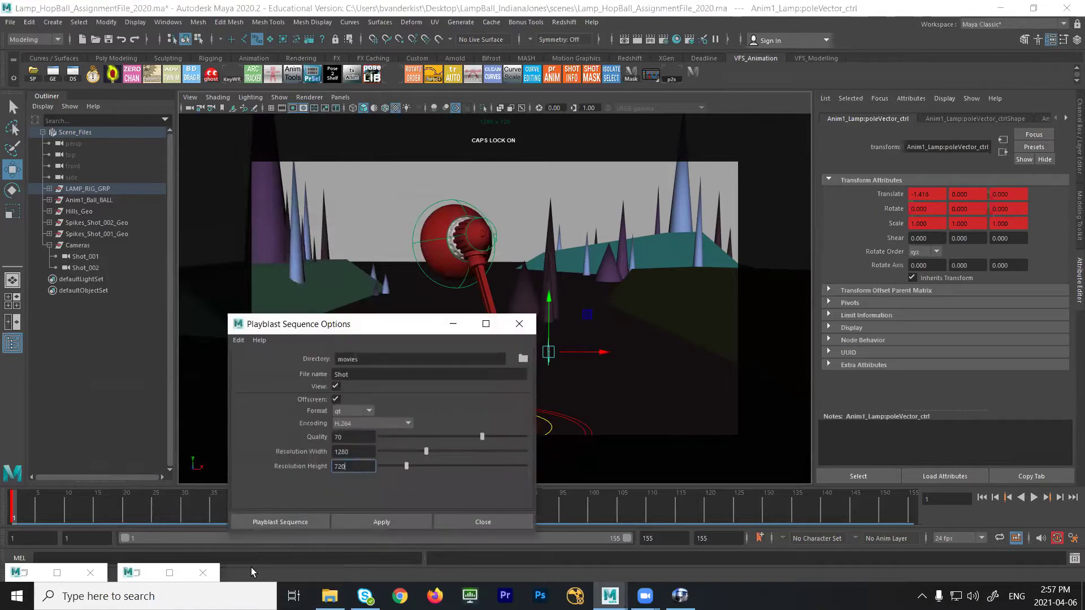
- Close the Playblast Sequence Options and restore the Camera Sequencer as a smaller window clear of the lamp
left_click(518, 324)
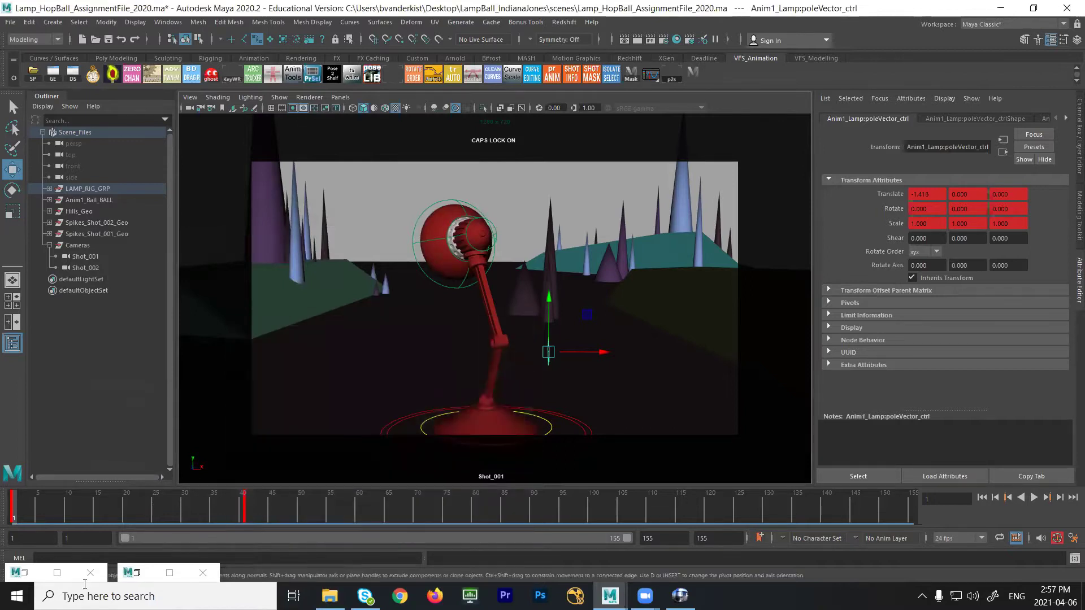
left_click(26, 570)
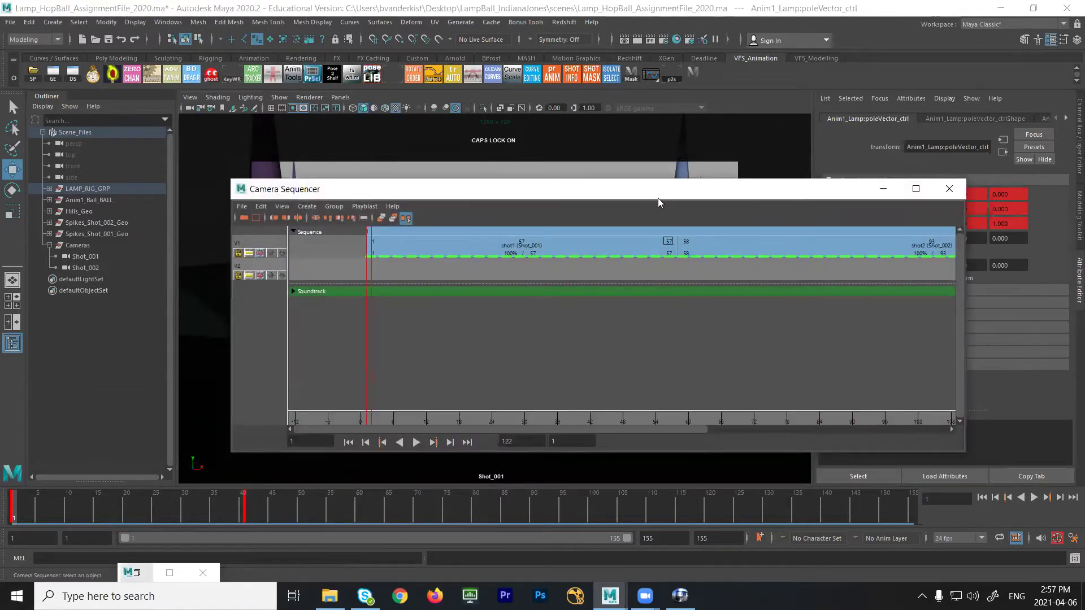
left_click_drag(770, 188, 879, 177)
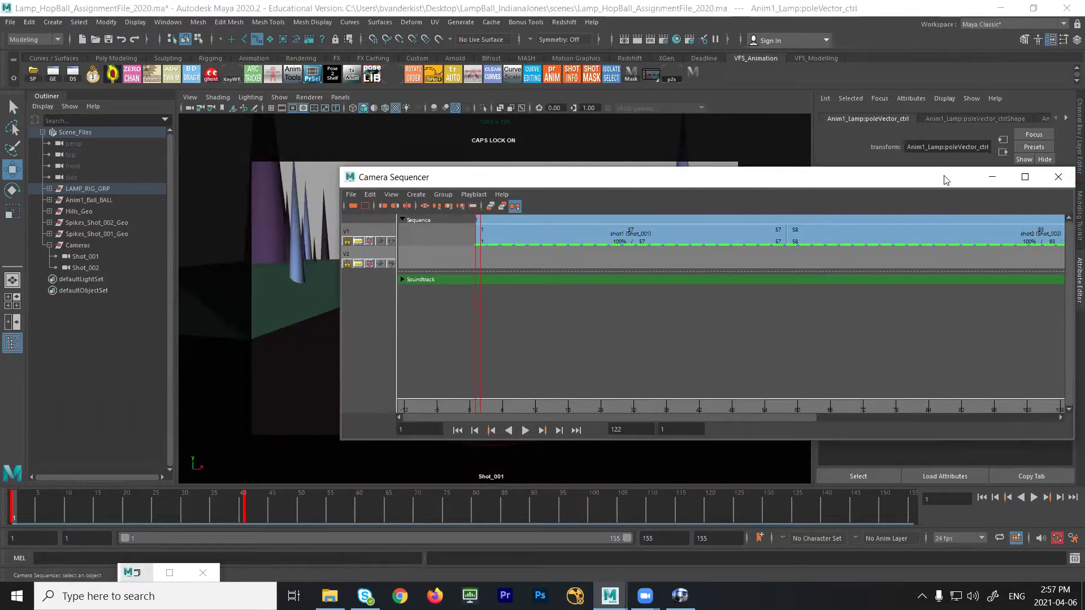
left_click_drag(945, 179, 912, 175)
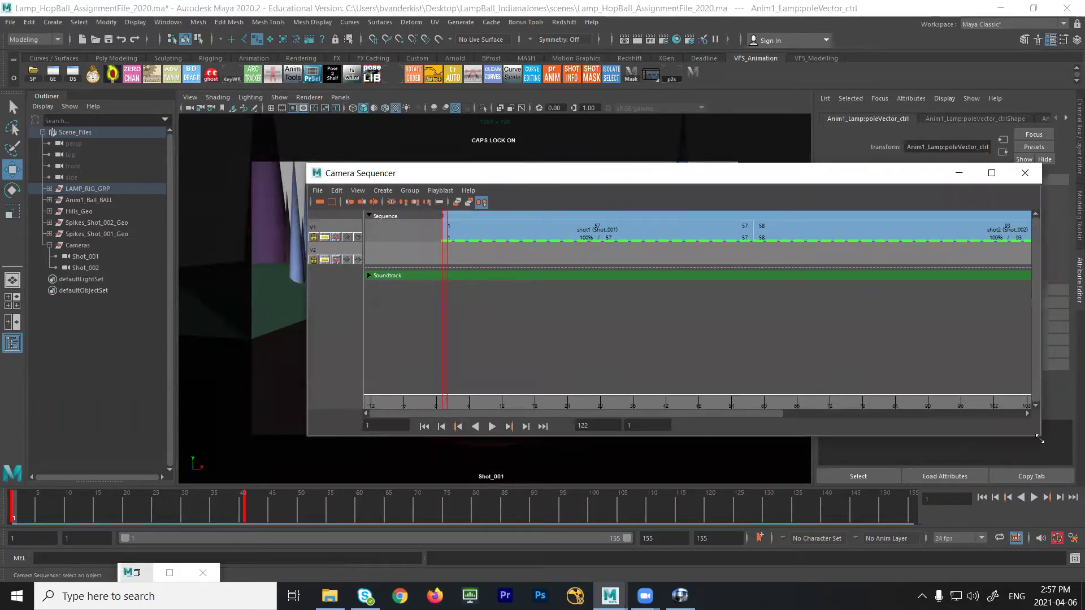
left_click_drag(1040, 439, 708, 329)
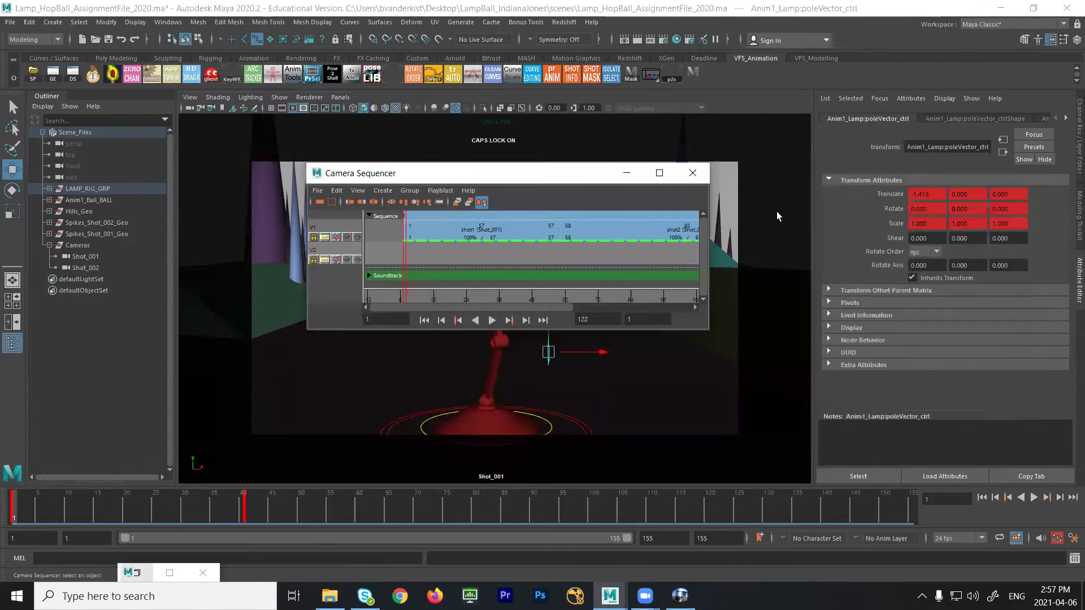
left_click_drag(509, 173, 872, 182)
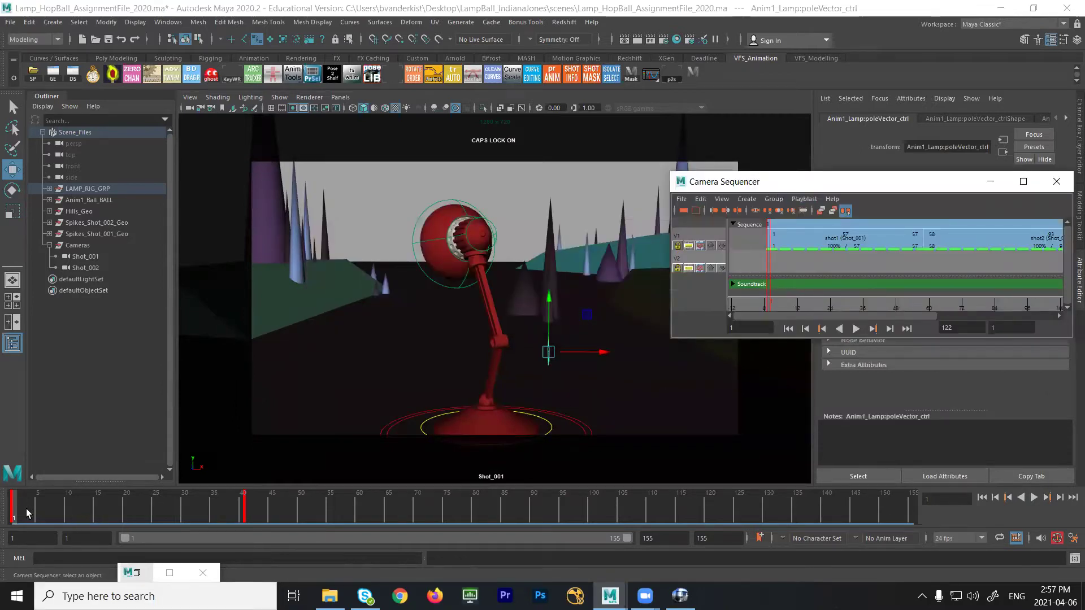
- Scrub the timeline between frames 1 and 41 and flip between the keyed lamp poses to examine the motion
left_click_drag(21, 510, 245, 546)
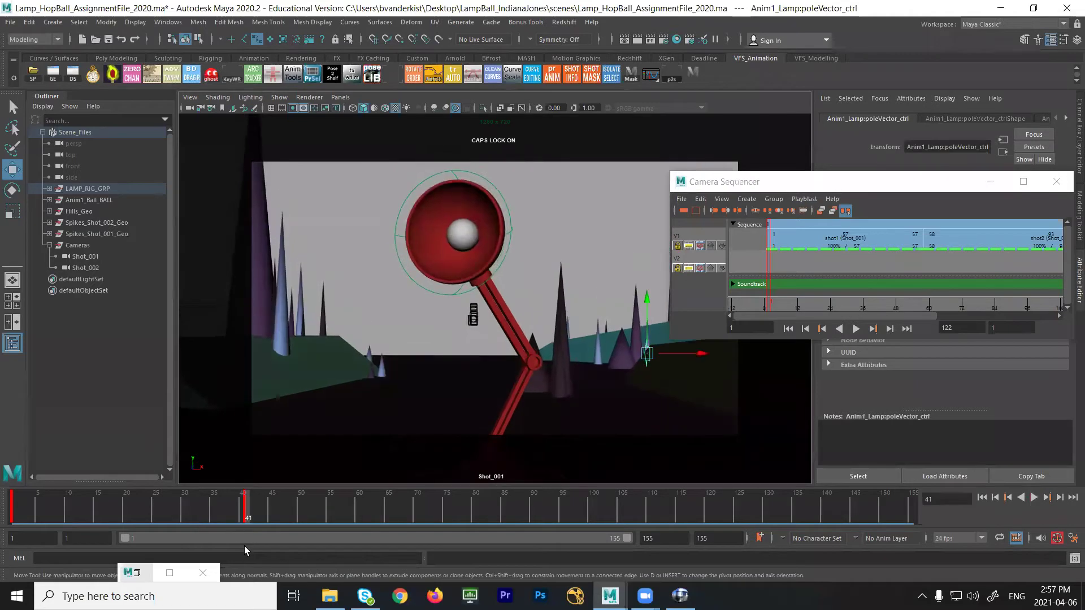
key("comma")
key("period")
left_click_drag(67, 507, 6, 502)
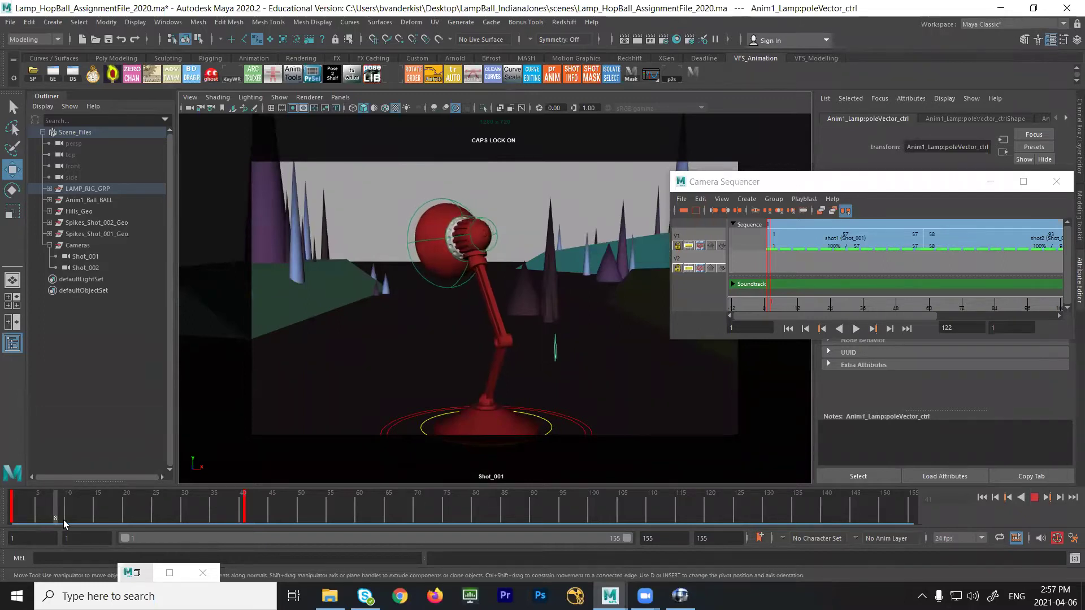
- At frame 16, lower the lamp's head control and tilt the head to create an in-between pose
left_click(103, 525)
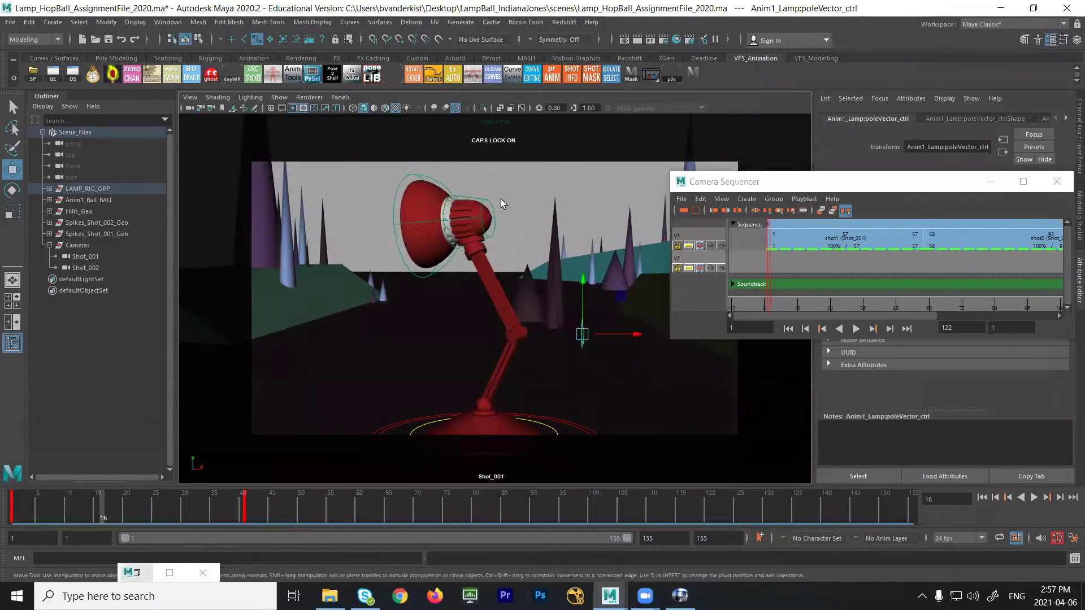
left_click(480, 216)
left_click_drag(469, 189, 489, 312)
key("e")
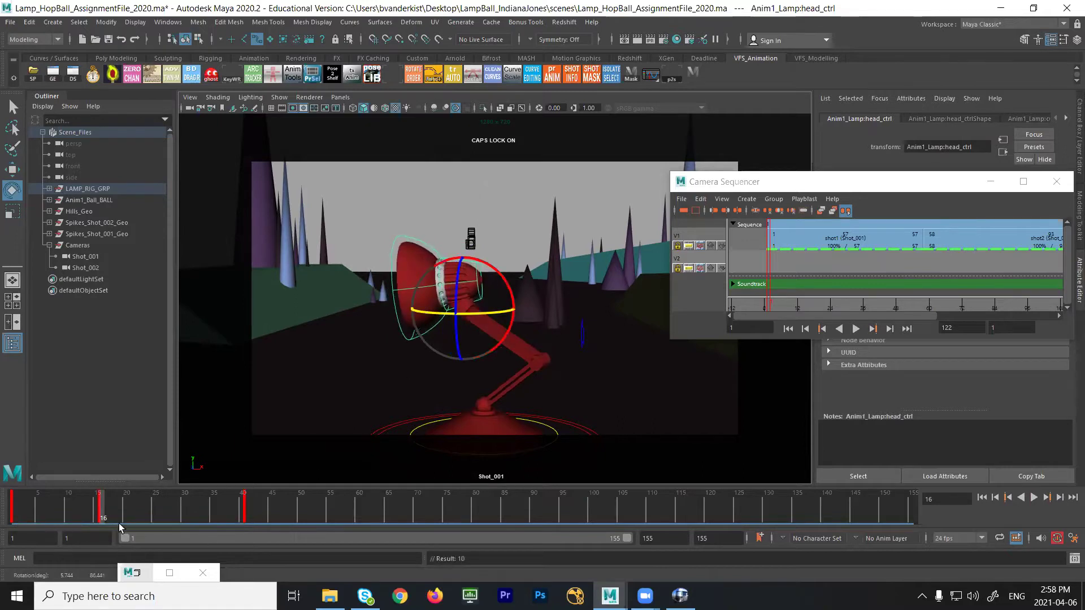
- Play the animation from frame 1 several times to check how the lamp moves through the frame 16 pose
key("alt+v")
left_click_drag(194, 486, 6, 548)
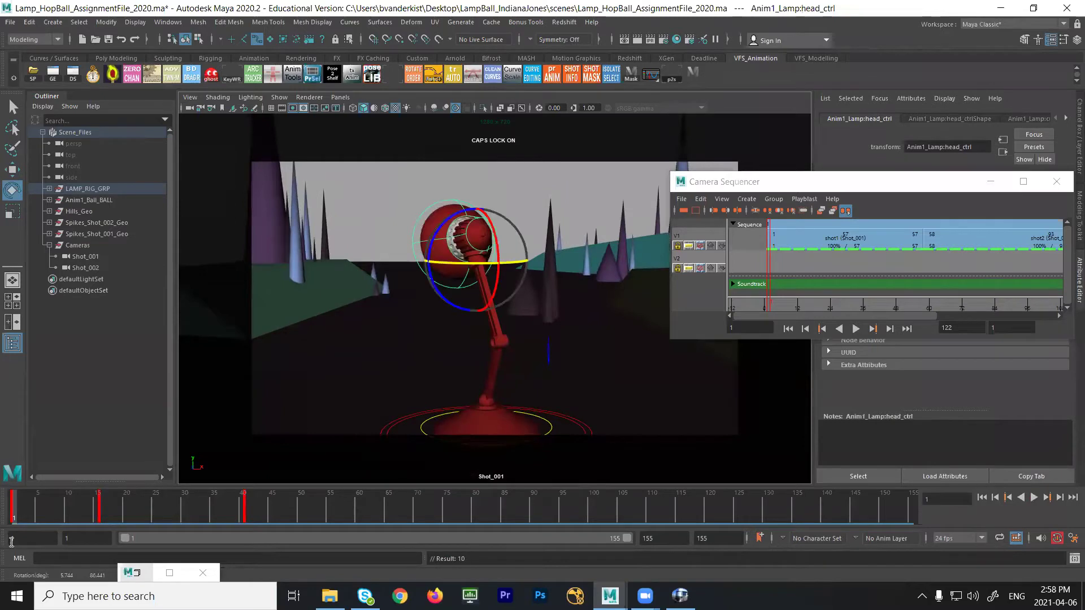
key("alt+v")
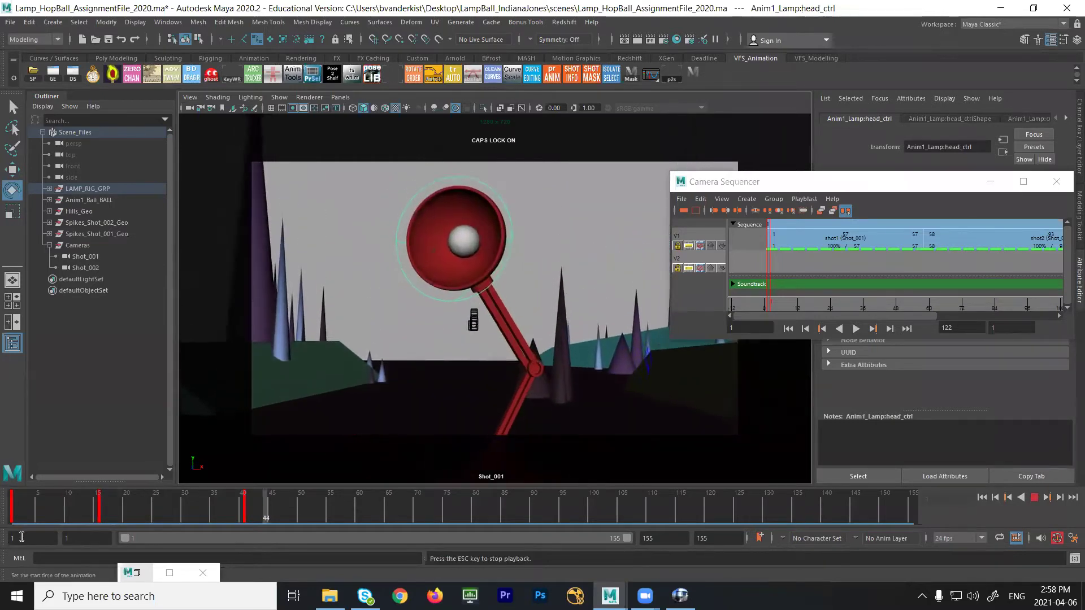
key("Escape")
key("alt+shift+v")
key("alt+v")
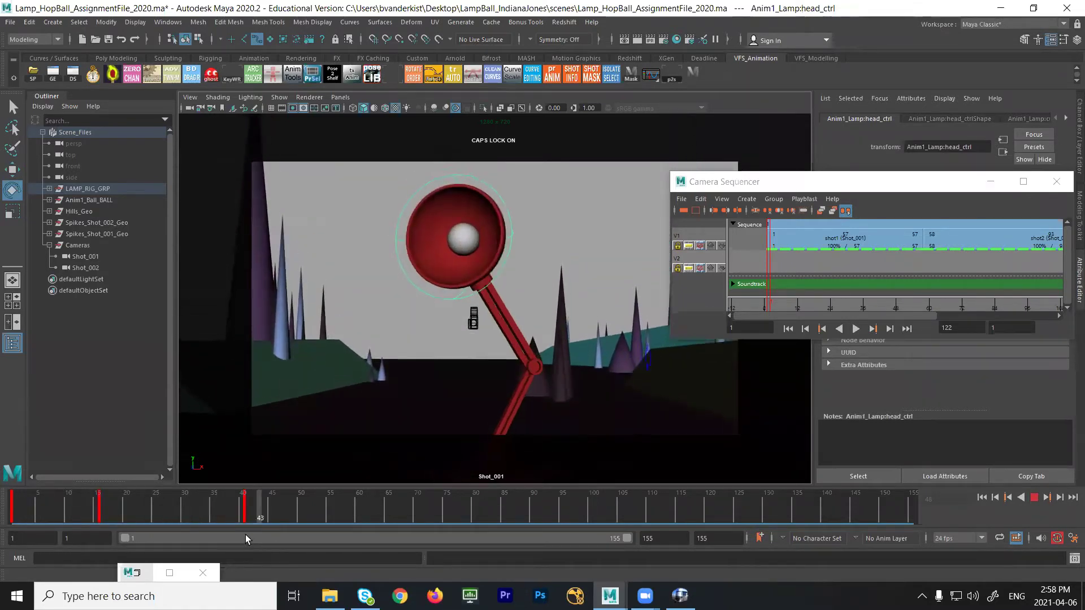
key("alt+v")
- Select all the lamp controls, open their curves in a widened Graph Editor, and apply step tangents
left_click_drag(379, 224, 566, 423)
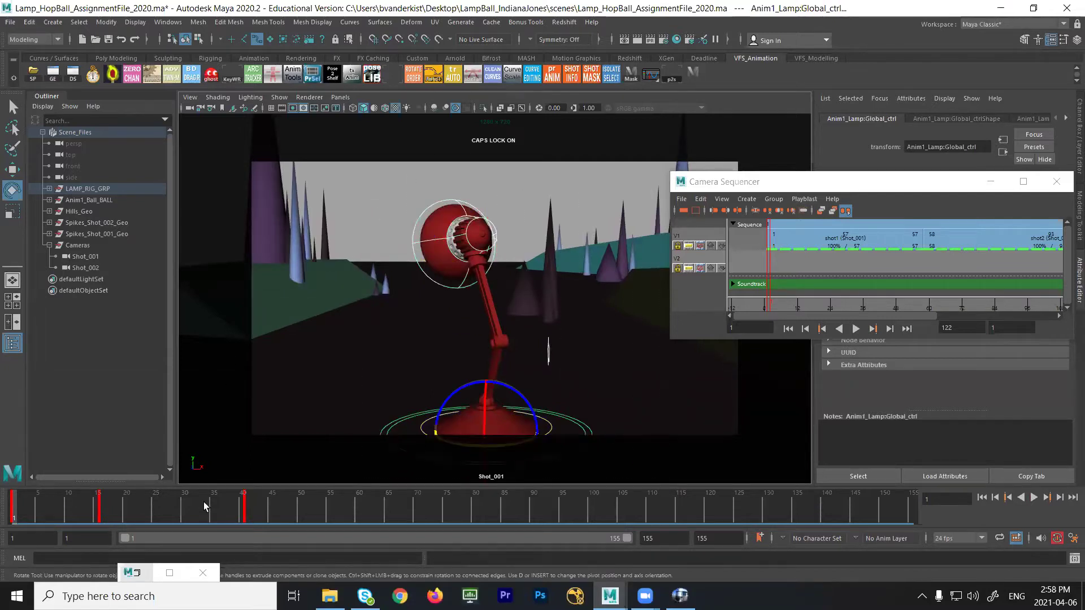
left_click(58, 74)
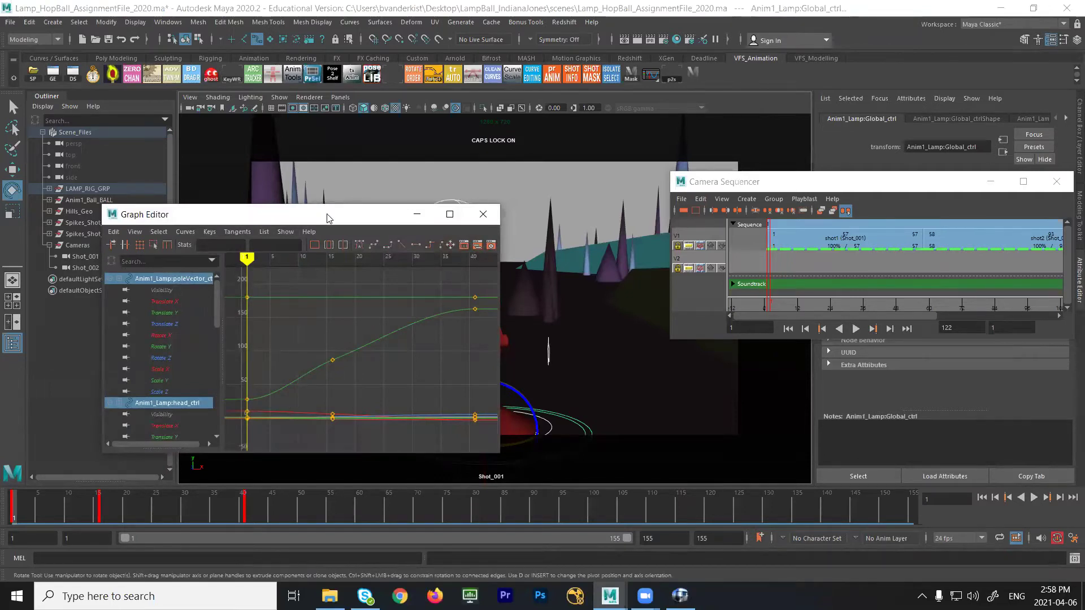
left_click_drag(329, 219, 444, 191)
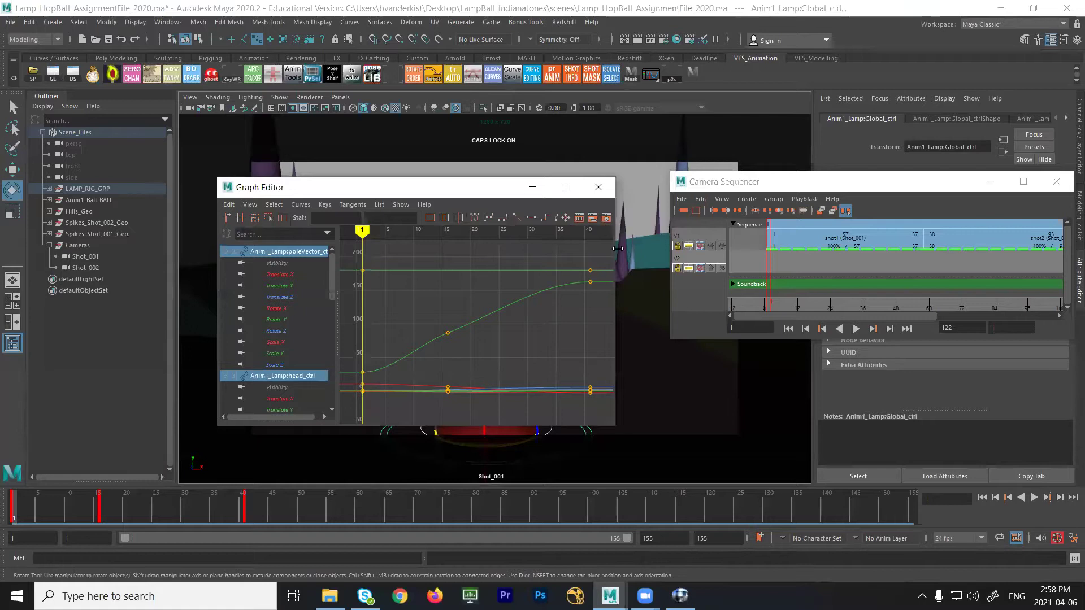
left_click_drag(617, 248, 708, 249)
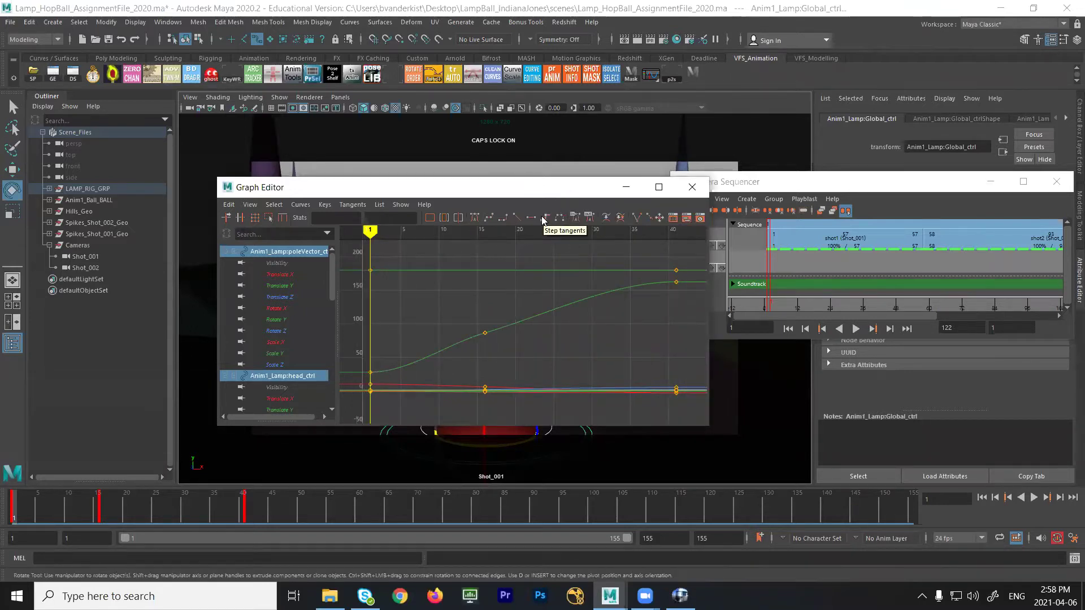
left_click(543, 219)
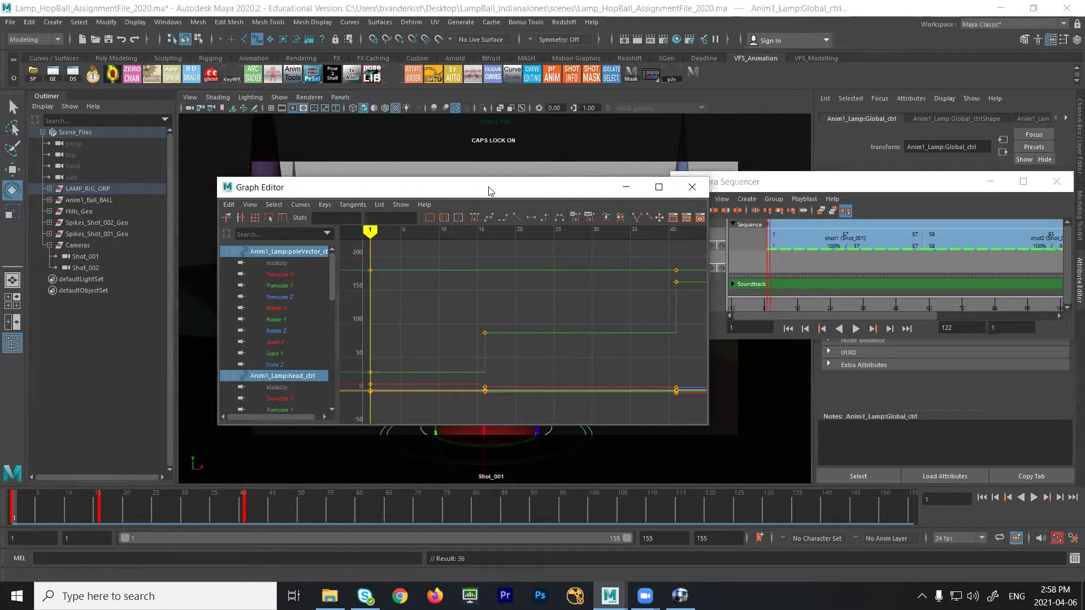
- Move the Graph Editor off the lamp and play the stepped animation to check the pose changes
left_click_drag(497, 192, 847, 180)
key("alt+v")
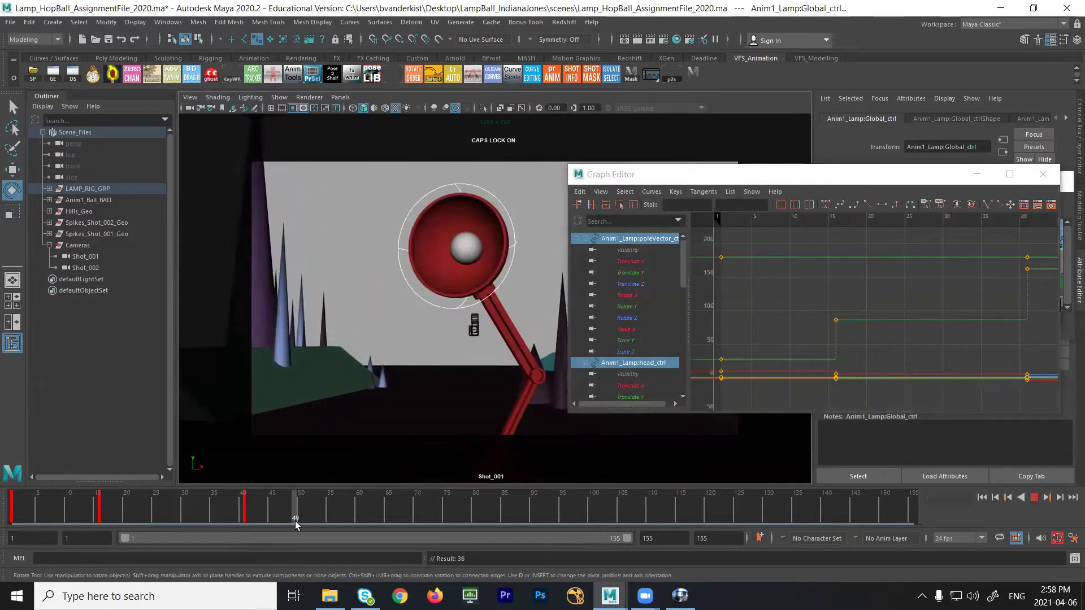
key("alt+v")
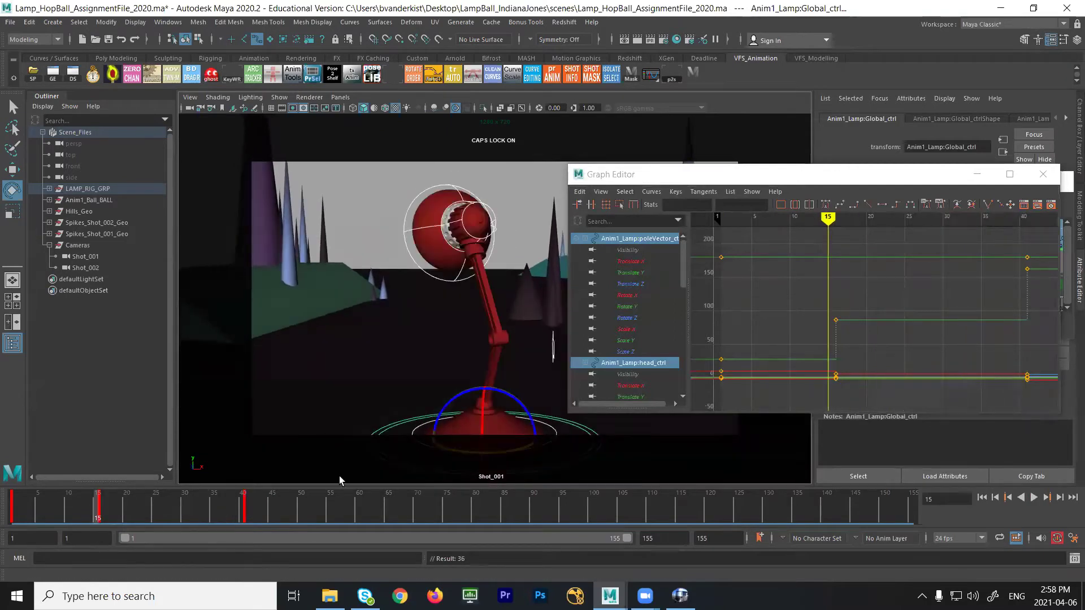
- Convert the frame 16 keys, followed by all the lamp keys, to auto tangents and scrub through the interpolated motion
left_click_drag(822, 299, 848, 390)
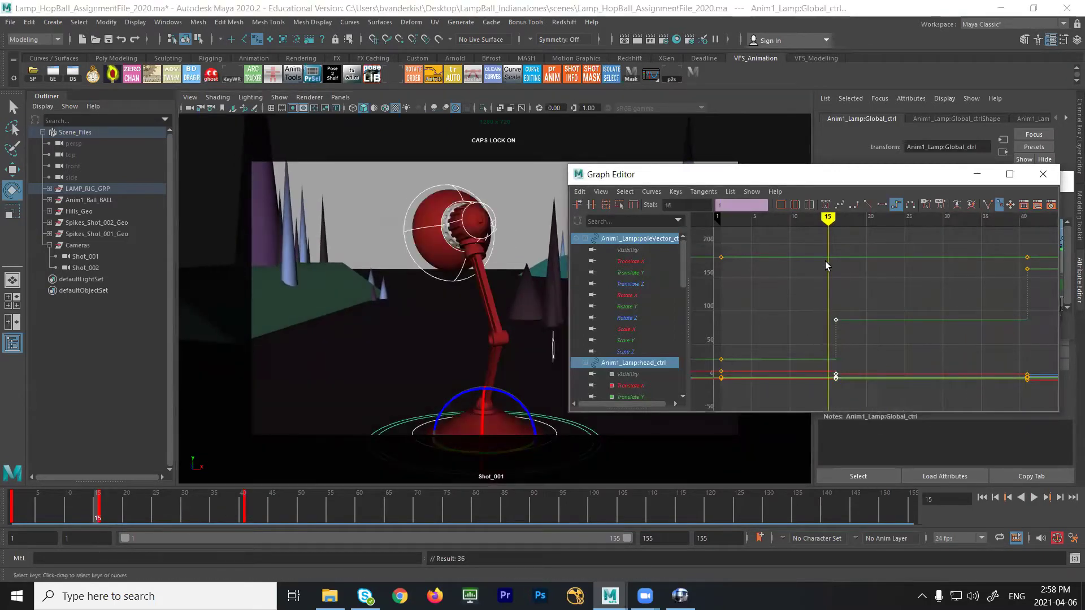
mouse_move(828, 215)
left_mouse_down()
mouse_move(1045, 239)
mouse_move(700, 296)
mouse_move(719, 296)
left_mouse_up()
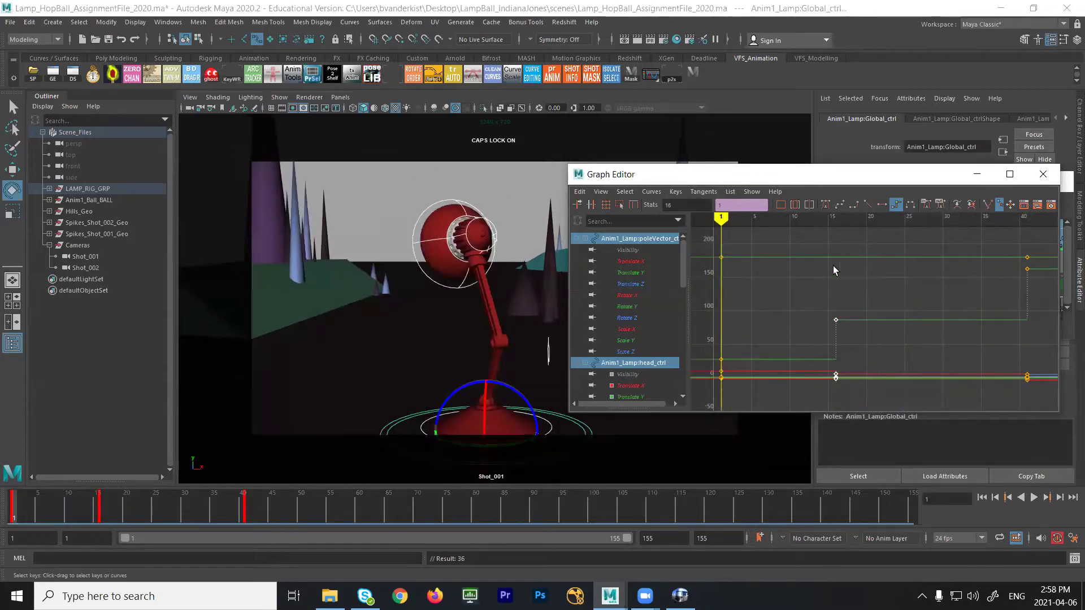
left_click(825, 205)
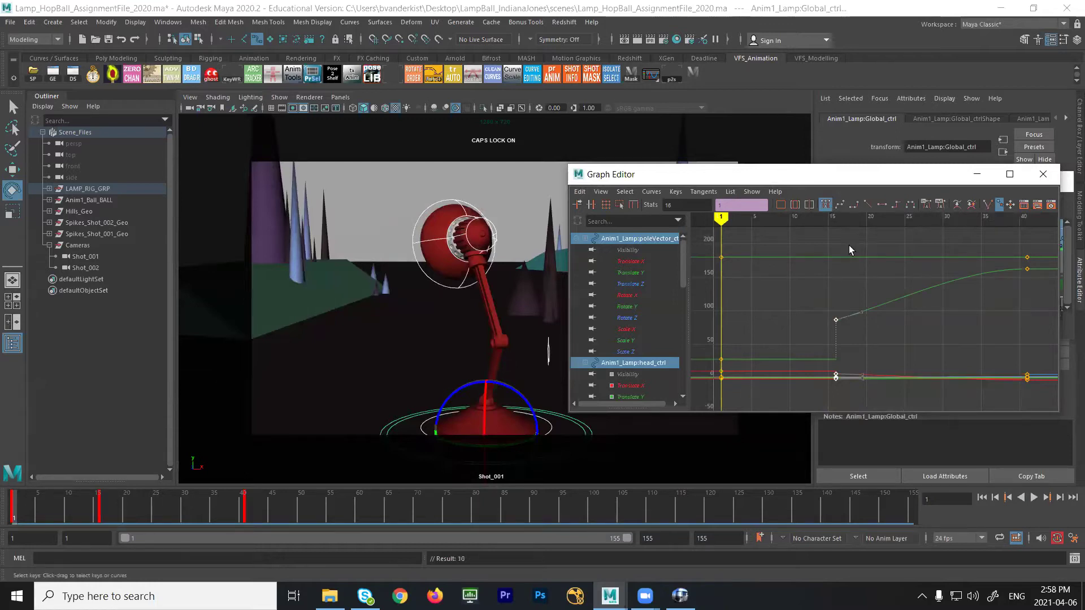
left_click(824, 204)
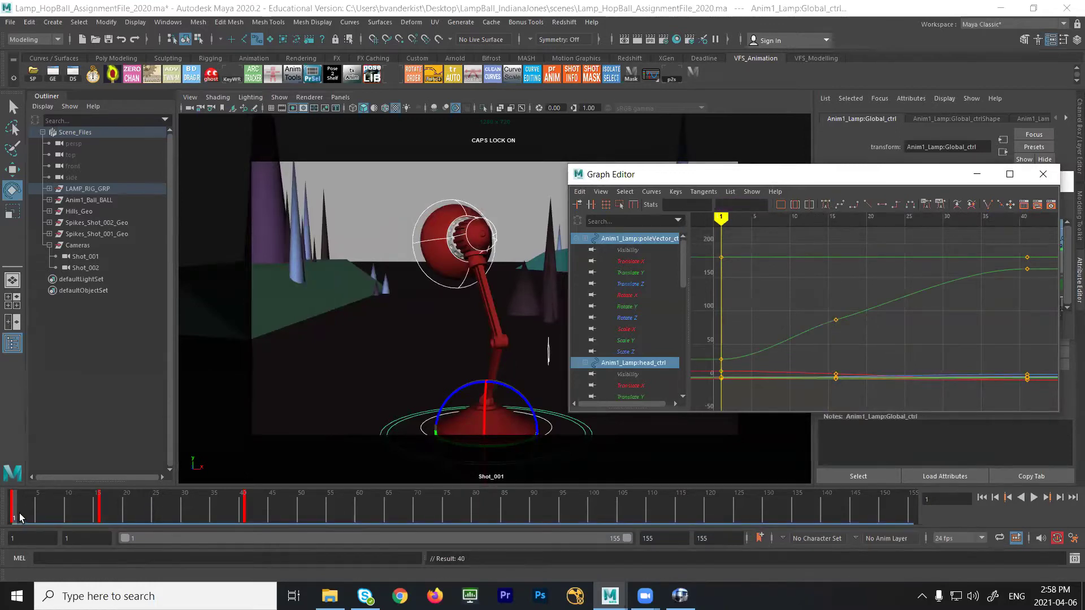
left_click_drag(18, 514, 41, 514)
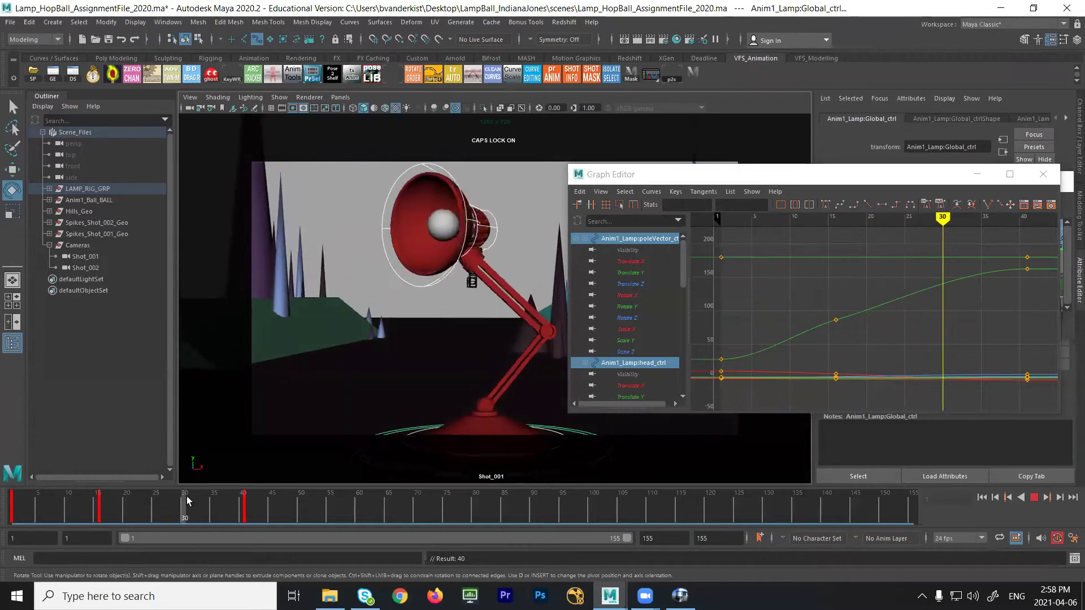
left_click_drag(242, 490, 11, 528)
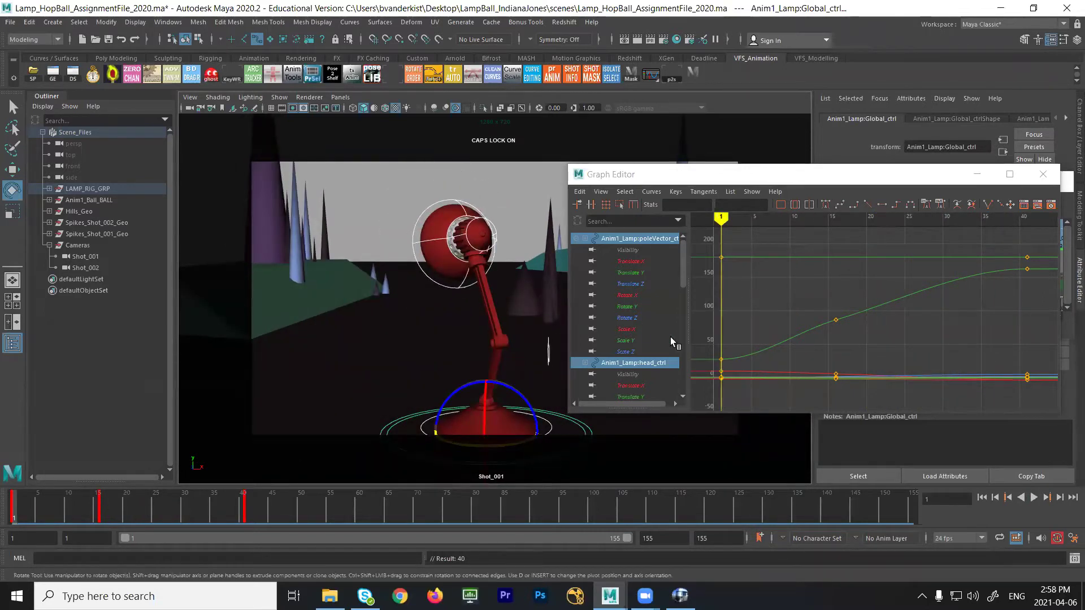
- Set a key on all the lamp controls at frame 16 and review the pose at frame 41
left_click_drag(333, 185, 634, 480)
left_click_drag(21, 520, 15, 521)
left_click(102, 516)
key("s")
left_click_drag(244, 515, 247, 515)
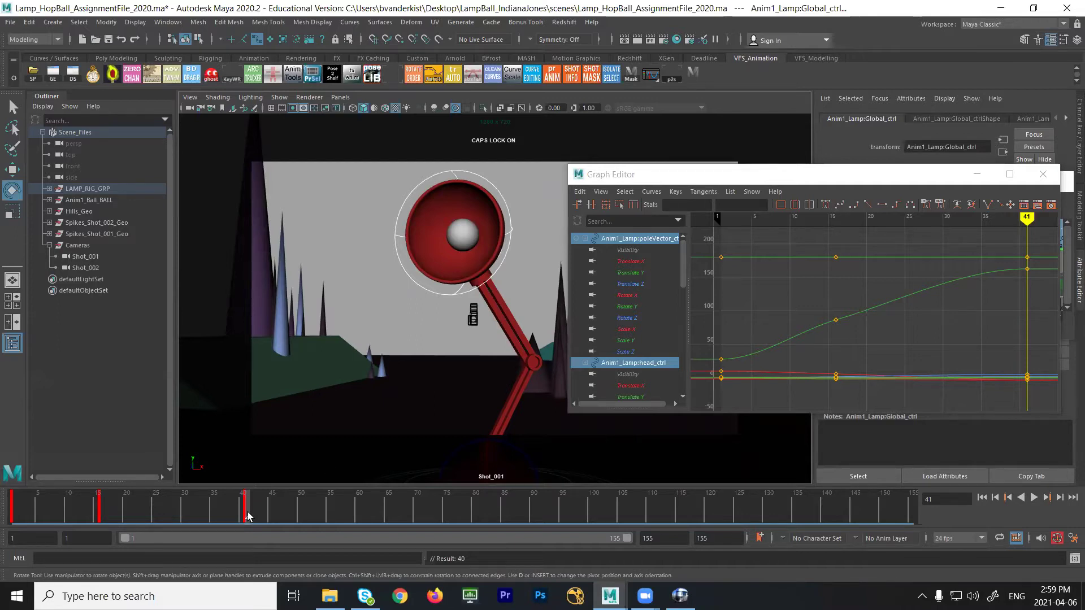
- Apply step tangents to all the lamp curves and show a wider frame range in the Graph Editor
left_click(894, 207)
right_click_drag(967, 301, 922, 295, "alt")
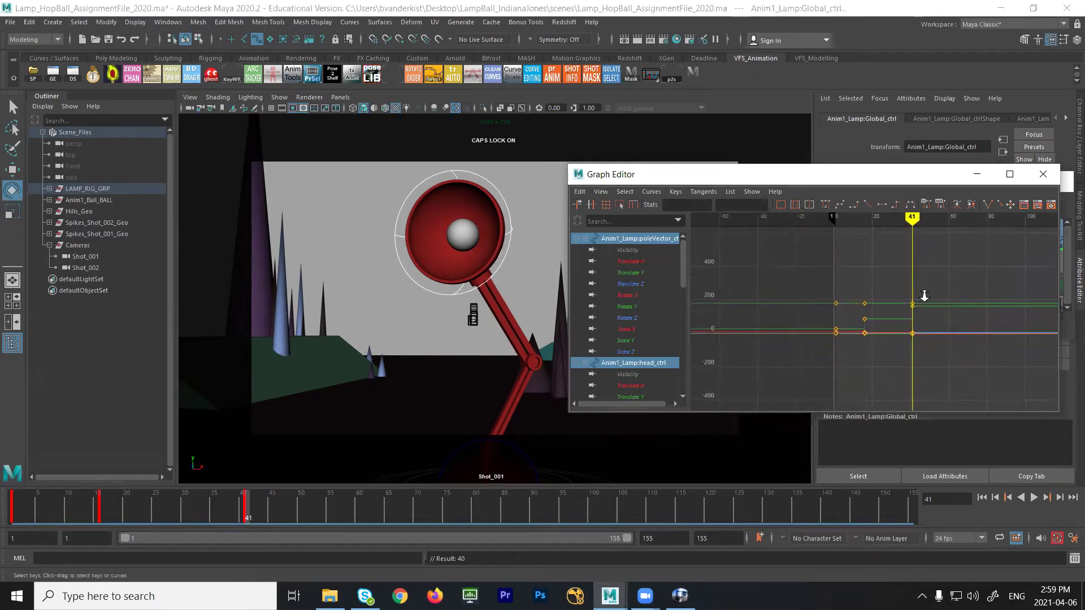
mouse_move(914, 220)
left_mouse_down()
mouse_move(841, 230)
mouse_move(928, 234)
mouse_move(844, 256)
mouse_move(912, 254)
mouse_move(828, 254)
mouse_move(912, 250)
left_mouse_up()
- At frame 57, turn the lamp's head sideways and lower the head control to form a new pose
left_click_drag(308, 519, 343, 525)
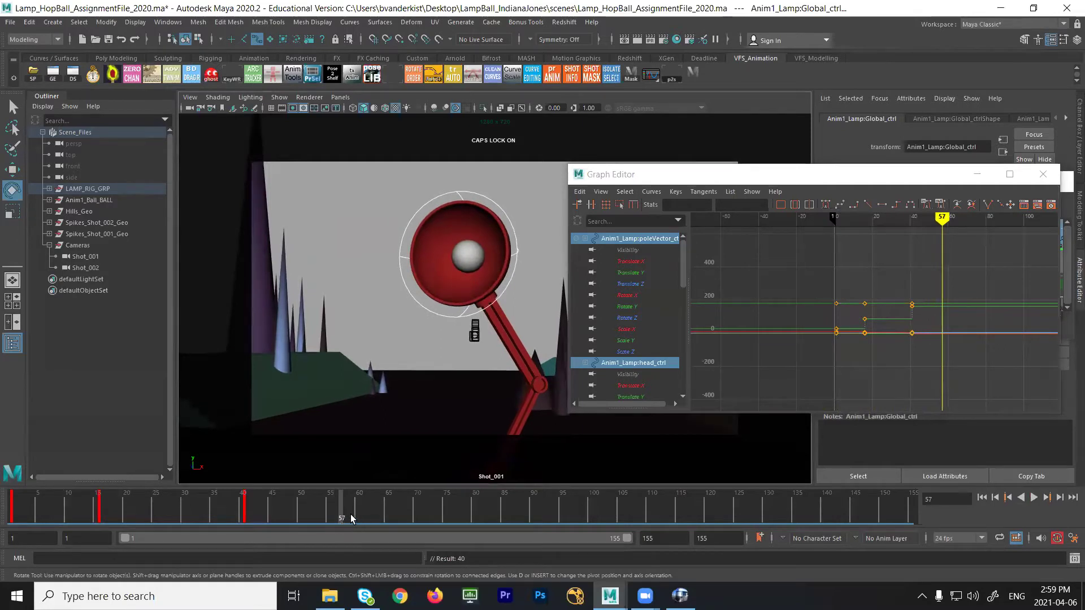
left_click(512, 282)
left_click_drag(514, 286, 478, 268)
key("w")
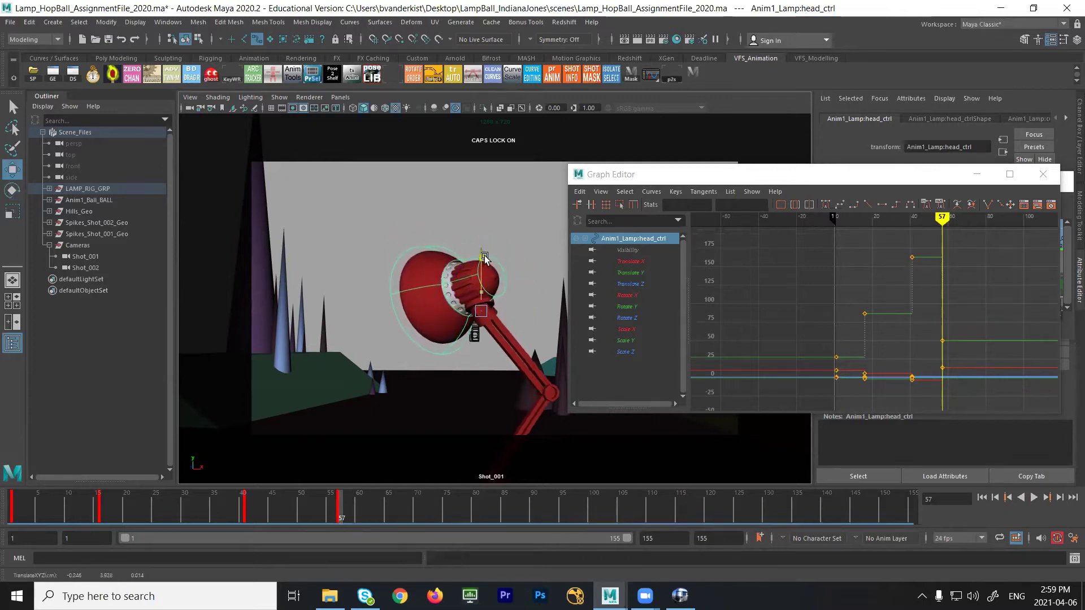
left_click_drag(508, 310, 504, 310)
mouse_move(324, 507)
left_mouse_down()
mouse_move(279, 508)
mouse_move(342, 515)
left_mouse_up()
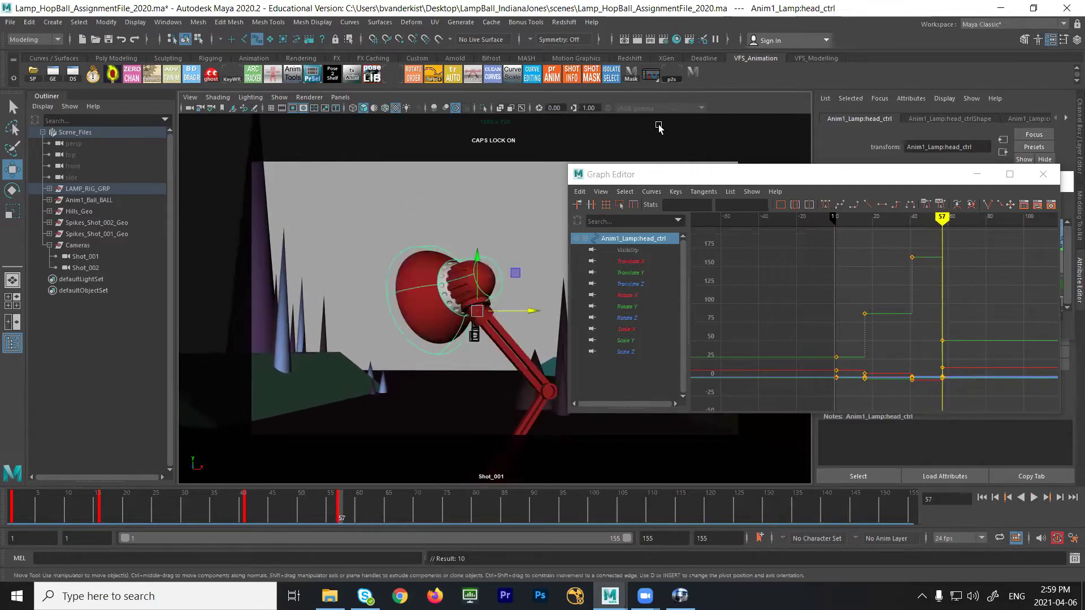
- Move the Graph Editor farther aside and switch the viewport to the persp camera
left_click_drag(659, 174, 808, 188)
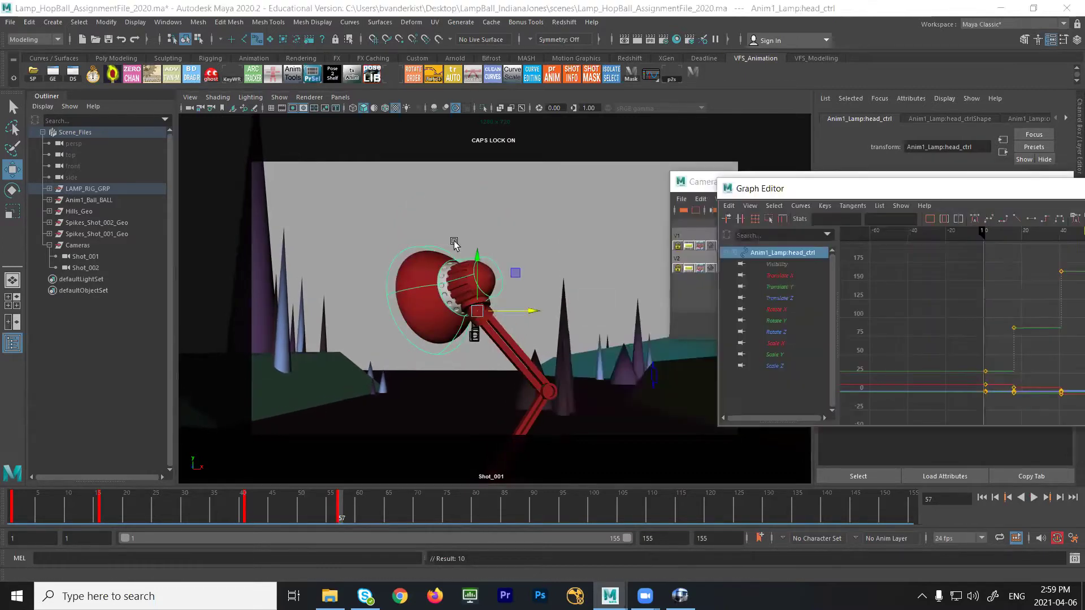
left_click(341, 97)
mouse_move(378, 108)
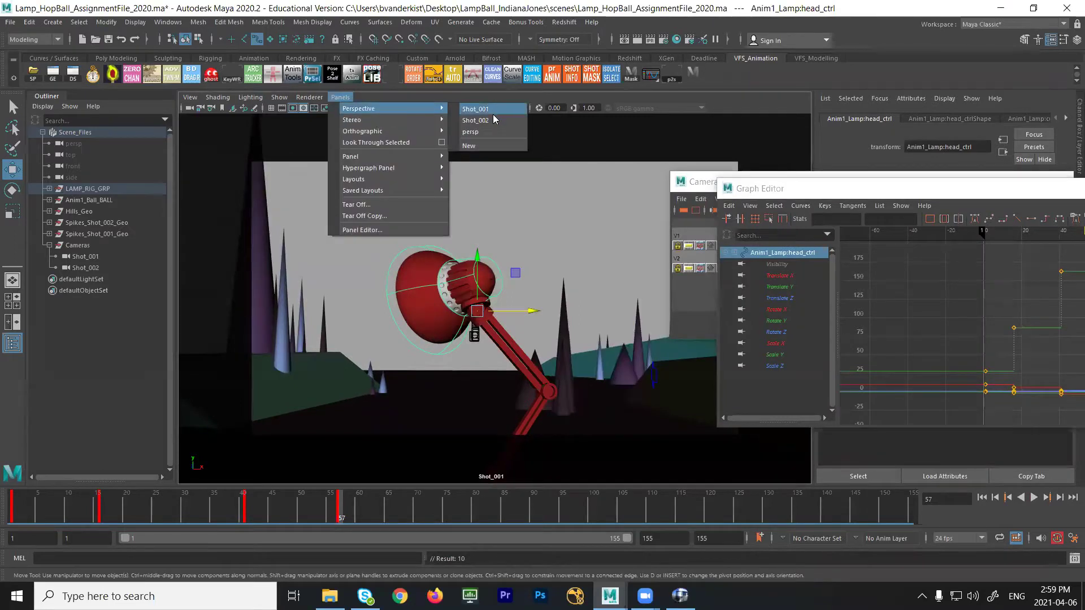
left_click(483, 132)
- Select the lamp's pole vector control, compare it across the keyed poses, and move it behind the base opposite the head at frame 57
left_click(581, 365)
left_click_drag(581, 373, 481, 395)
key("comma")
key("period")
left_click_drag(503, 379, 605, 300, "alt")
key("comma")
key("period")
key("comma")
key("period")
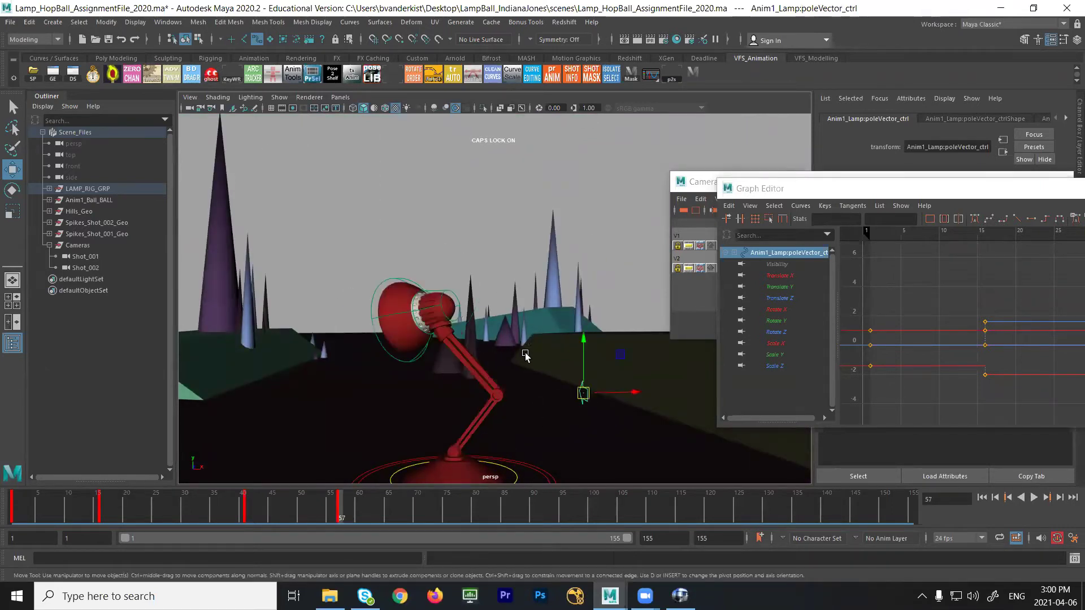
left_click_drag(472, 380, 473, 421, "alt")
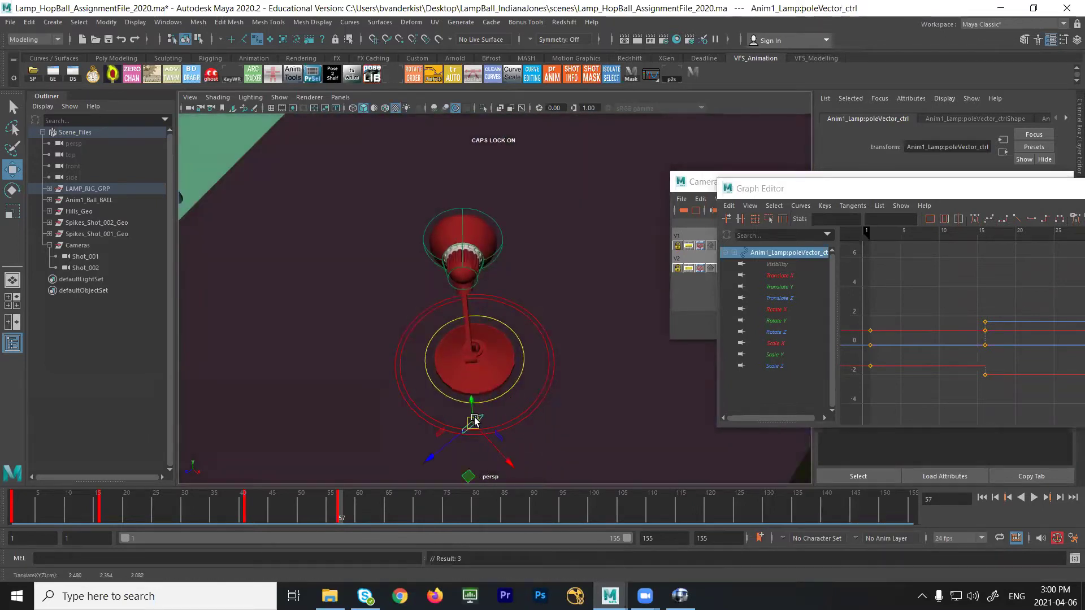
- Bring up the Camera Sequencer and scrub past shot1 to about sequence frame 59, so the viewport looks through Shot_002
left_click_drag(445, 306, 403, 286, "alt")
right_click_drag(403, 286, 530, 334, "alt")
left_click_drag(530, 334, 546, 305, "alt")
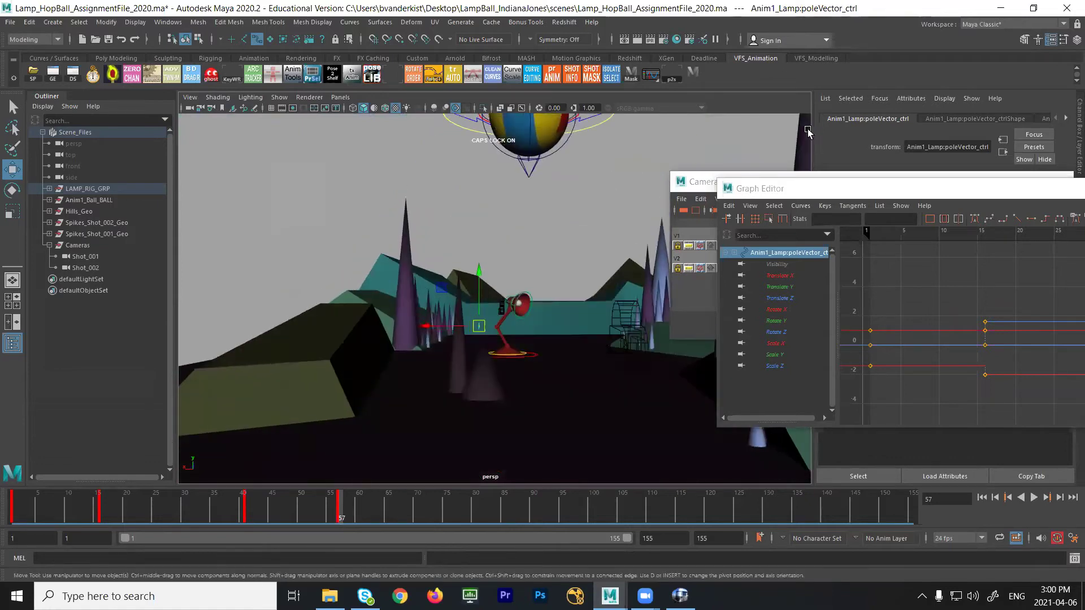
left_click(711, 182)
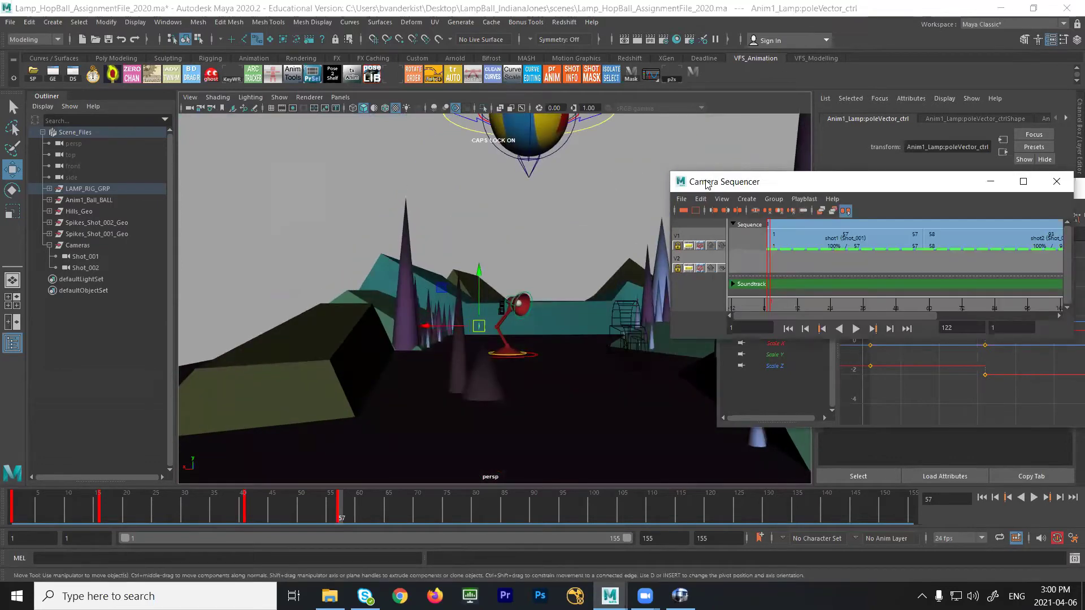
left_click(823, 305)
left_click_drag(823, 305, 917, 312)
left_click_drag(360, 518, 341, 519)
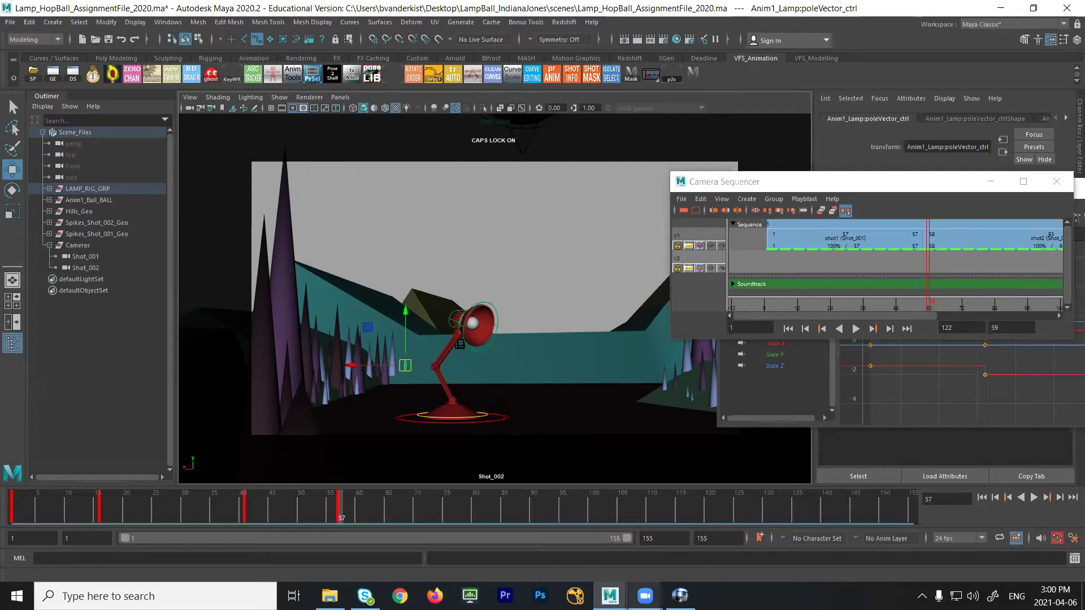
- Switch to RV and examine the lamp's takeoff and landing poses in the Shot_002 reference video, up to frame 22
left_click(680, 595)
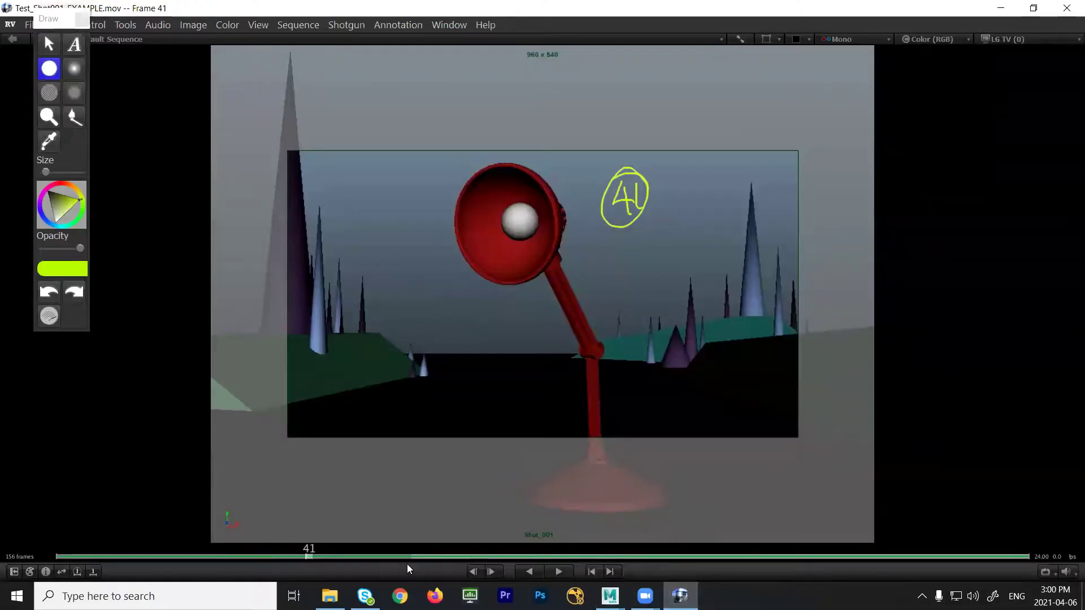
mouse_move(395, 556)
left_mouse_down()
mouse_move(473, 562)
mouse_move(468, 570)
left_mouse_up()
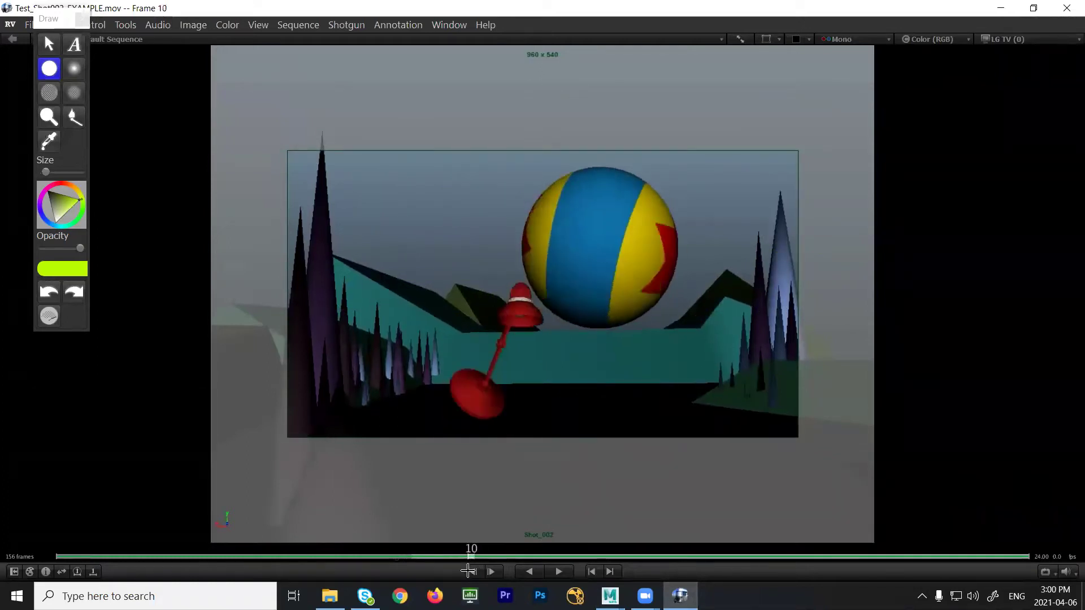
left_click(470, 571)
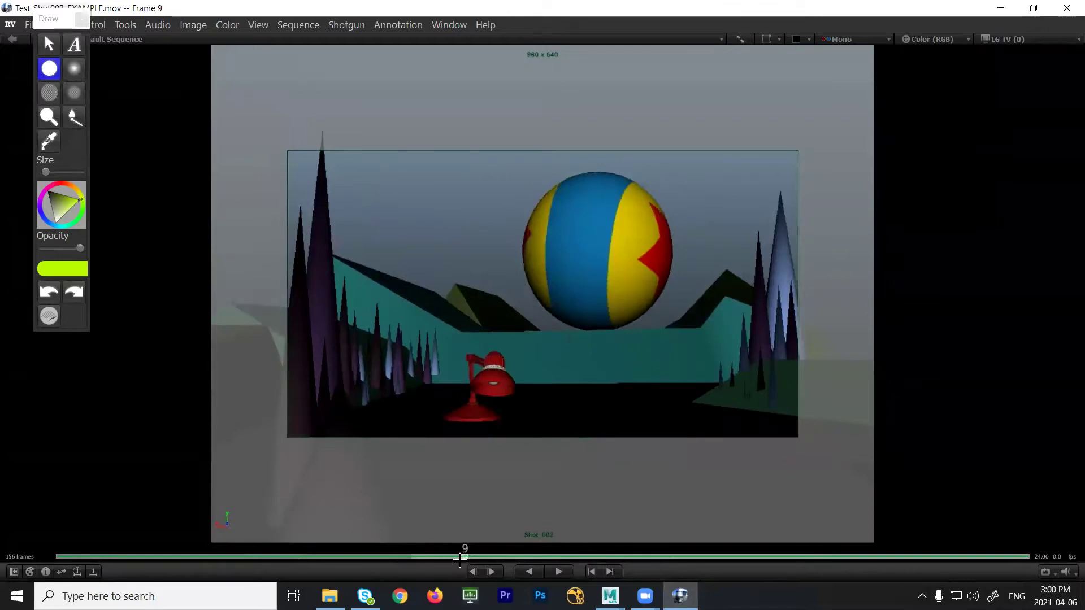
left_click_drag(460, 558, 546, 557)
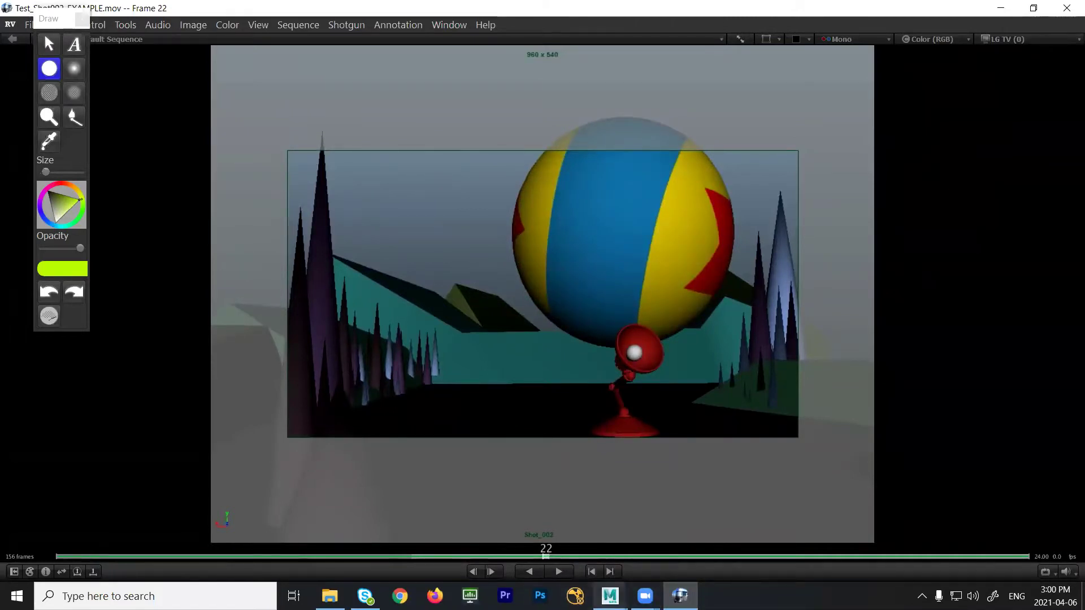
- Return to Maya, select all the lamp controls and key them at frames 66 and 88
mouse_move(609, 595)
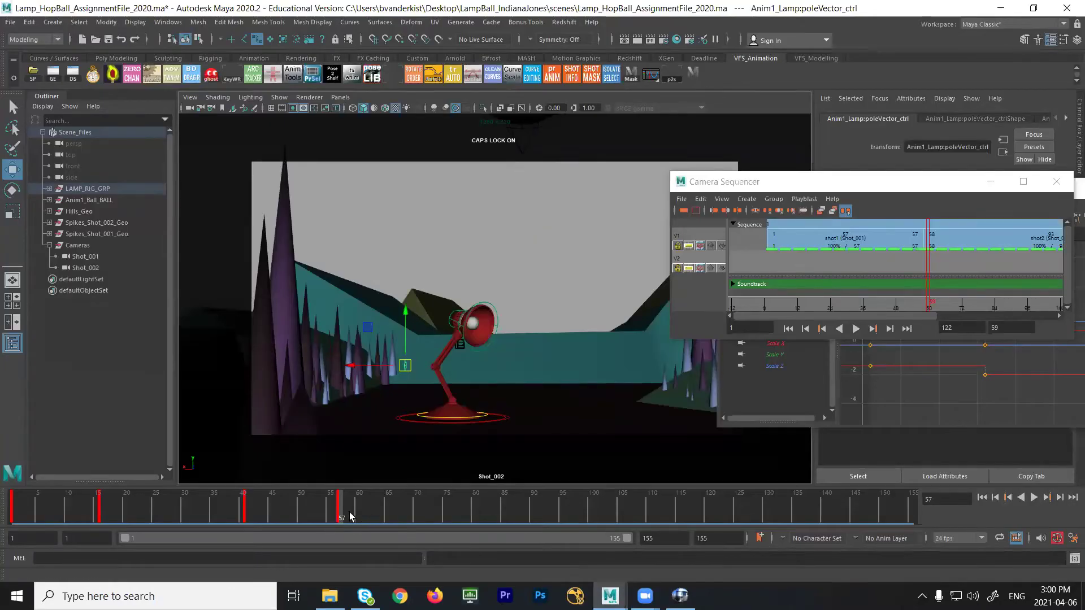
key("alt+v")
key("alt+v")
mouse_move(944, 302)
left_mouse_down()
mouse_move(920, 303)
mouse_move(935, 306)
left_mouse_up()
key("alt+period")
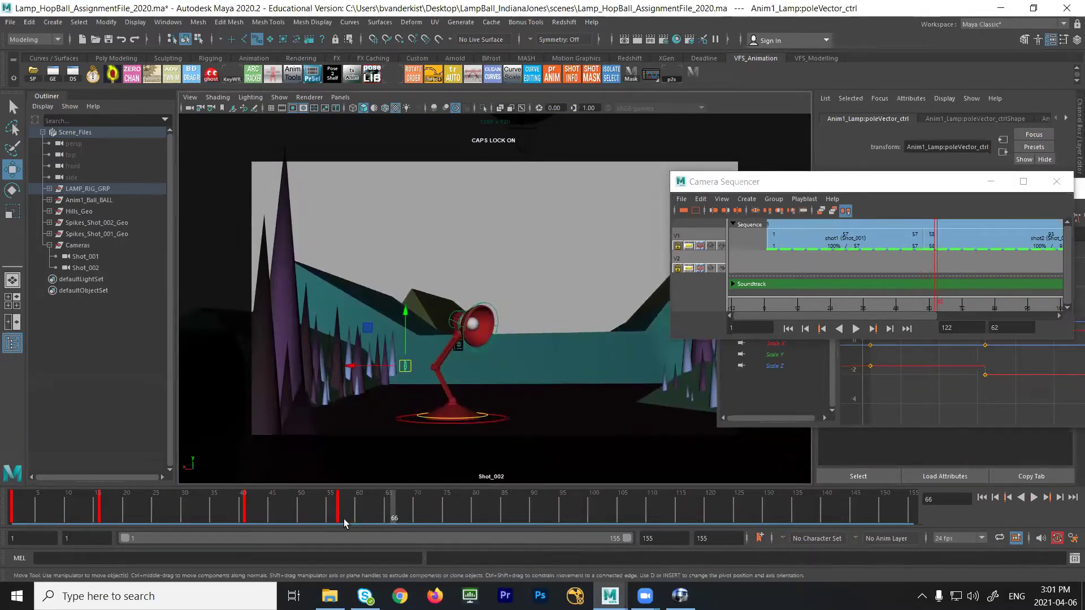
left_click_drag(527, 276, 394, 453)
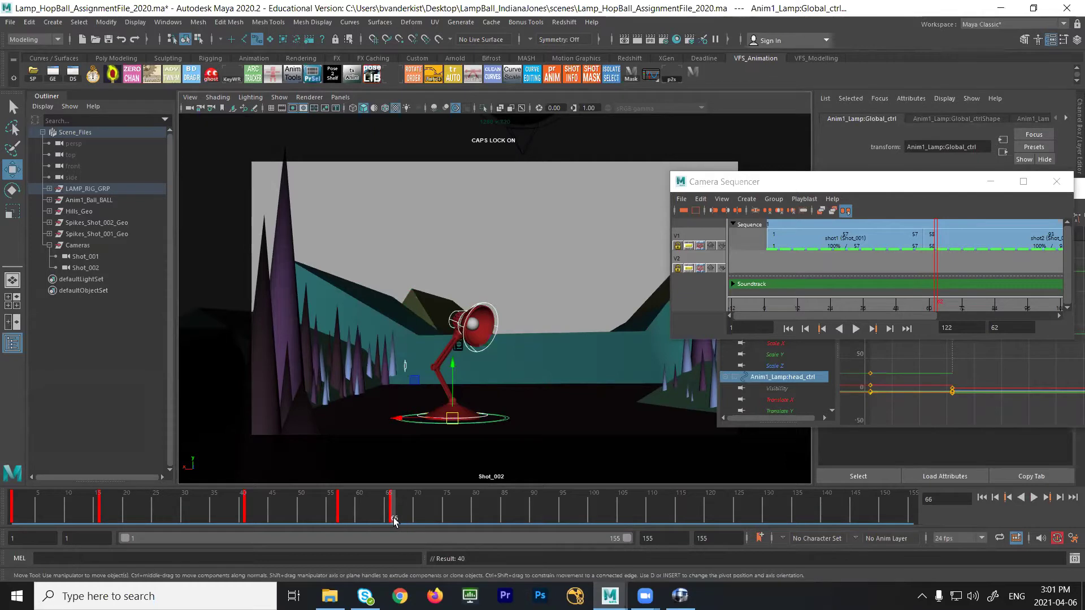
left_click_drag(389, 523, 519, 530)
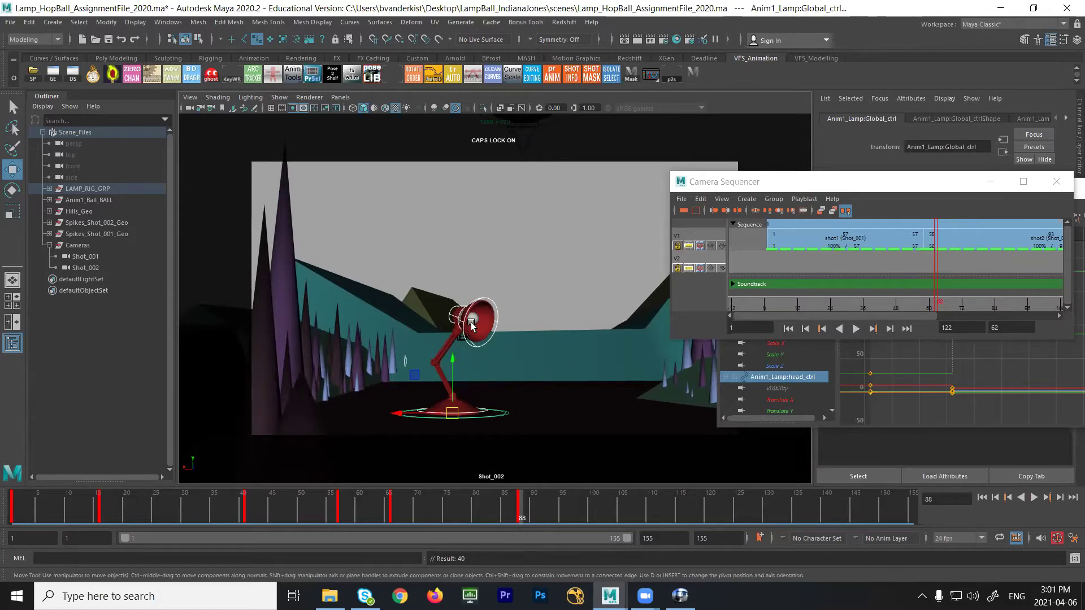
- At frame 88, select the lamp's base, pole vector and head controls and move them sideways and forward across the ground in the persp view
left_click(474, 411)
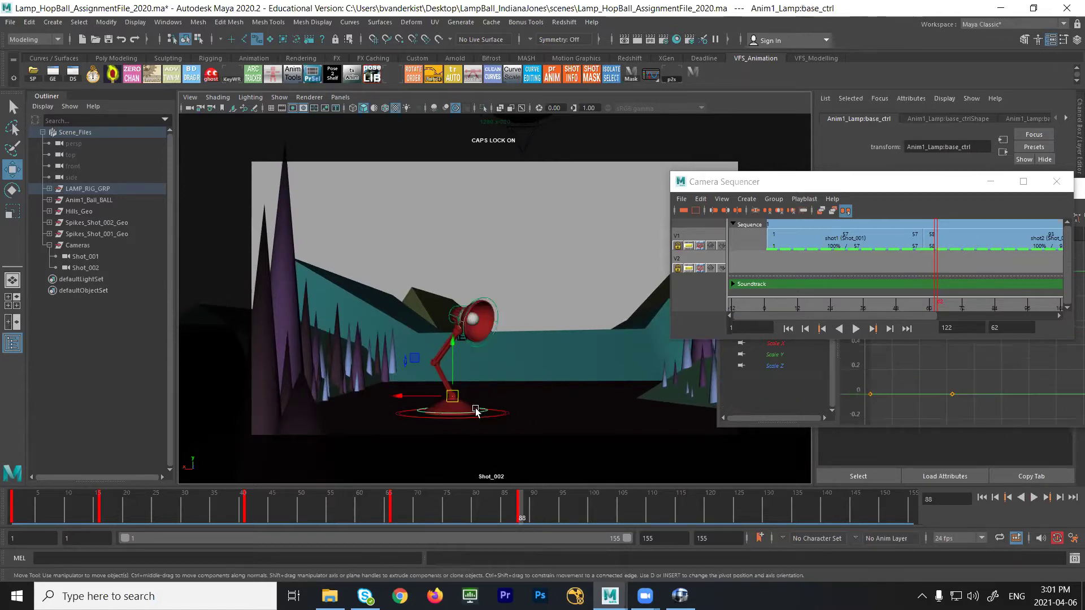
key("q")
left_click(402, 361)
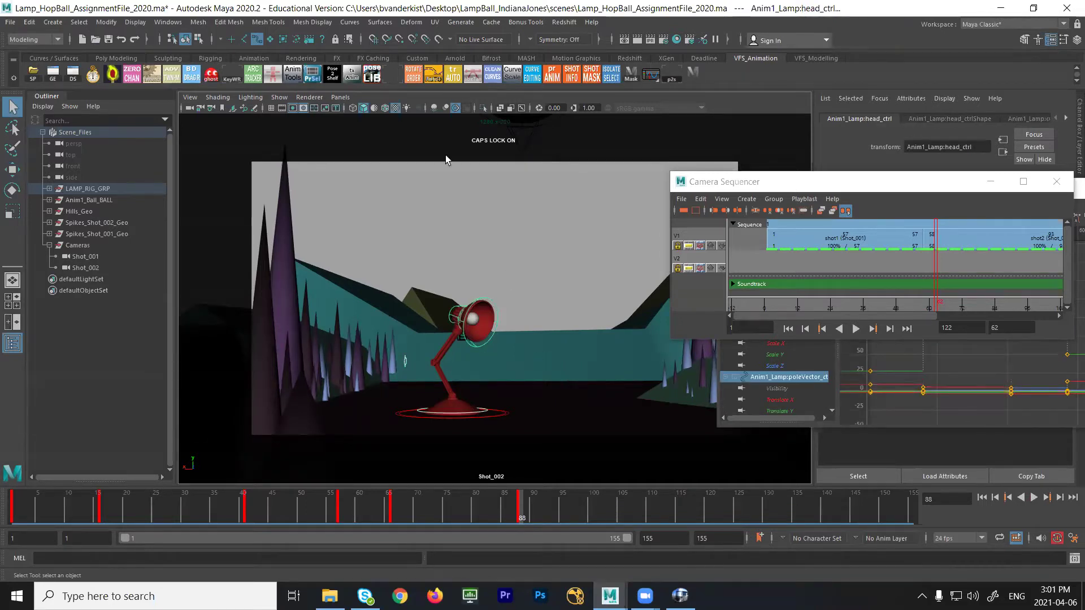
key("space")
left_click_drag(502, 264, 502, 231)
left_click_drag(584, 319, 583, 390, "alt")
right_click_drag(452, 367, 474, 368, "alt")
key("w")
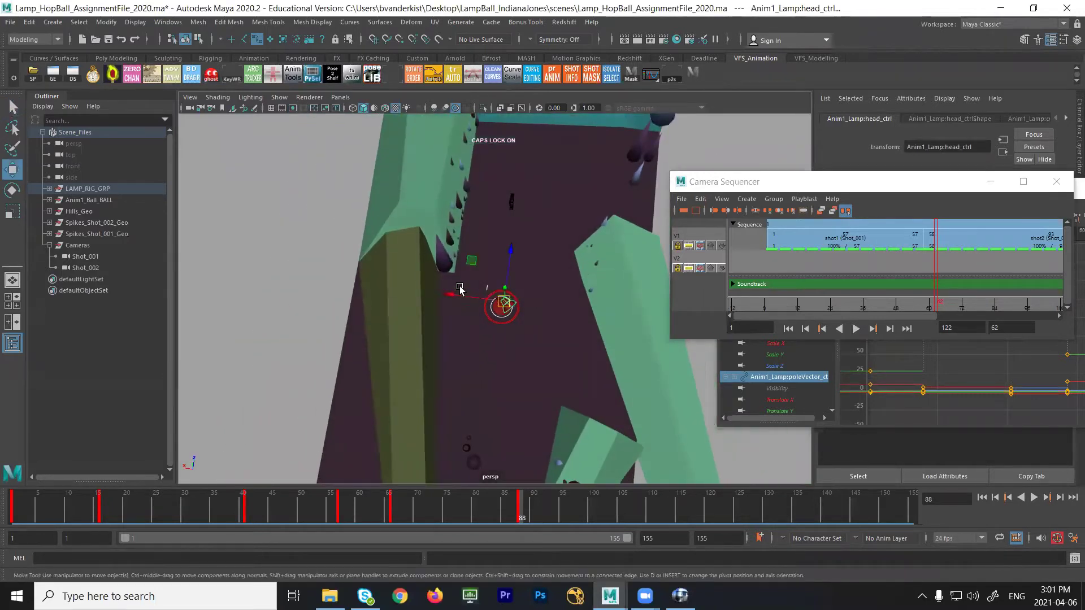
left_click_drag(458, 292, 586, 313)
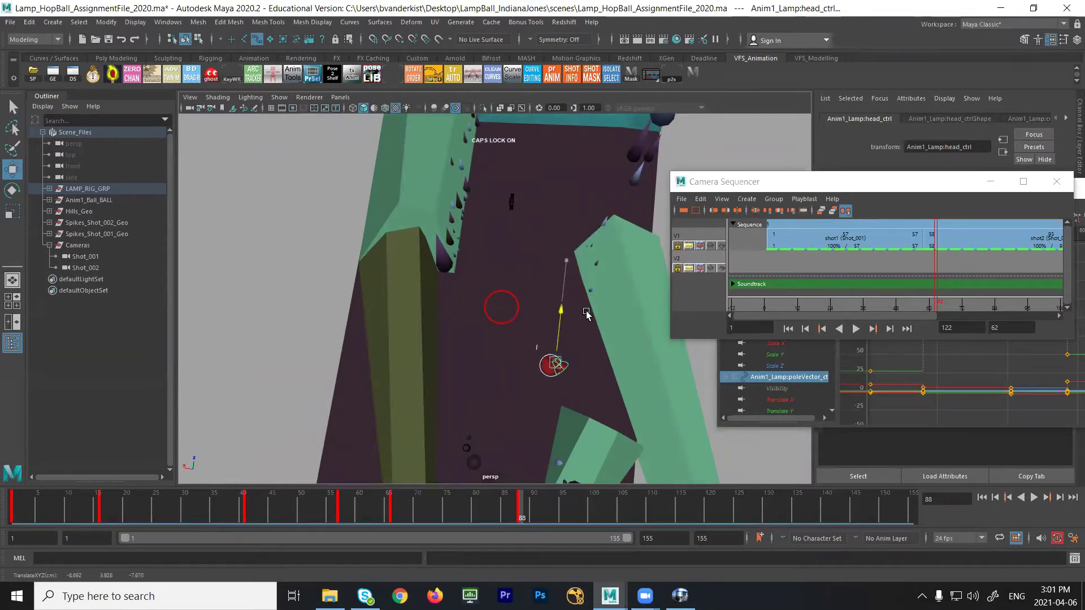
left_click_drag(614, 347, 613, 297, "alt")
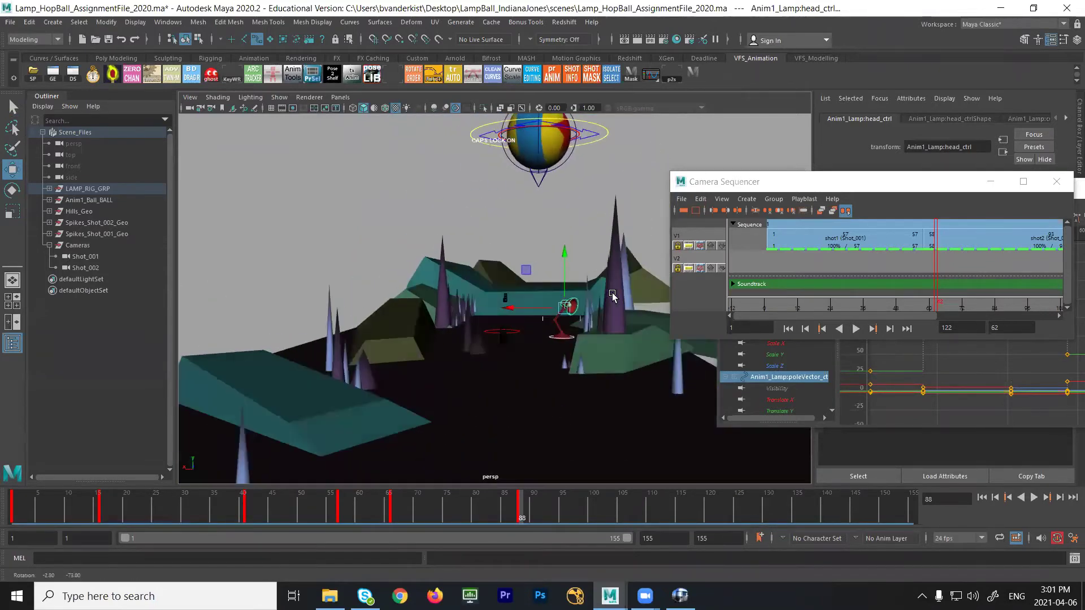
right_click_drag(611, 294, 658, 392, "alt")
middle_click_drag(658, 392, 605, 380, "alt")
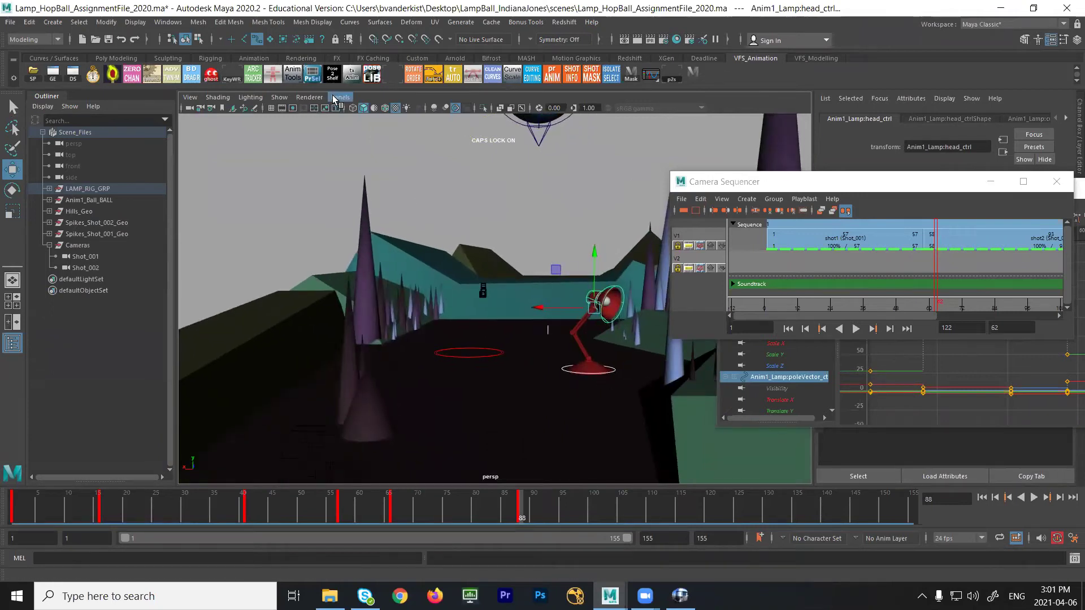
- Look through Shot_002, move the editor windows off the lamp, shift its controls slightly inward, and preview the move up to frame 88
left_click(334, 99)
mouse_move(372, 112)
left_click(499, 122)
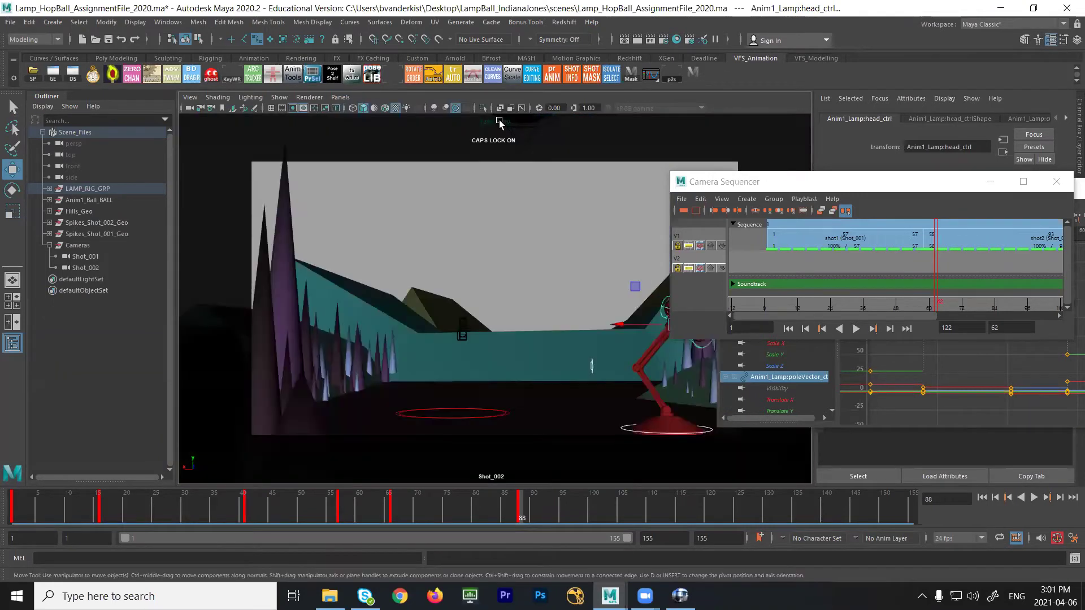
left_click_drag(761, 186, 862, 176)
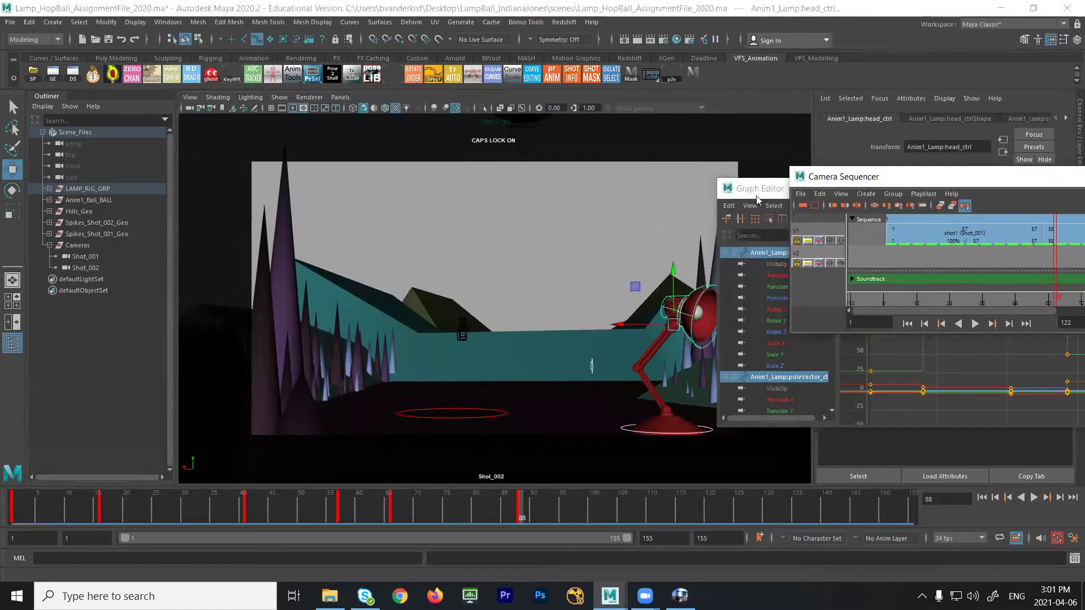
left_click(760, 195)
left_click_drag(759, 196, 813, 220)
left_click_drag(647, 318, 615, 303)
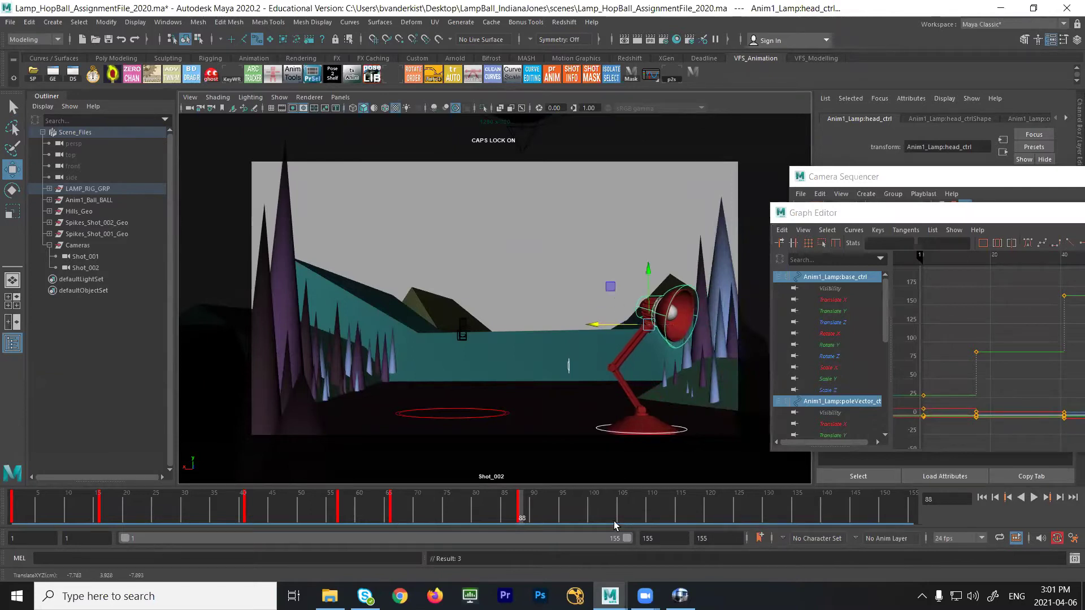
key("alt+v")
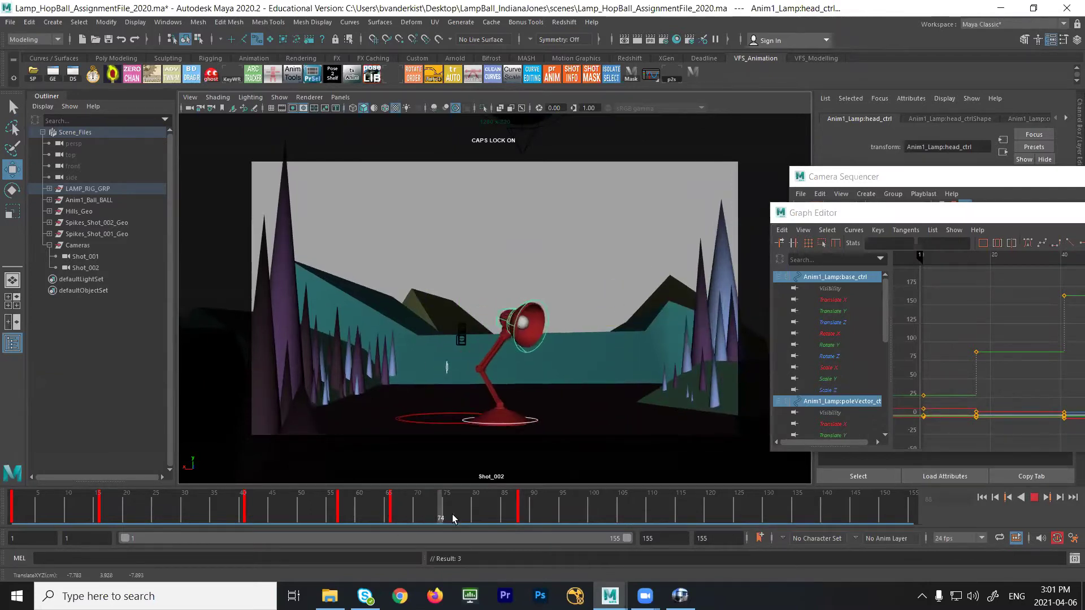
mouse_move(518, 522)
left_mouse_down()
mouse_move(403, 525)
mouse_move(519, 525)
left_mouse_up()
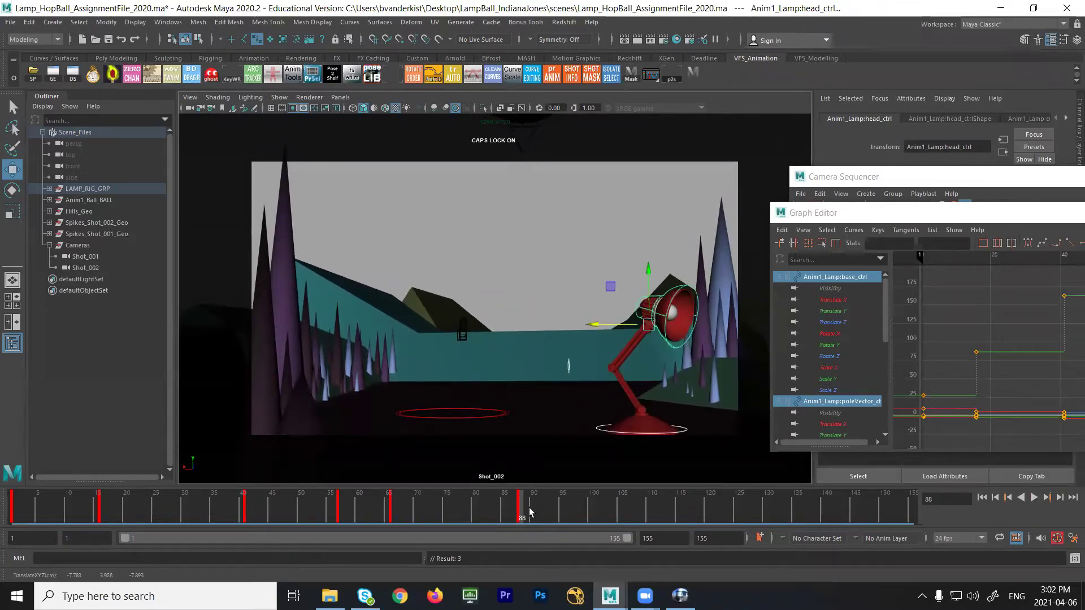
- Switch to RV and examine the second takeoff in the Shot_002 reference video, stepping from frame 22 to 28 and back to 27
left_click(682, 594)
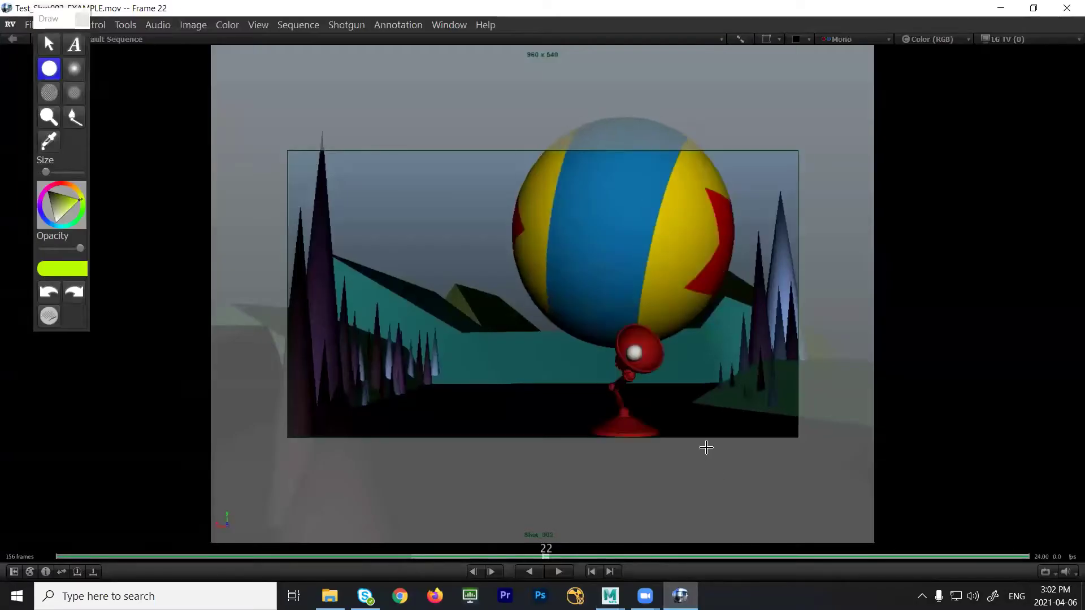
key("Right")
key("Right")
key("Right")
key("Right")
key("Right")
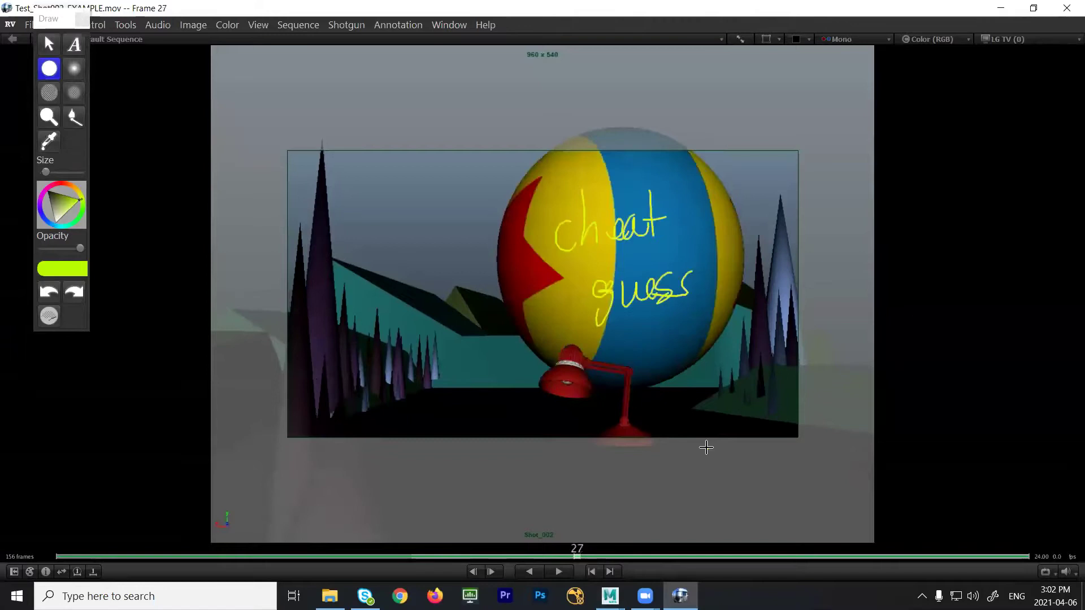
key("Right")
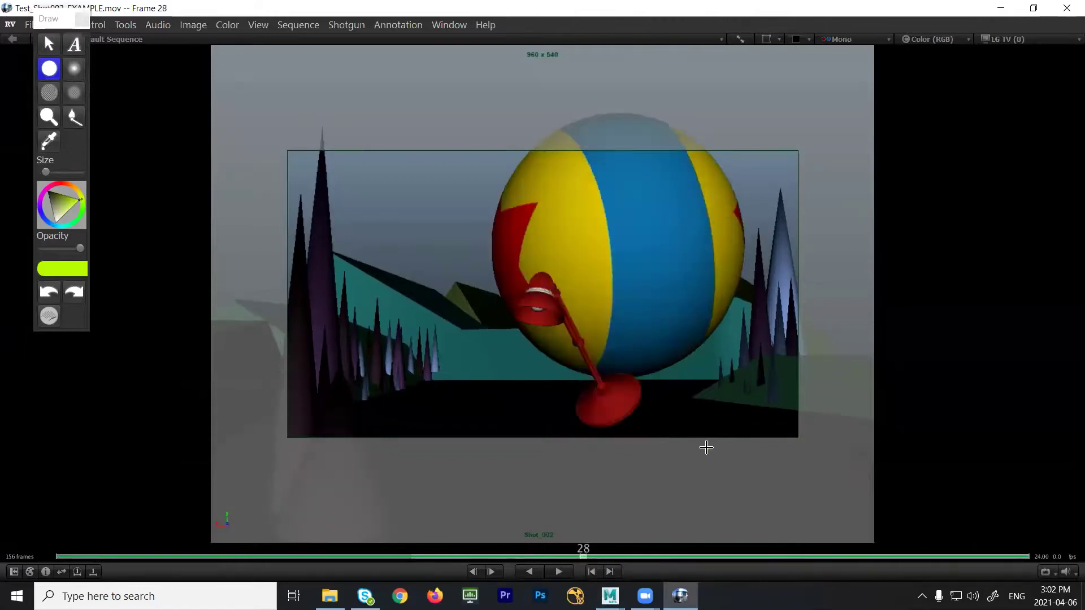
key("Left")
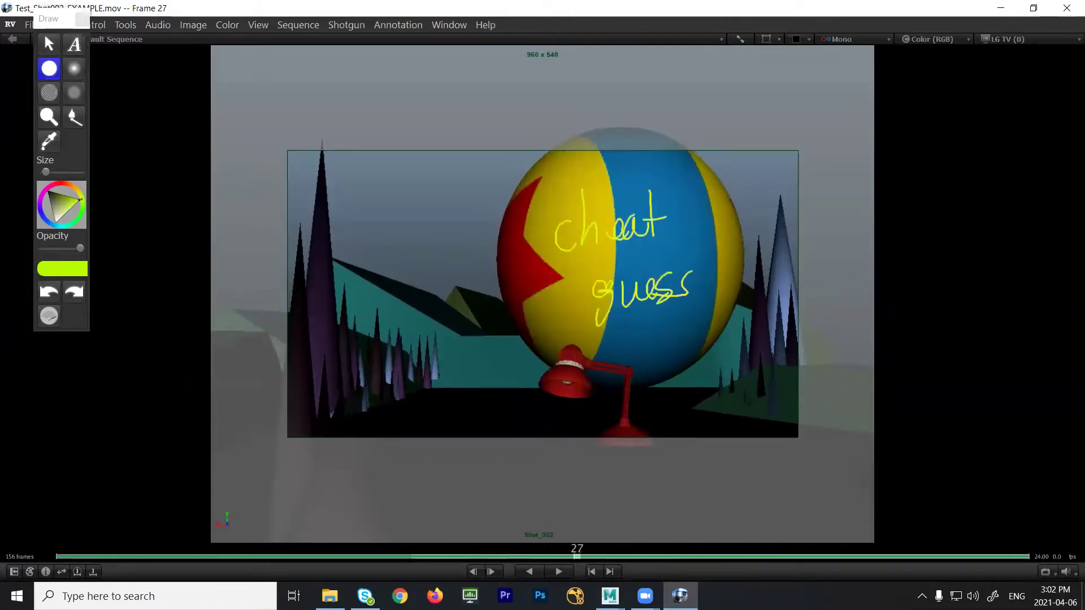
- Return to Maya and key the selected lamp controls at frame 94, holding the landed pose
mouse_move(610, 595)
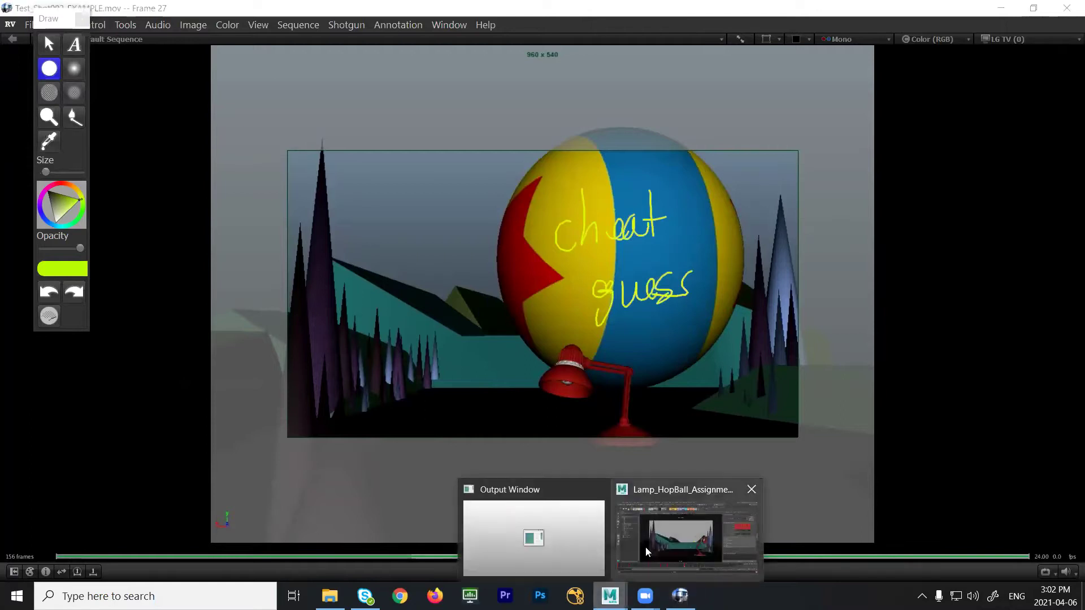
left_click(687, 528)
left_click_drag(523, 521, 556, 514)
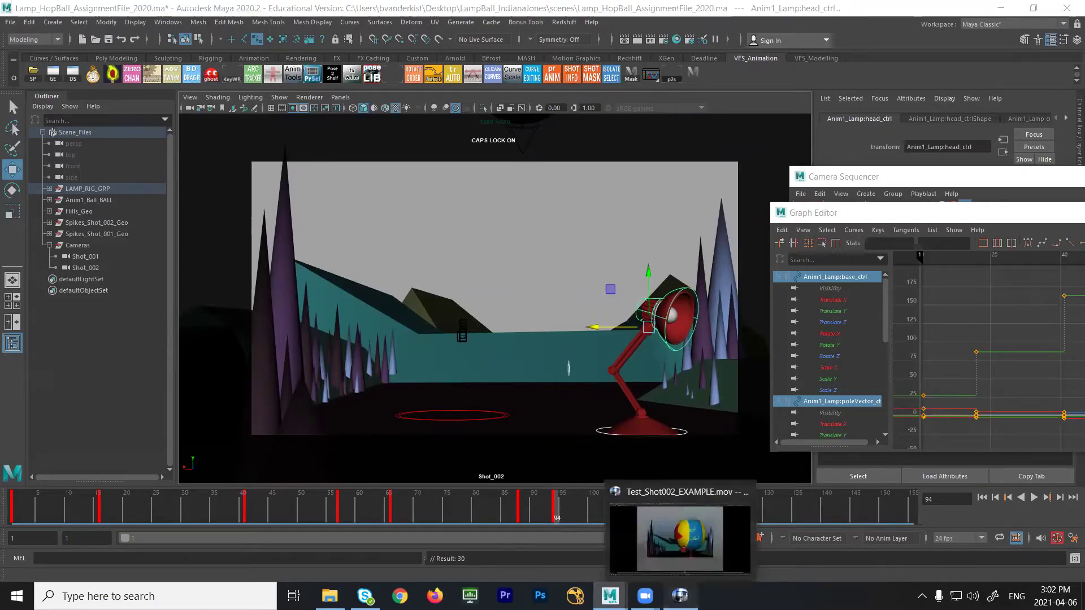
- Examine the lamp's next landing in the RV reference video around frames 40 and 38, checking it against the Maya scene
left_click(680, 596)
left_click_drag(581, 552, 650, 544)
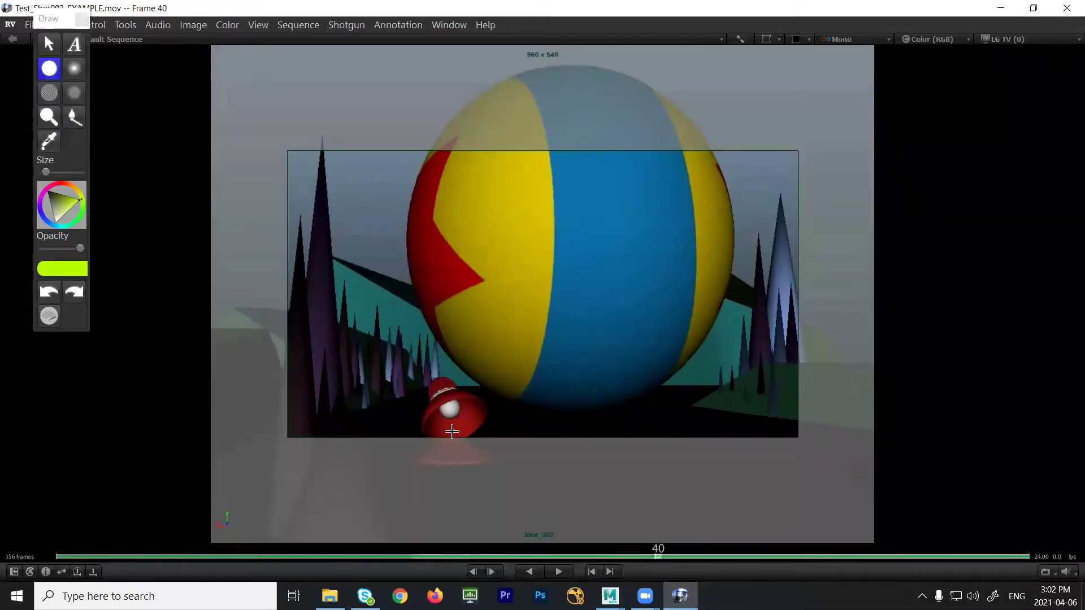
mouse_move(610, 596)
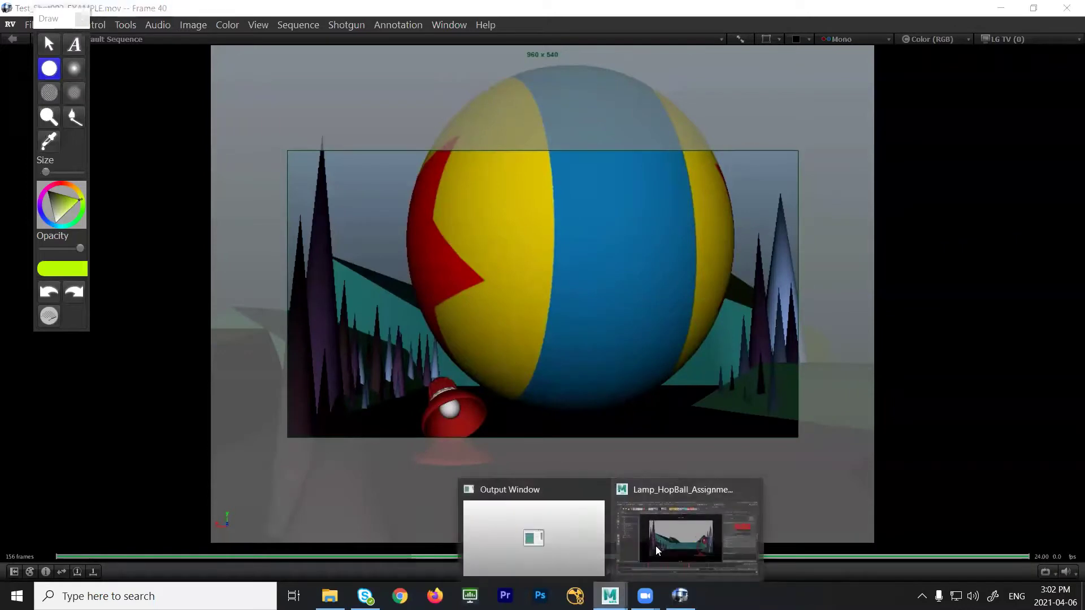
left_click(678, 520)
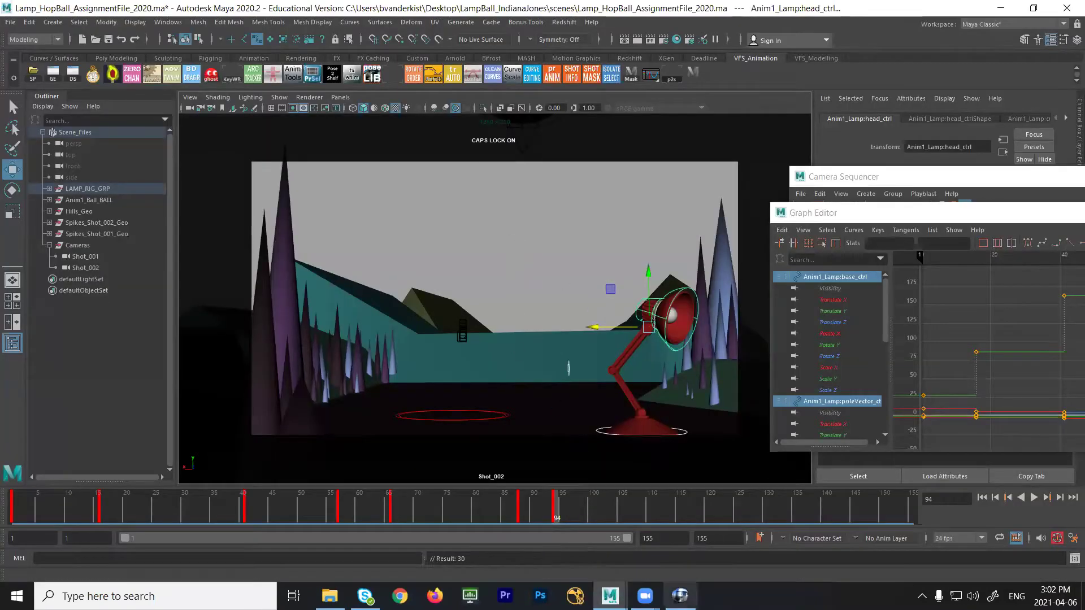
left_click(680, 596)
mouse_move(656, 557)
left_mouse_down()
mouse_move(541, 558)
mouse_move(643, 556)
left_mouse_up()
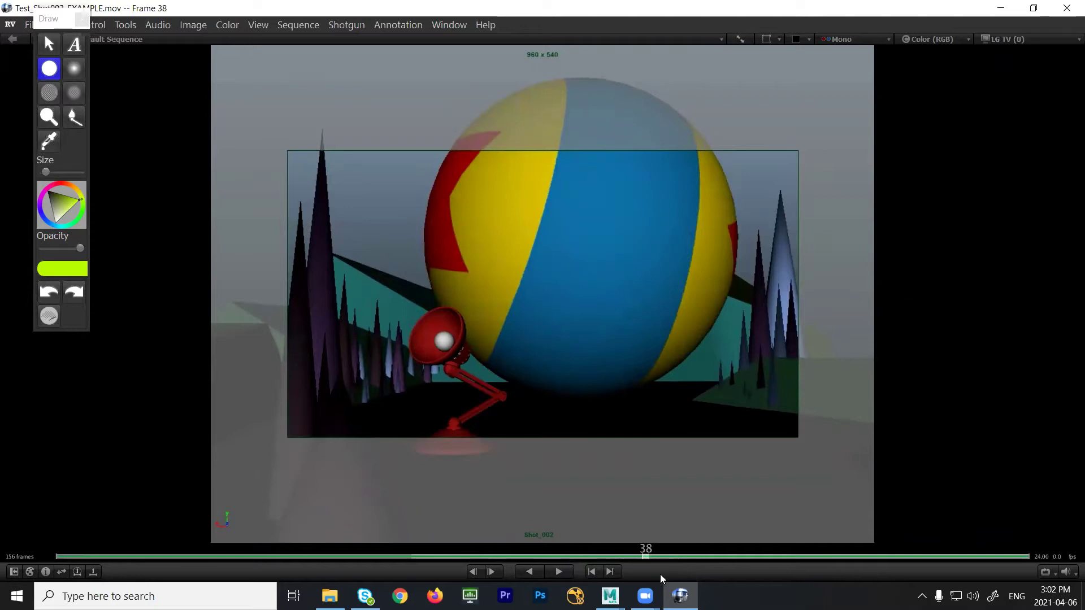
- Return to Maya and key the selected lamp controls at frame 110
mouse_move(609, 596)
left_click(684, 546)
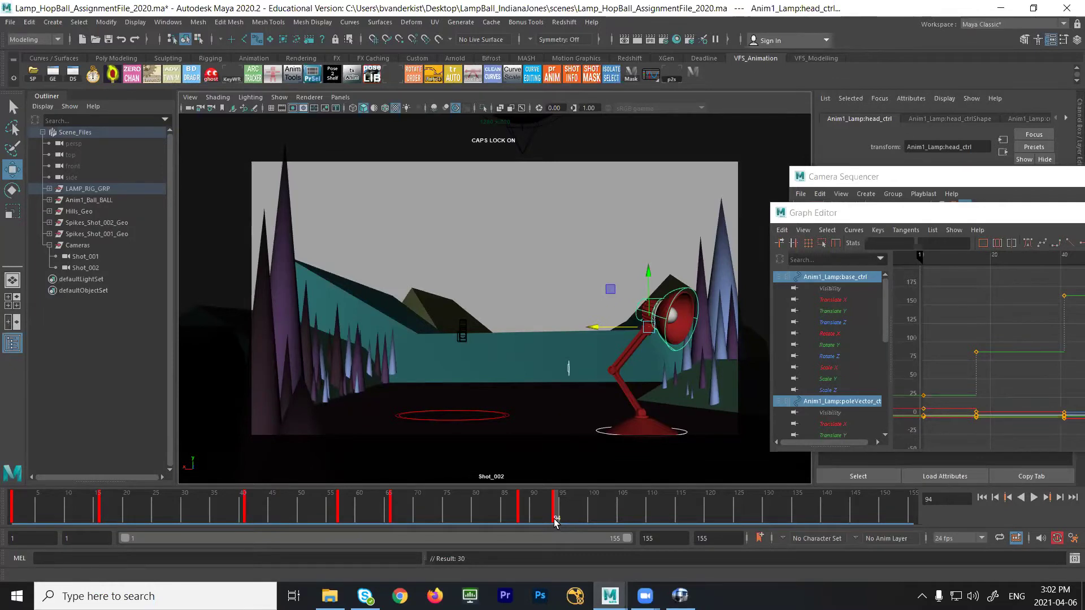
left_click_drag(554, 522, 643, 515)
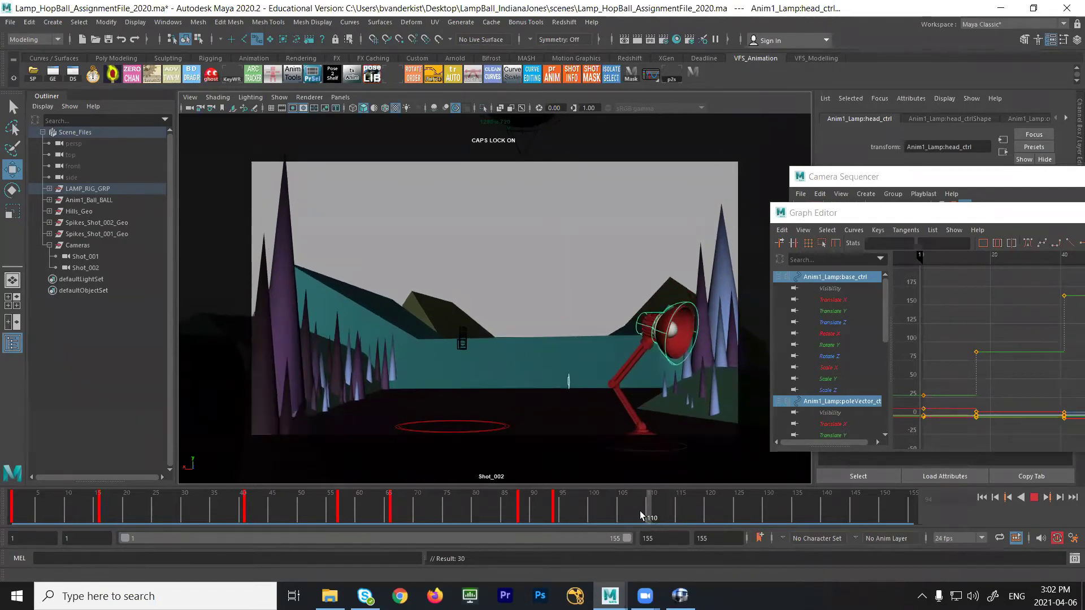
key("s")
- Select all the lamp controls and, in the persp view, move them along the ground to the next landing spot at frame 110
left_click_drag(517, 234, 756, 487)
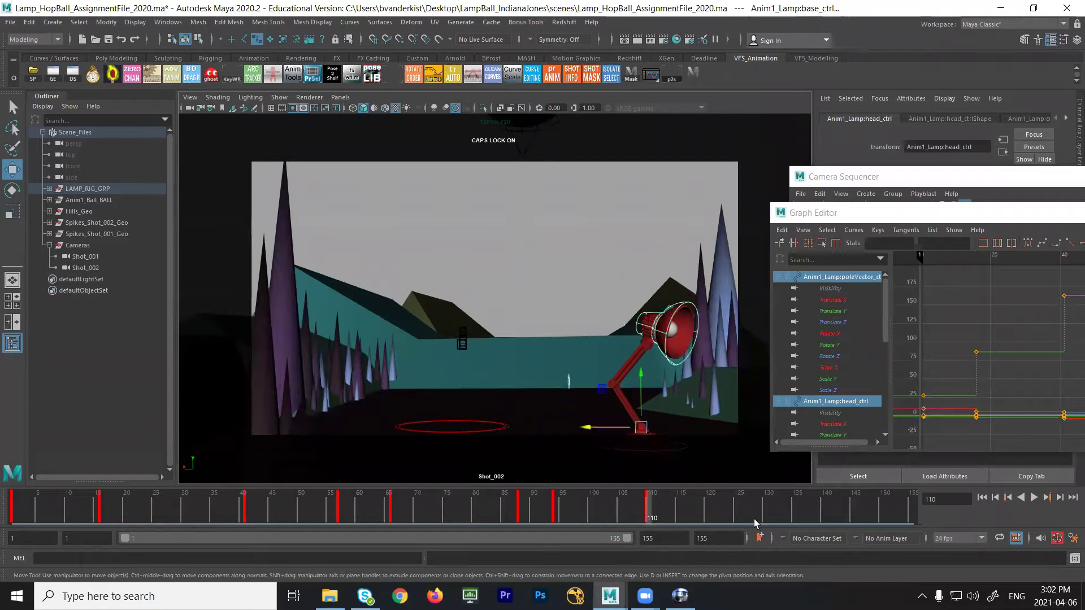
left_click(340, 98)
mouse_move(390, 109)
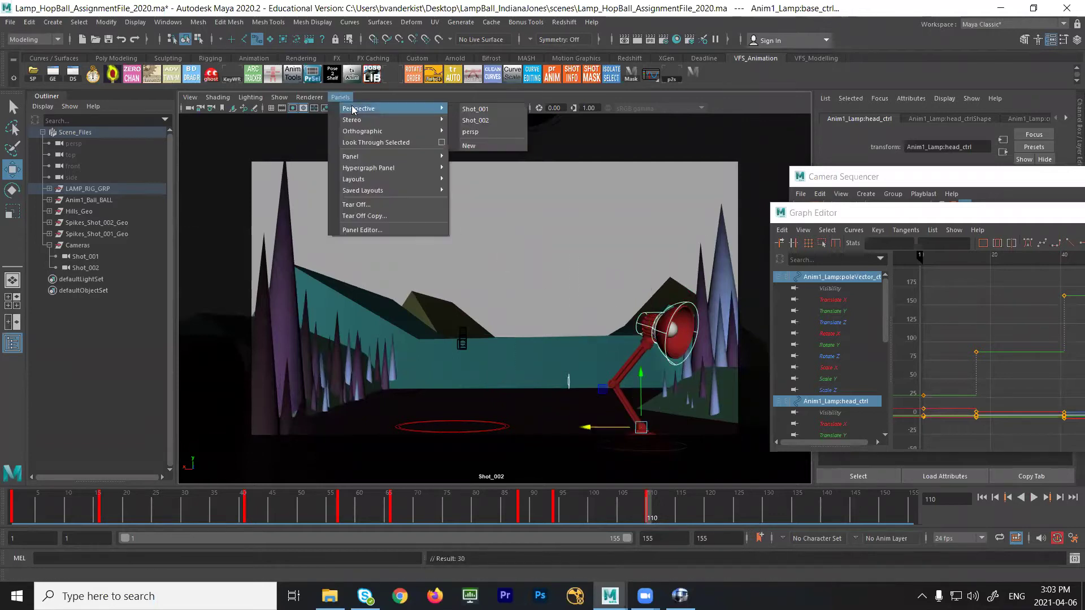
left_click(519, 131)
left_click_drag(581, 205, 465, 305, "alt")
middle_click_drag(465, 305, 464, 261, "alt")
left_click_drag(540, 266, 554, 330)
left_click_drag(527, 394, 431, 395)
left_click_drag(563, 446, 567, 389, "alt")
right_click_drag(567, 389, 584, 348, "alt")
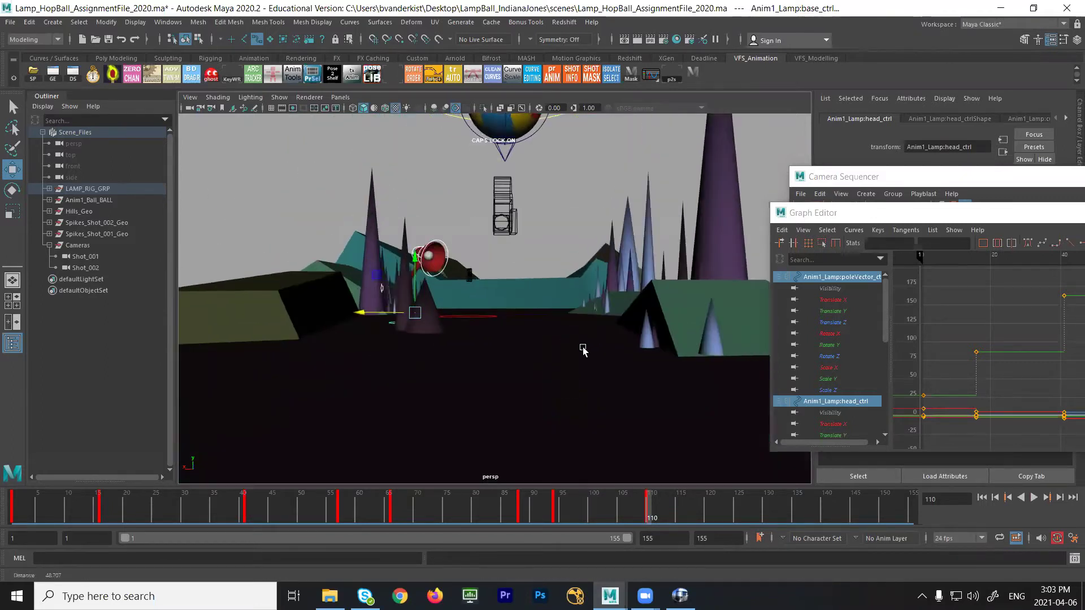
middle_click_drag(584, 349, 583, 402, "alt")
right_click_drag(530, 388, 537, 382, "alt")
left_click_drag(436, 385, 414, 407, "alt")
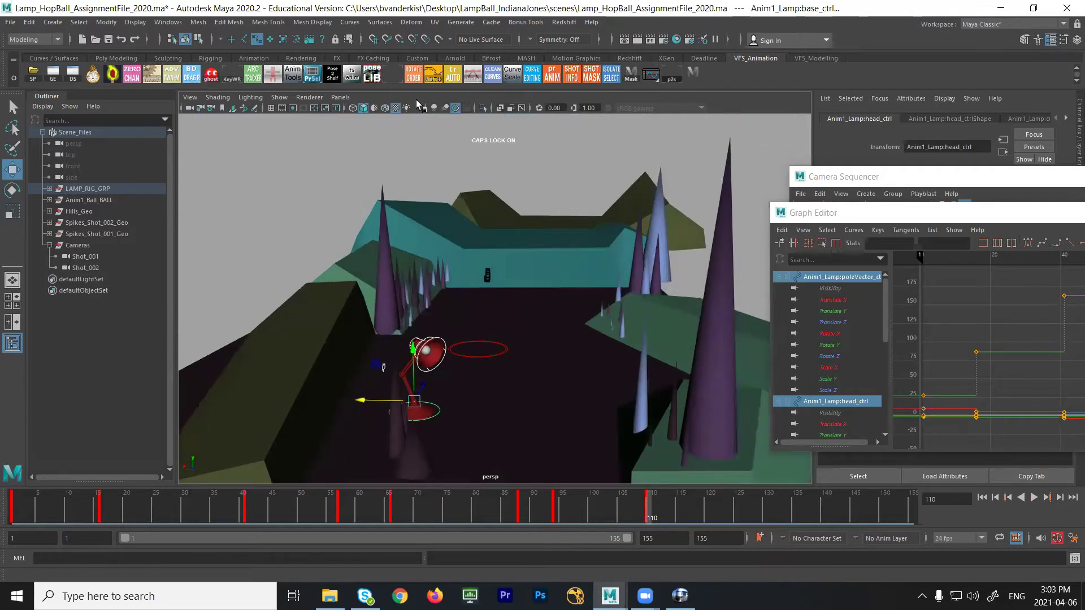
- Move and widen the Camera Sequencer window to fit both shots, preview the hop through Shot_002, and return to frame 110
left_click_drag(930, 181, 842, 147)
left_click_drag(979, 262, 1072, 267)
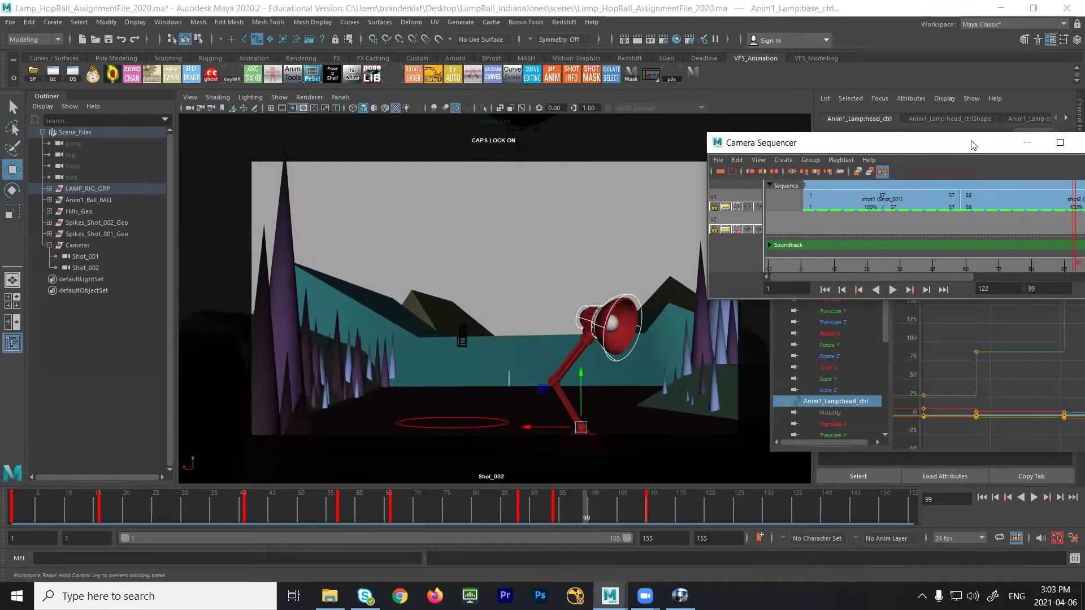
left_click_drag(972, 145, 807, 115)
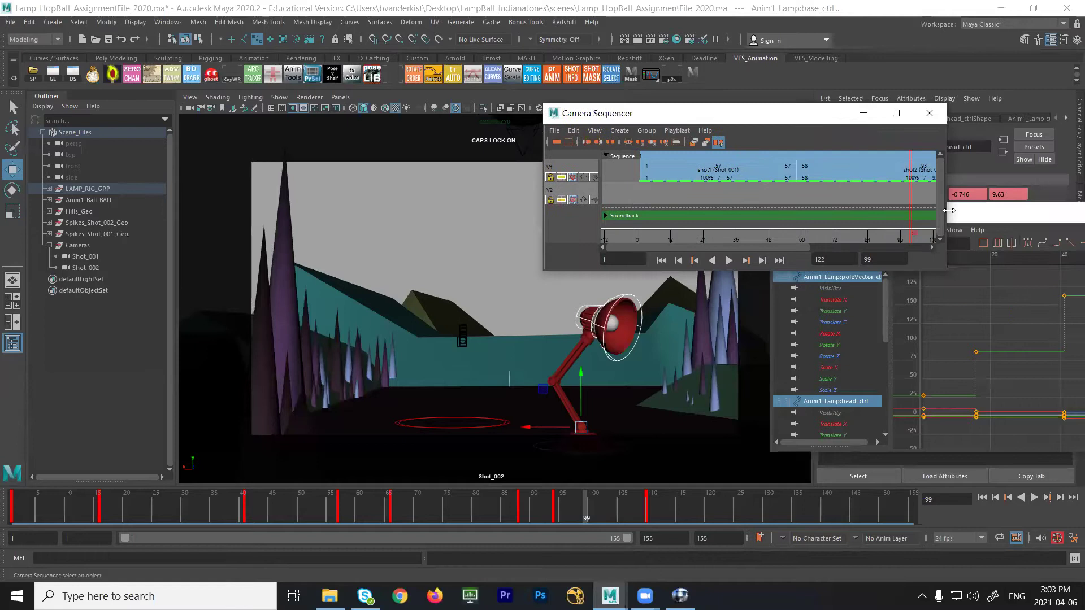
left_click_drag(949, 210, 1017, 210)
scroll(1001, 243, "down", 5)
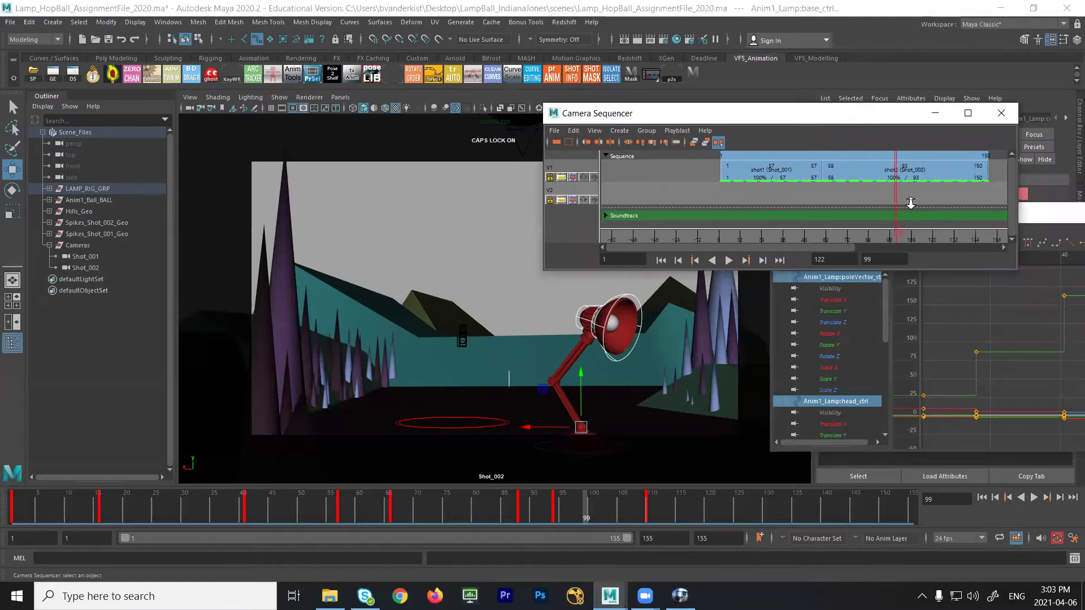
key("alt+v")
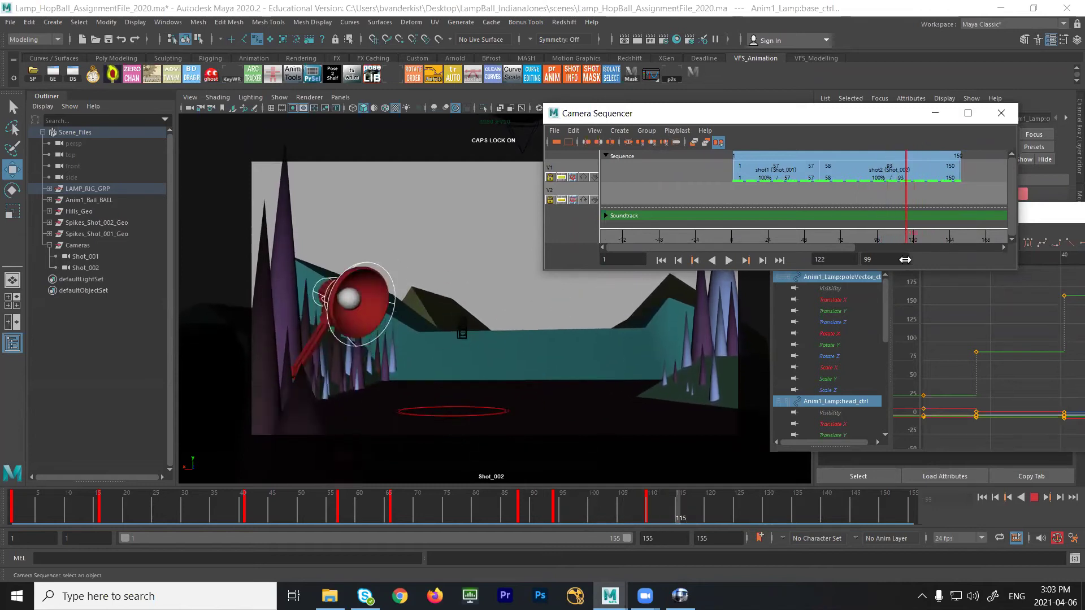
key("alt+v")
left_click_drag(655, 513, 648, 513)
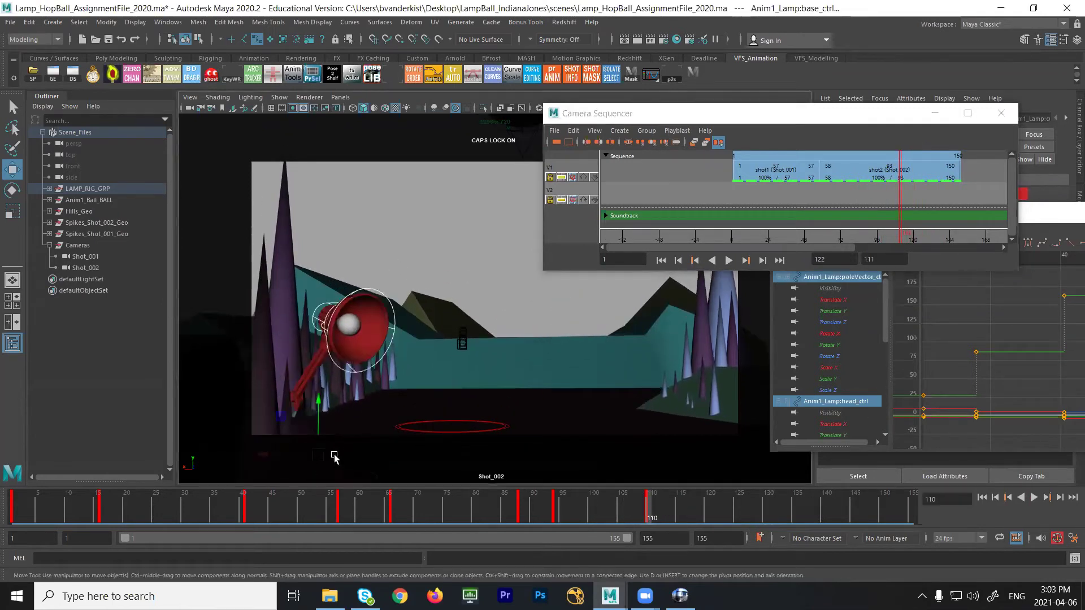
- In the persp view, shift the lamp controls inward at frame 110, and check the landing through Shot_002 at frame 115
left_click(340, 97)
mouse_move(347, 112)
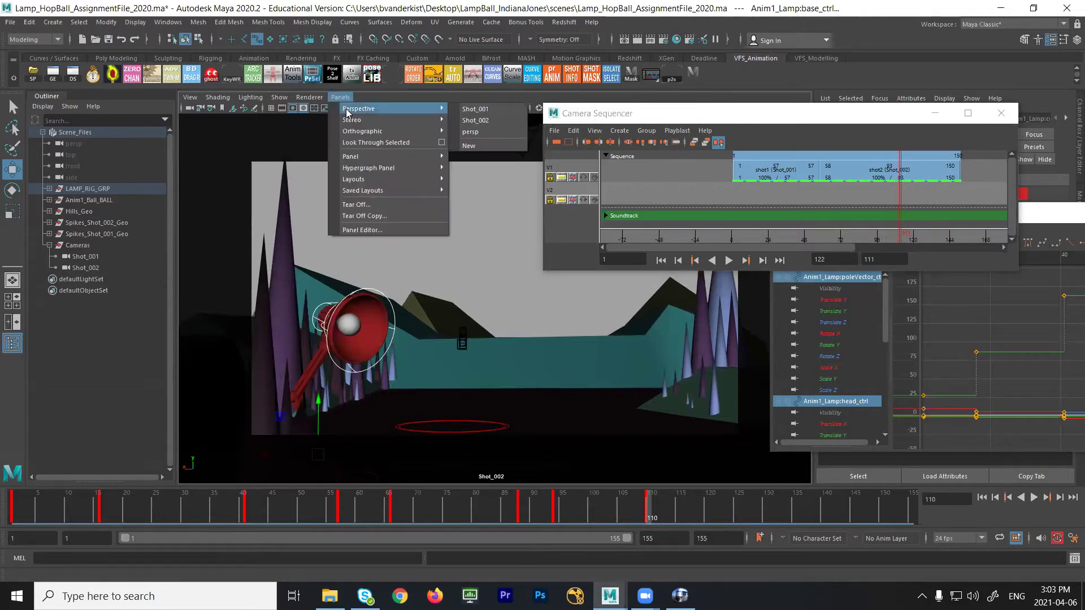
left_click(496, 129)
left_click_drag(482, 298, 482, 399, "alt")
left_click_drag(373, 436, 410, 437)
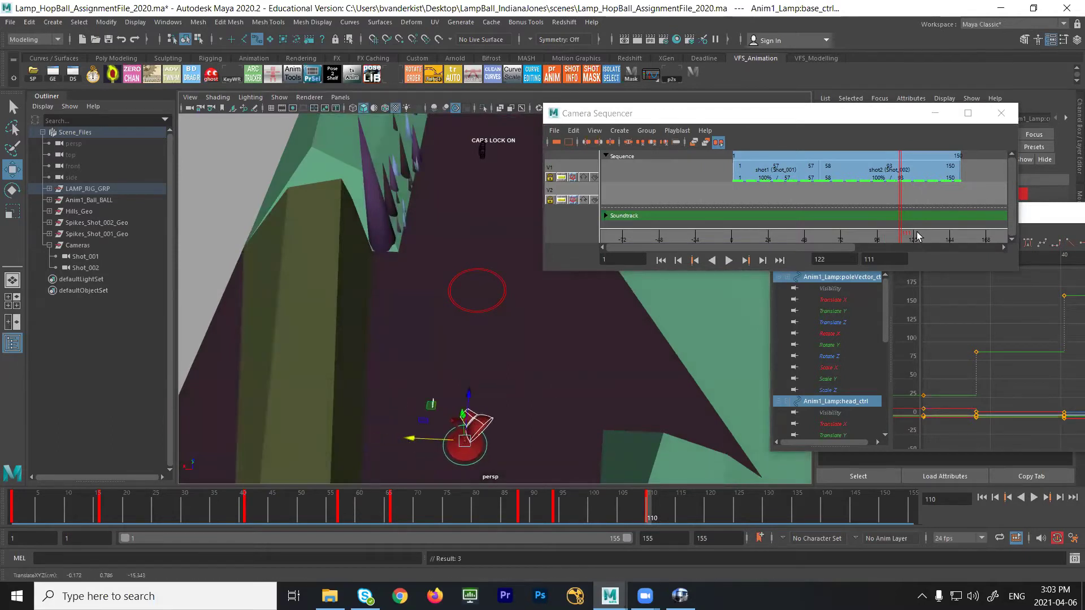
mouse_move(903, 240)
left_mouse_down()
mouse_move(806, 243)
mouse_move(906, 256)
left_mouse_up()
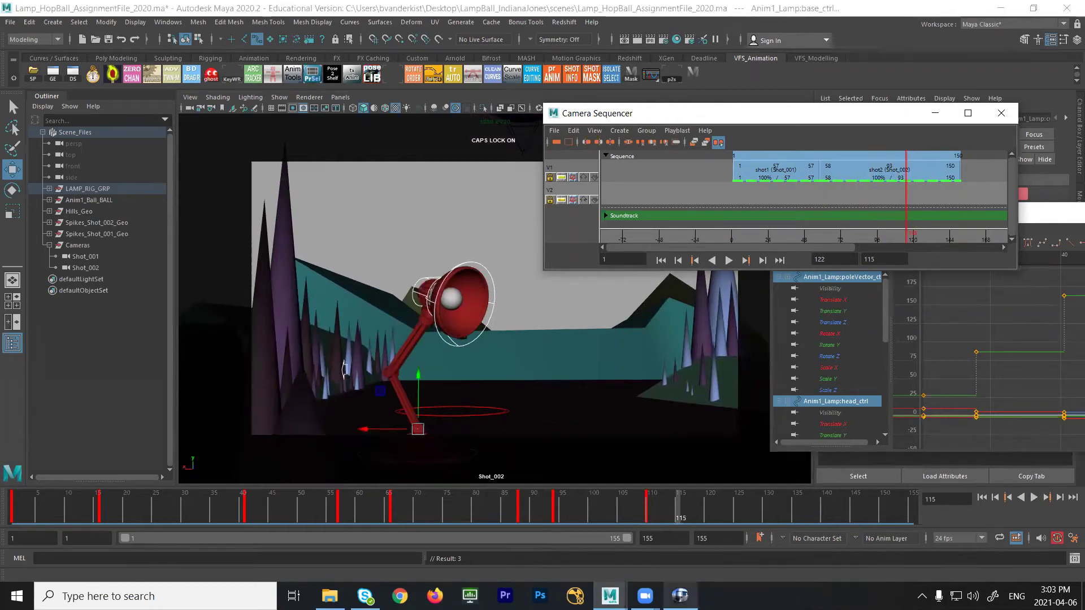
- Switch to RV and examine the lamp's landing and next takeoff in the Shot_002 reference video between frames 36 and 47
left_click(680, 595)
mouse_move(649, 550)
left_mouse_down()
mouse_move(677, 552)
mouse_move(634, 559)
left_mouse_up()
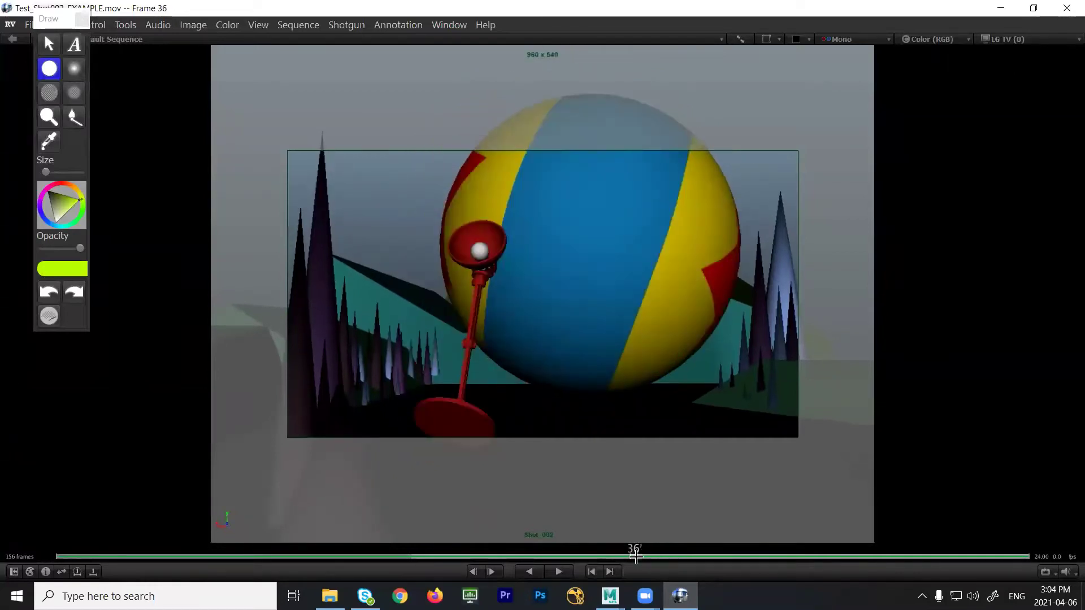
key("Right")
key("Right")
key("Right")
key("Right")
key("Right")
key("Right")
key("Right")
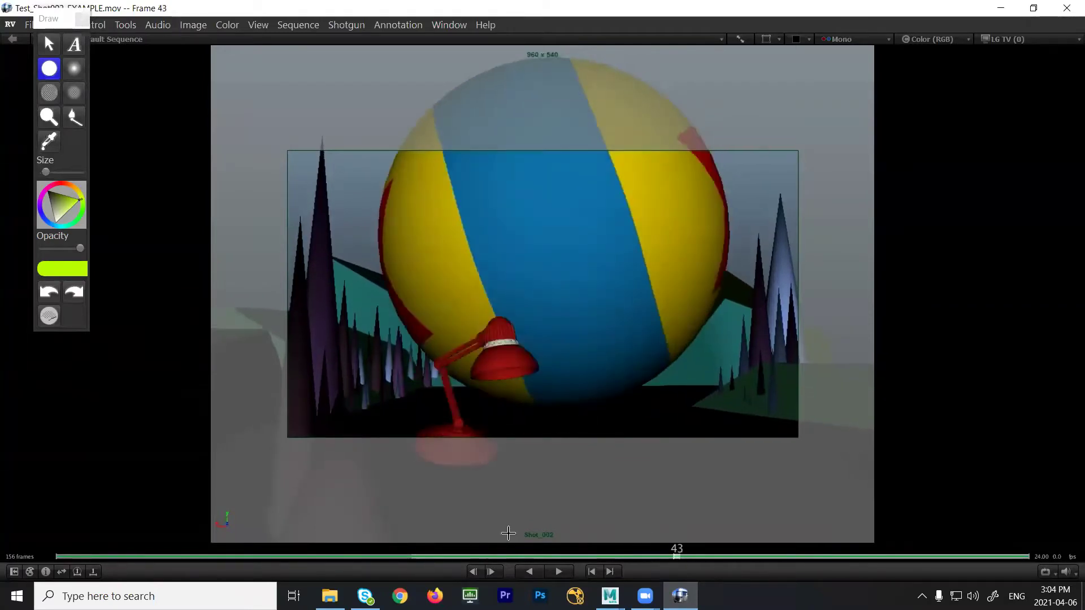
left_click_drag(674, 556, 708, 558)
left_click_drag(729, 557, 701, 556)
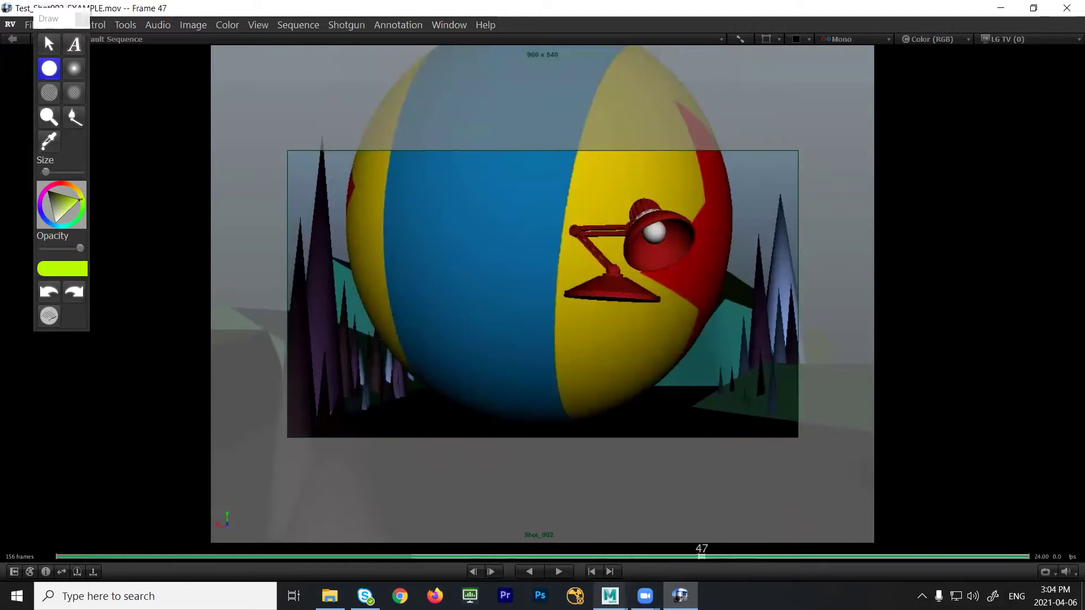
- Return to Maya and key the lamp controls at frame 117, holding the landed pose from frame 110
mouse_move(610, 596)
left_click(646, 550)
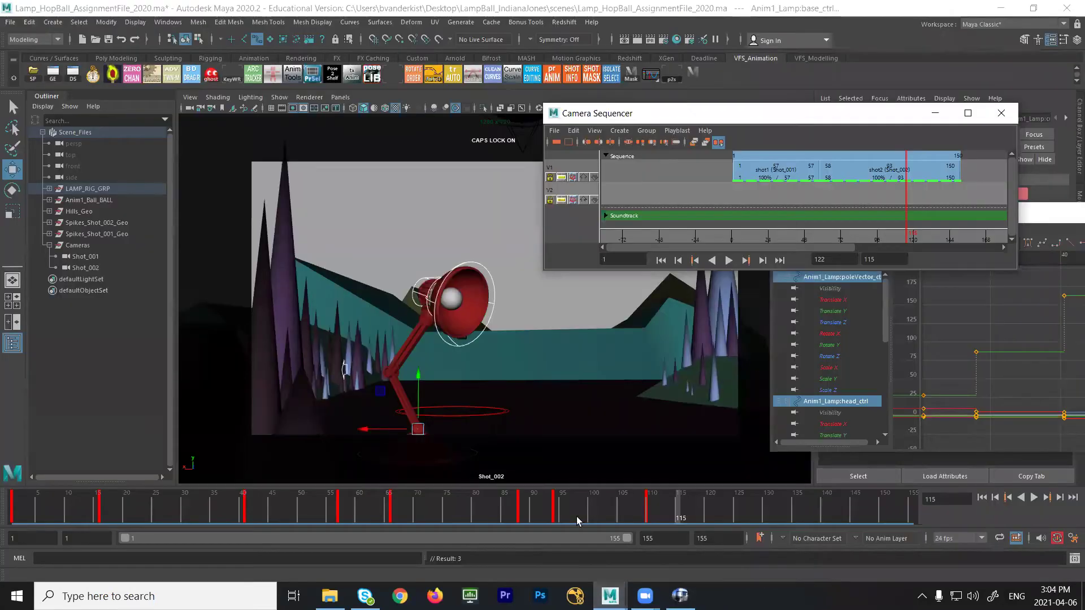
left_click_drag(671, 514, 648, 528)
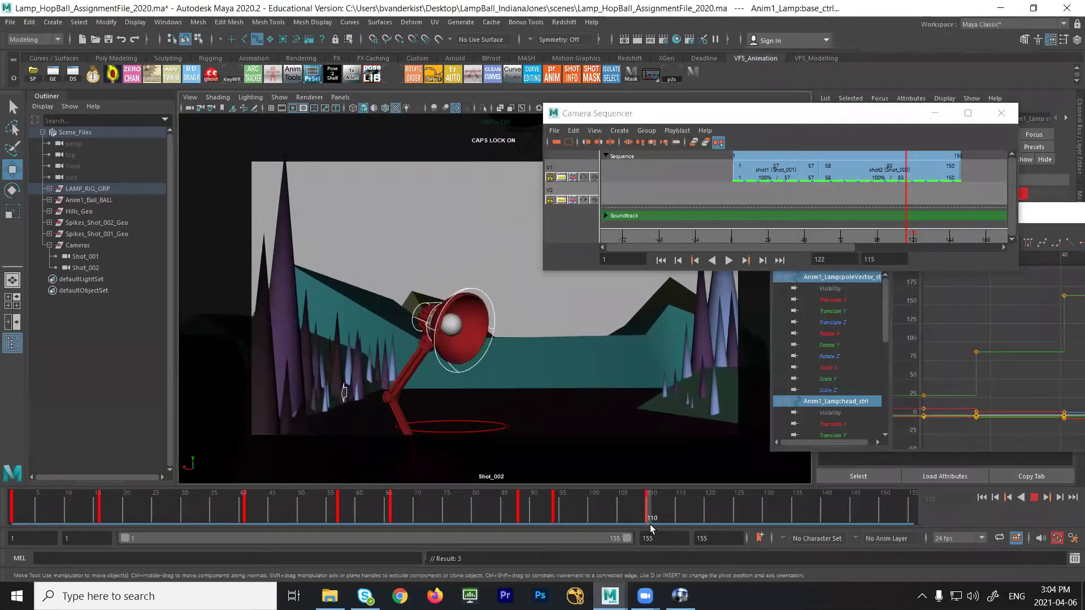
left_click(692, 511)
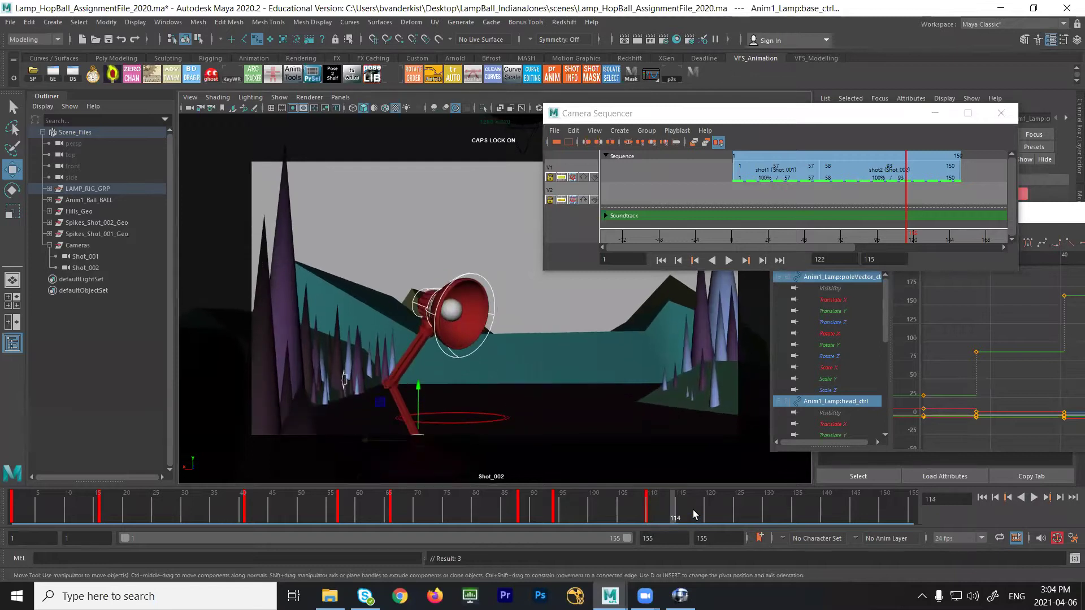
key("s")
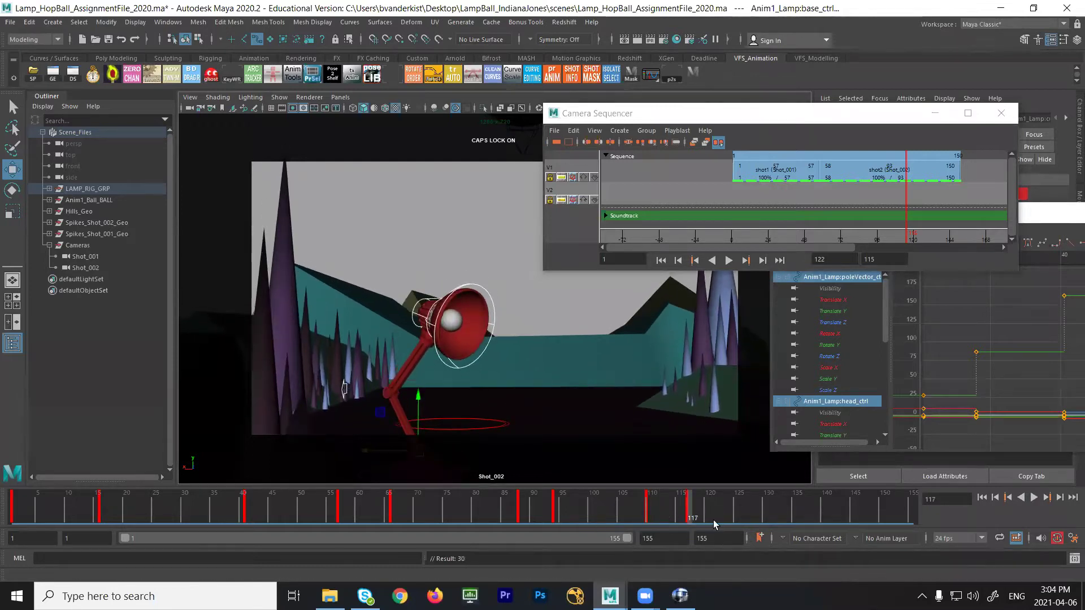
- Key the lamp controls at frame 129 and, in the persp view, move them across the ground to the next landing spot
key("alt+v")
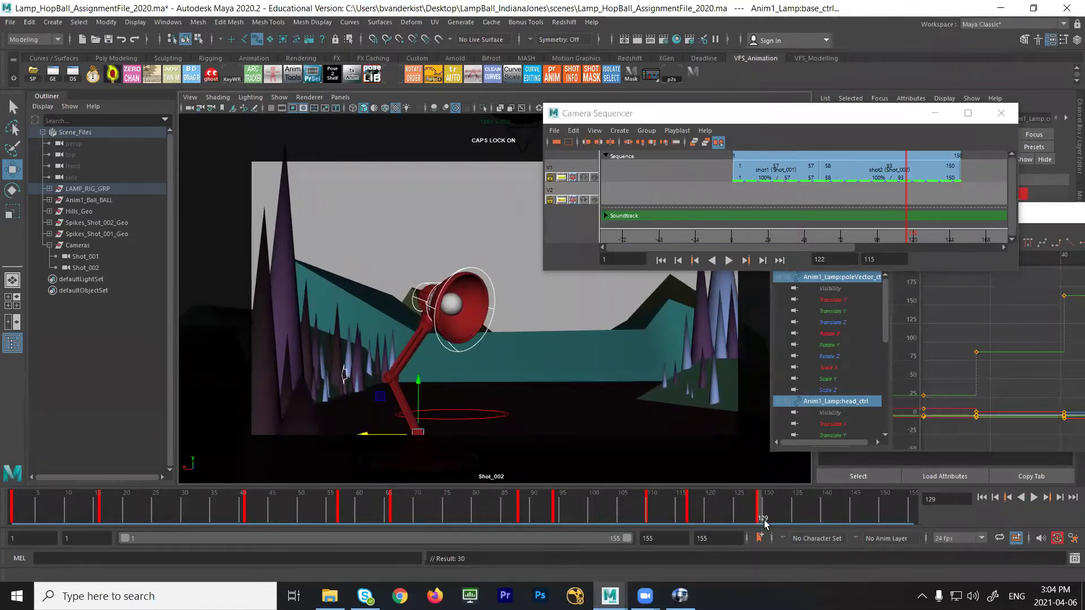
left_click(340, 97)
mouse_move(384, 120)
mouse_move(453, 113)
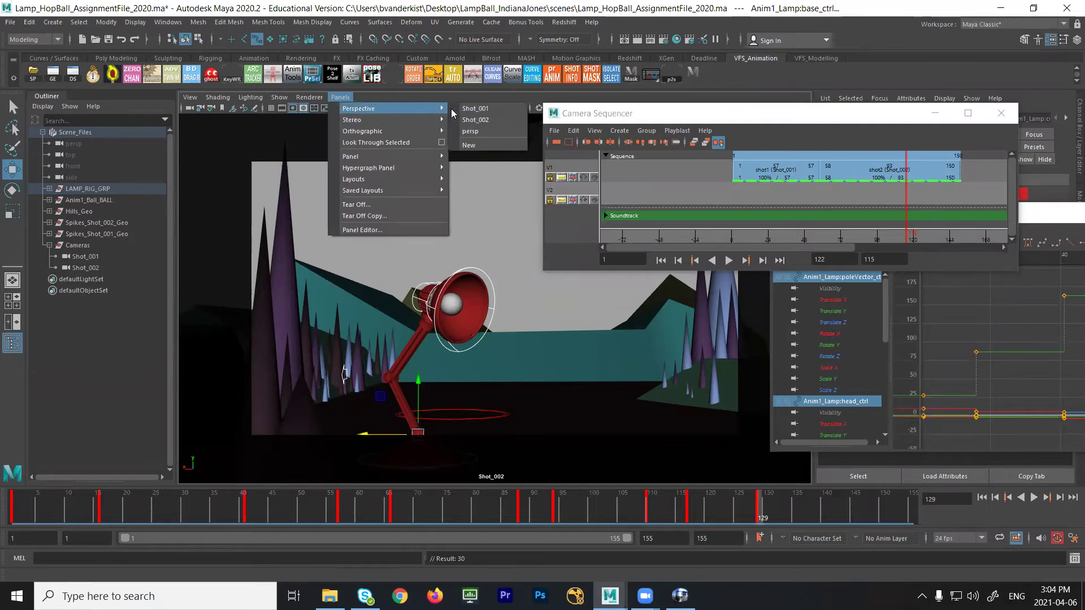
left_click(491, 132)
left_click_drag(523, 280, 535, 320, "alt")
right_click_drag(535, 320, 463, 344, "alt")
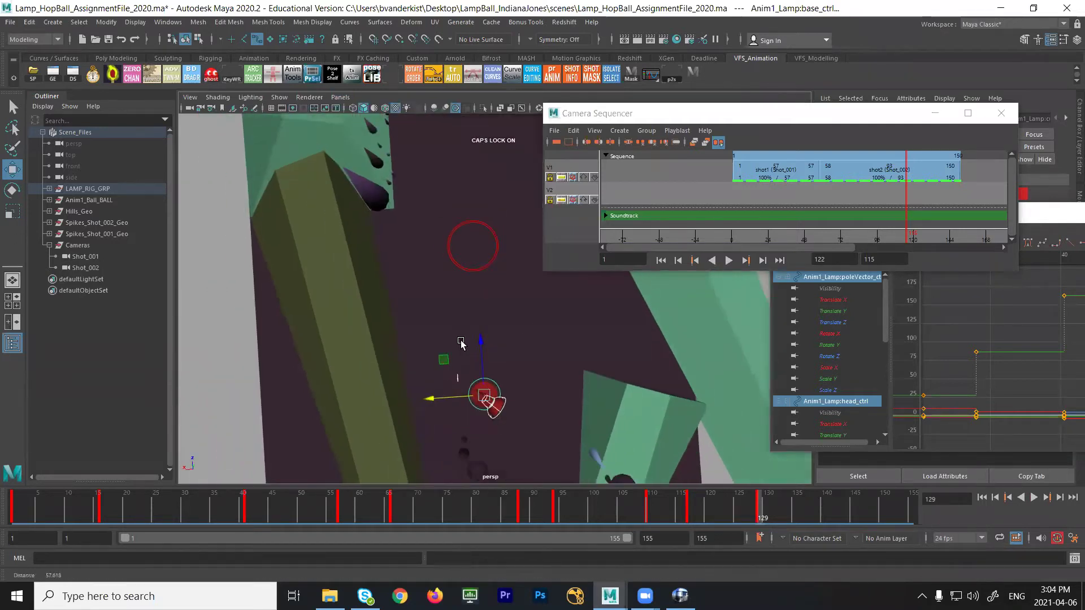
middle_click_drag(462, 344, 414, 310, "alt")
left_click_drag(436, 292, 440, 313)
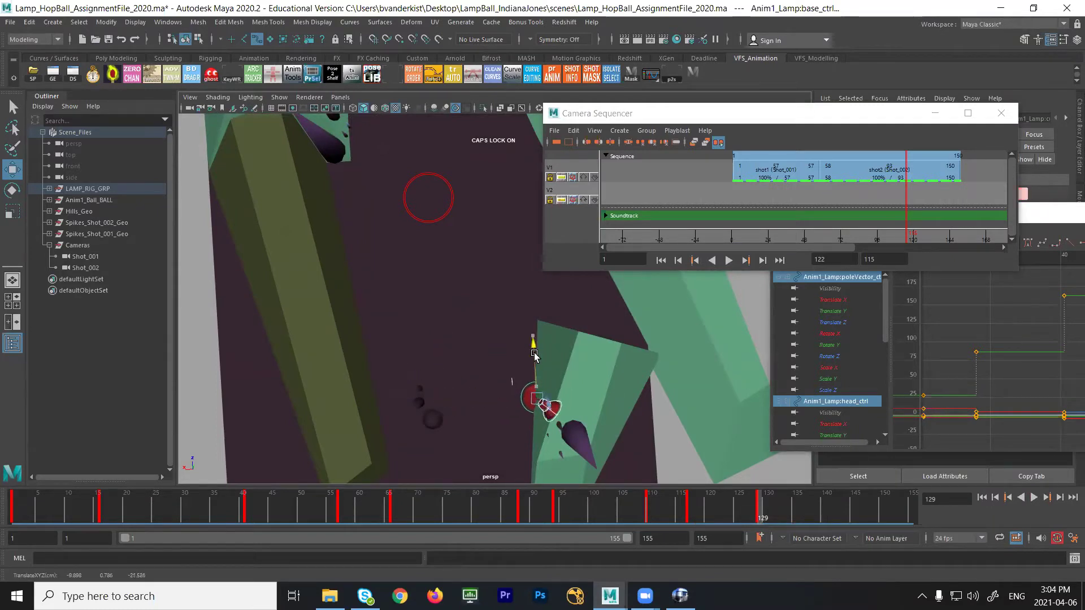
- Scrub and play the full sequence in the Camera Sequencer to review the lamp's hops across both shots
key("alt+v")
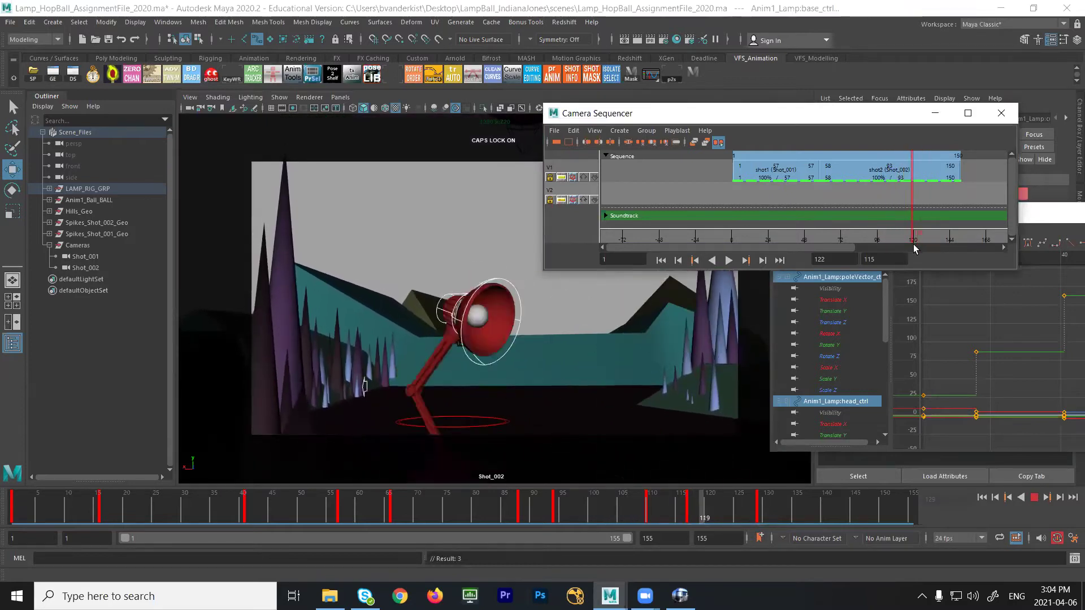
left_click_drag(921, 248, 805, 228)
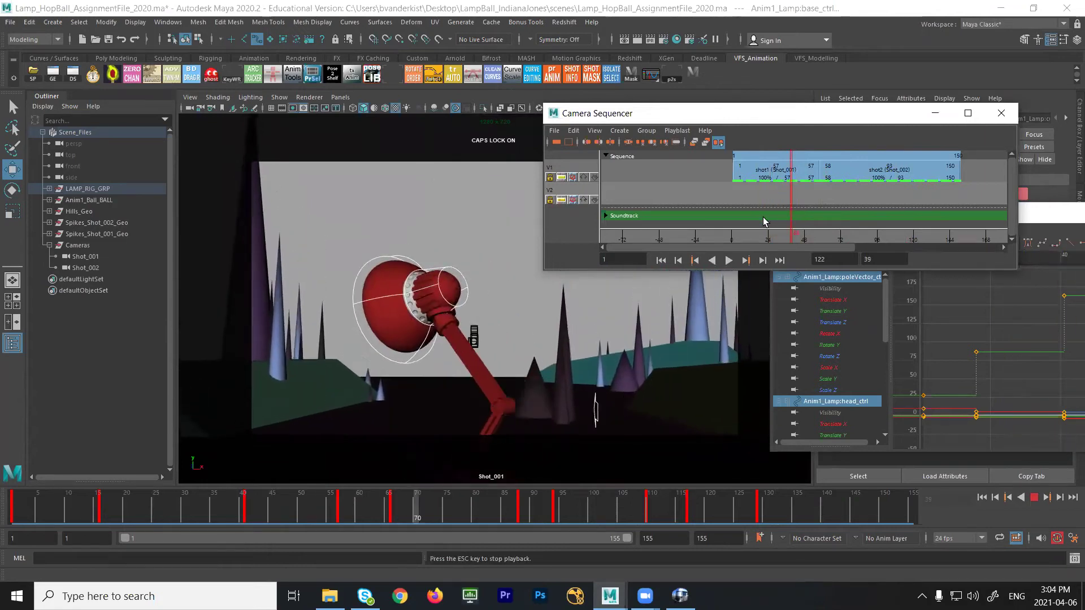
key("Escape")
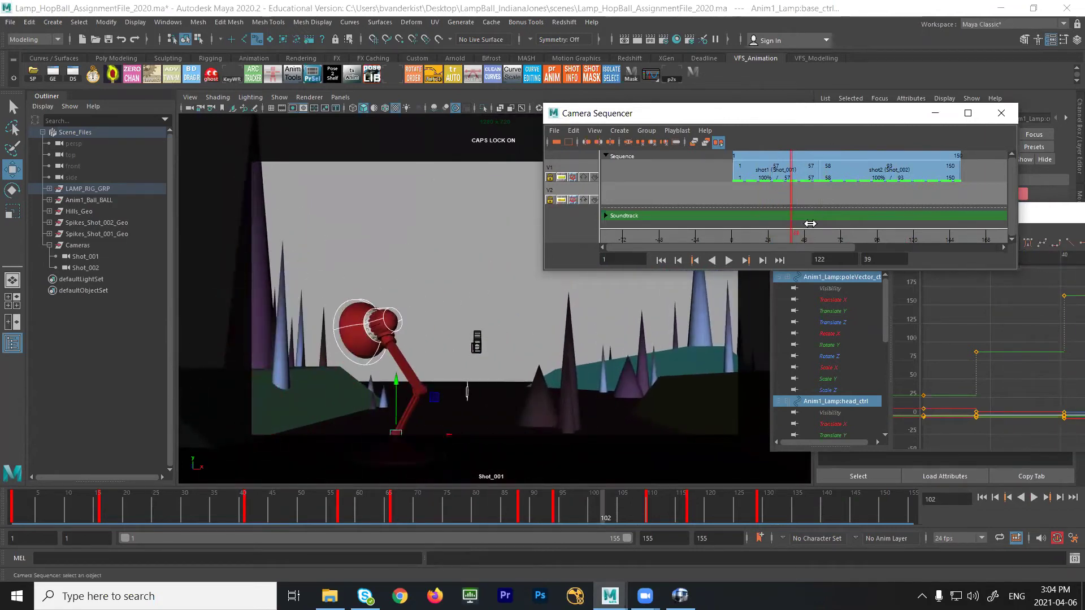
left_click(729, 261)
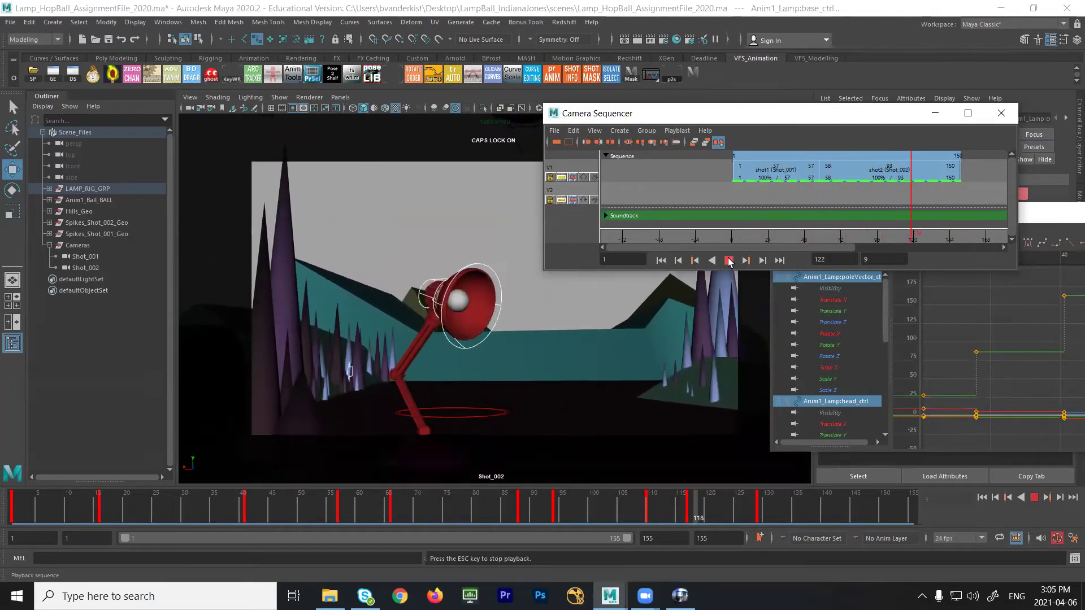
key("Escape")
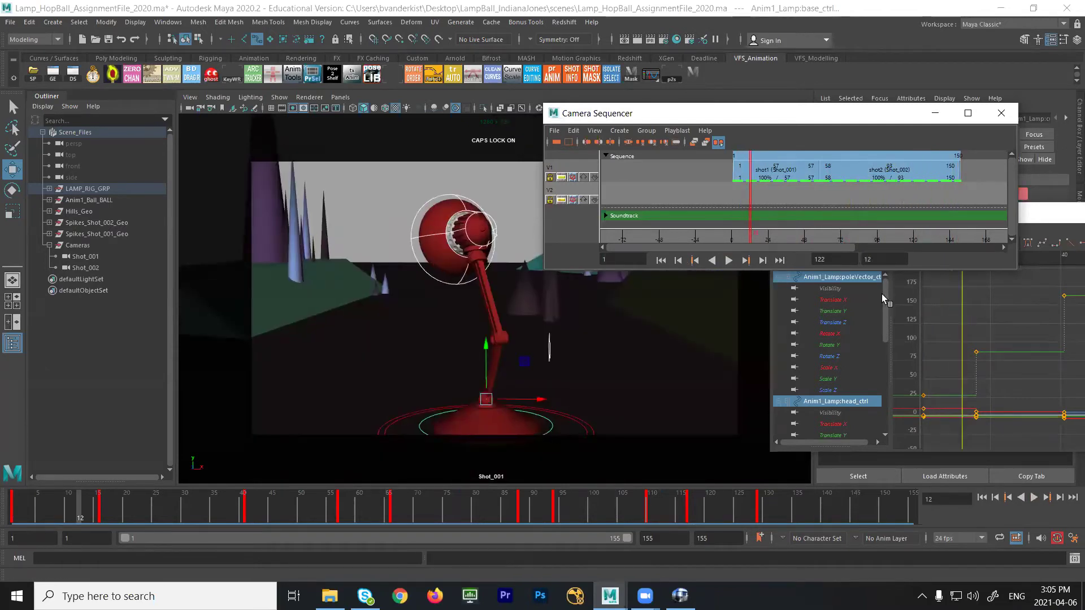
- Bring the Graph Editor into view, frame all the lamp's curves, set their tangents to linear, and check around frame 95
left_click_drag(1036, 212, 795, 233)
key("a")
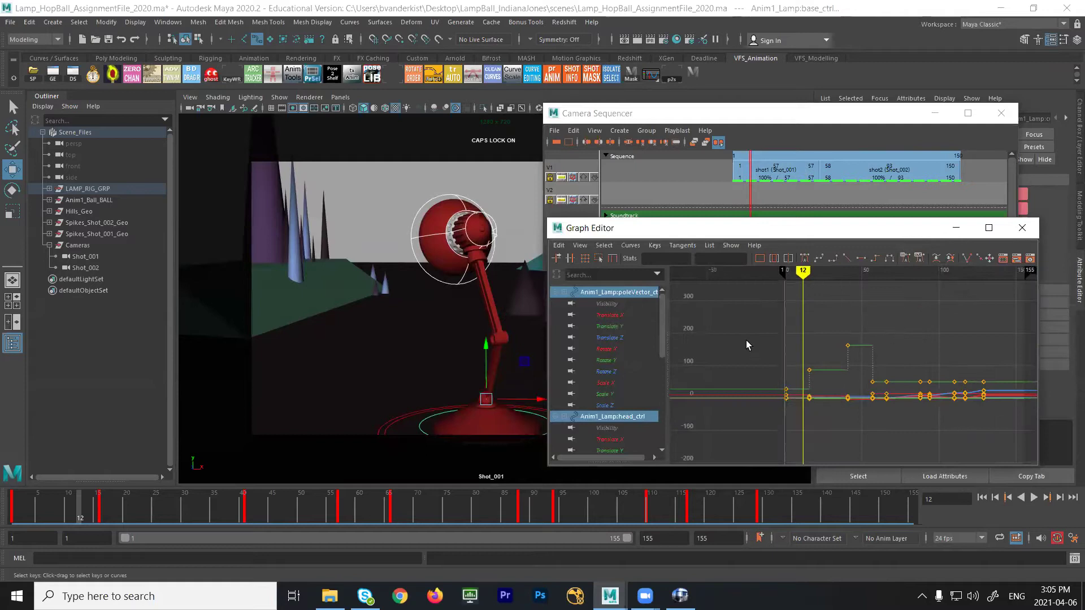
key("alt+v")
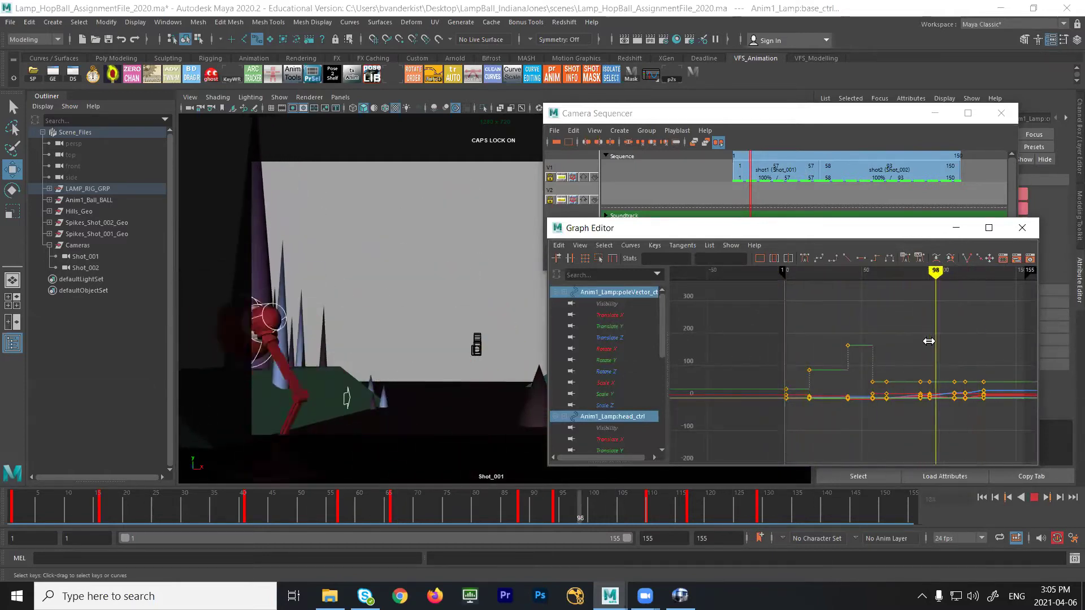
key("alt+v")
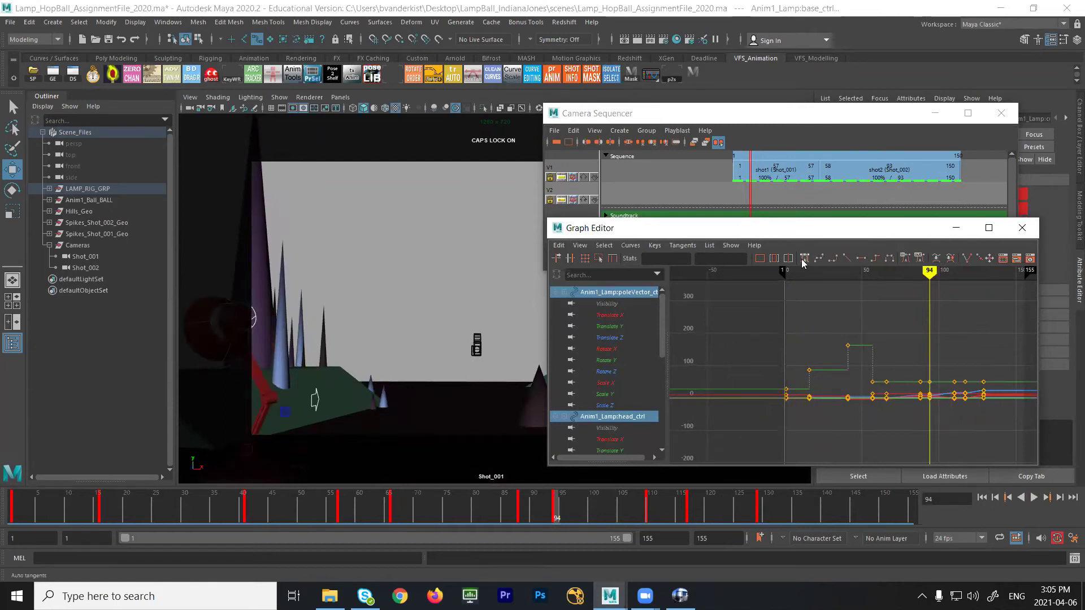
left_click(849, 260)
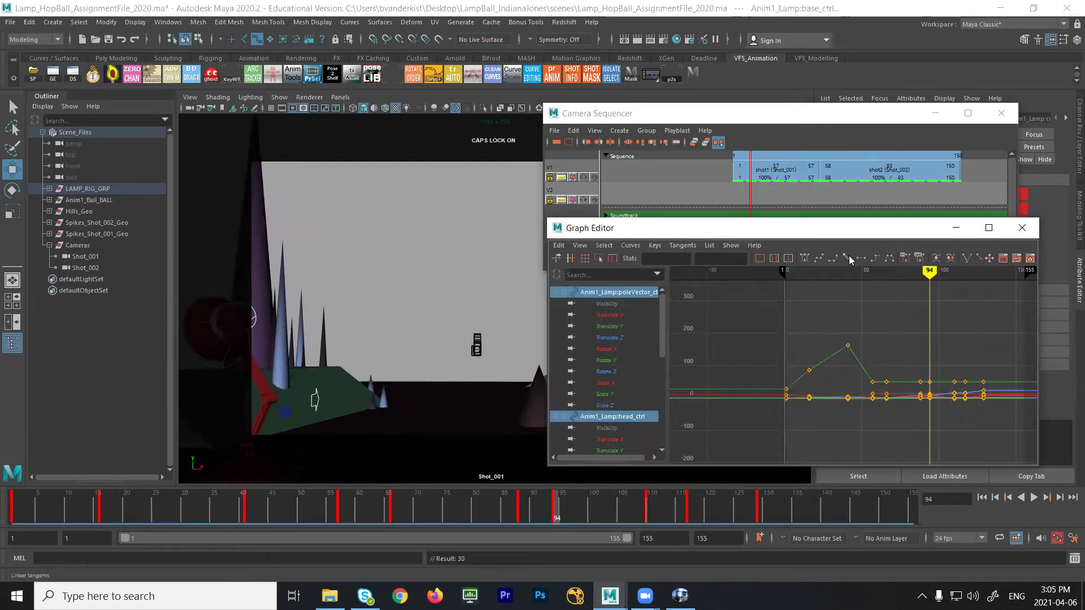
key("alt+period")
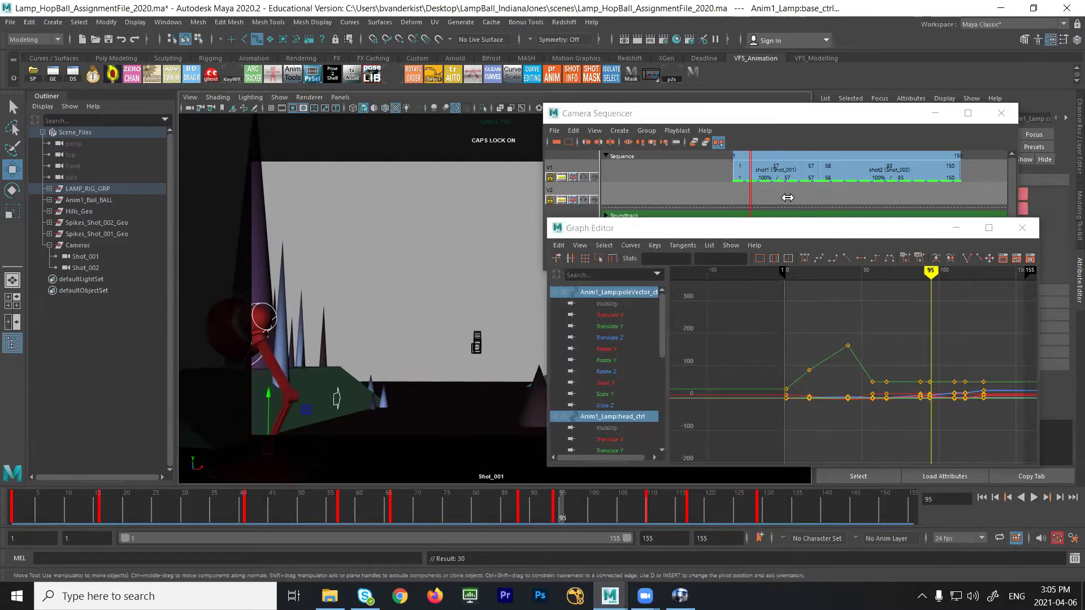
- Show Shot_002 at frame 77 and raise the lamp's controls off the ground as the mid-air pose, checking it in playback
left_click(787, 197)
left_click_drag(826, 234, 850, 250)
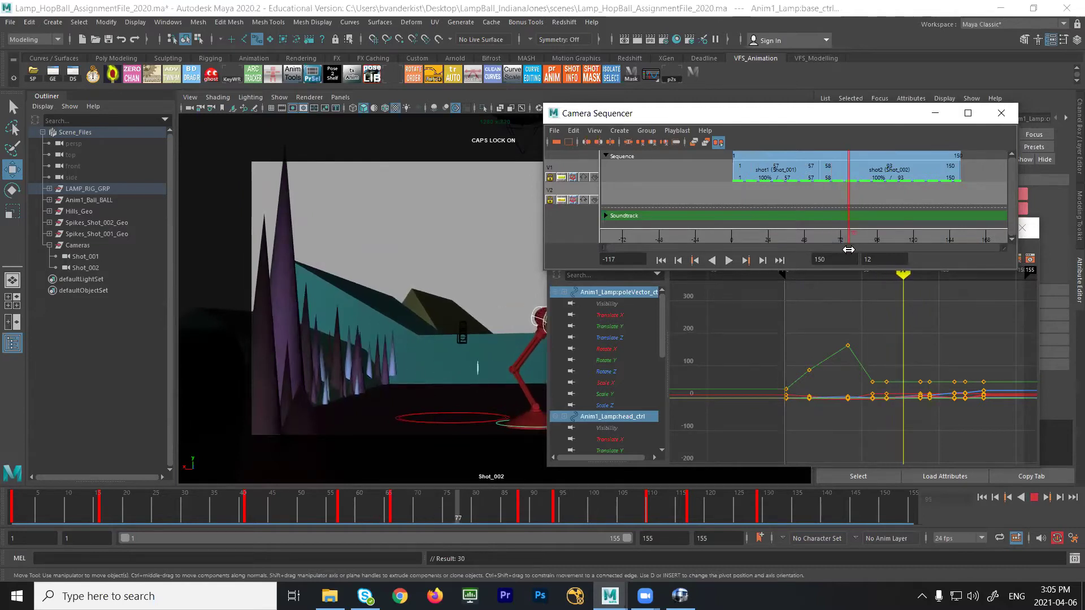
left_click(392, 515)
left_click_drag(518, 513, 459, 520)
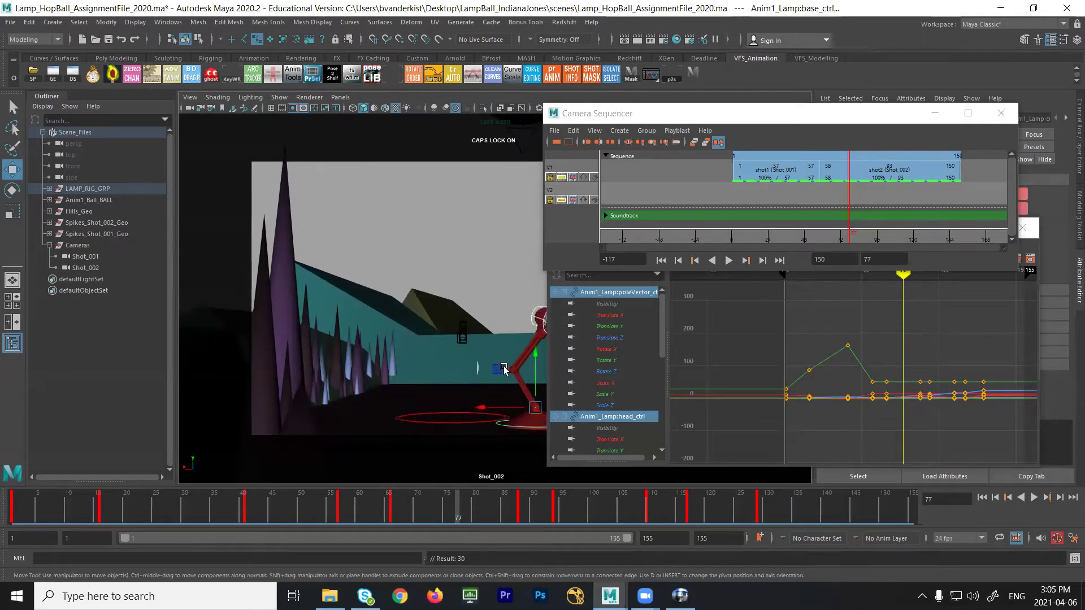
left_click_drag(629, 116, 757, 225)
left_click_drag(551, 351, 534, 230)
left_click_drag(436, 515, 459, 539)
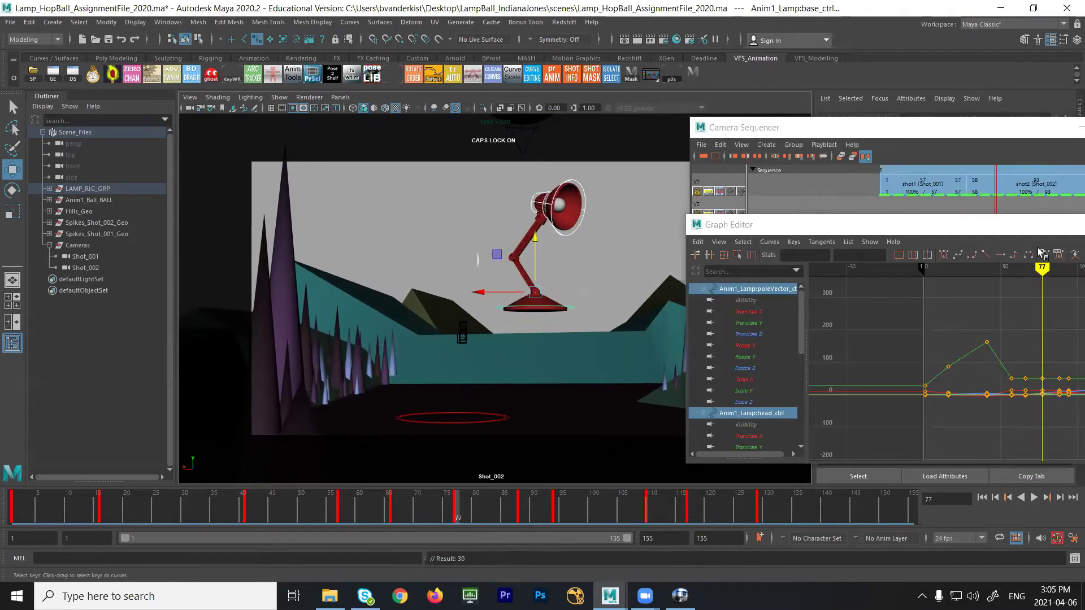
key("a")
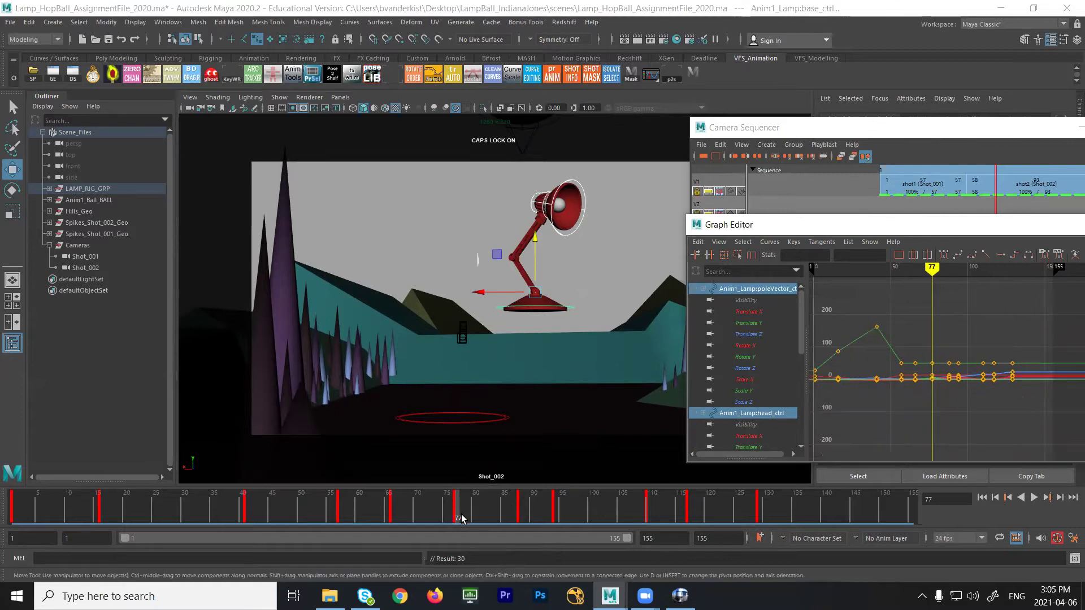
key("alt+v")
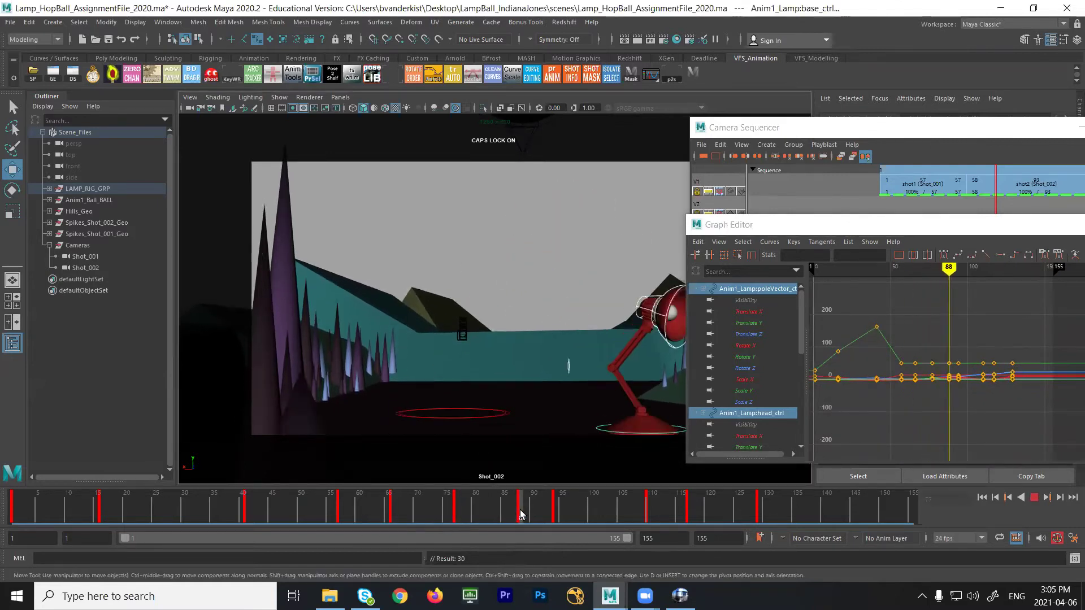
- Raise the lamp's controls into a mid-air pose at frame 102 and play the hop
left_click(604, 525)
left_click_drag(546, 369, 563, 249)
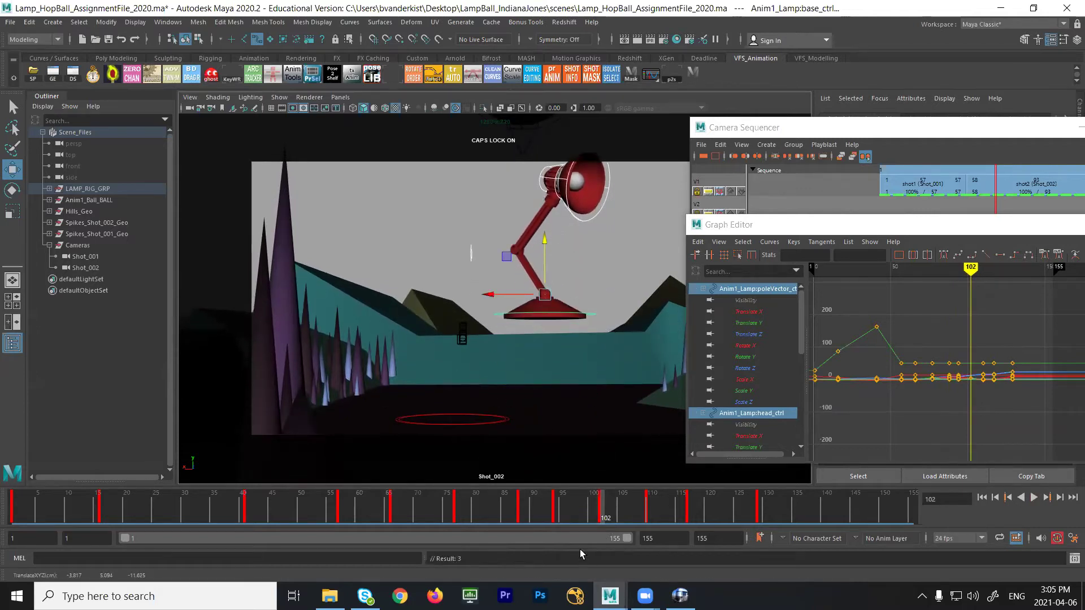
key("alt+v")
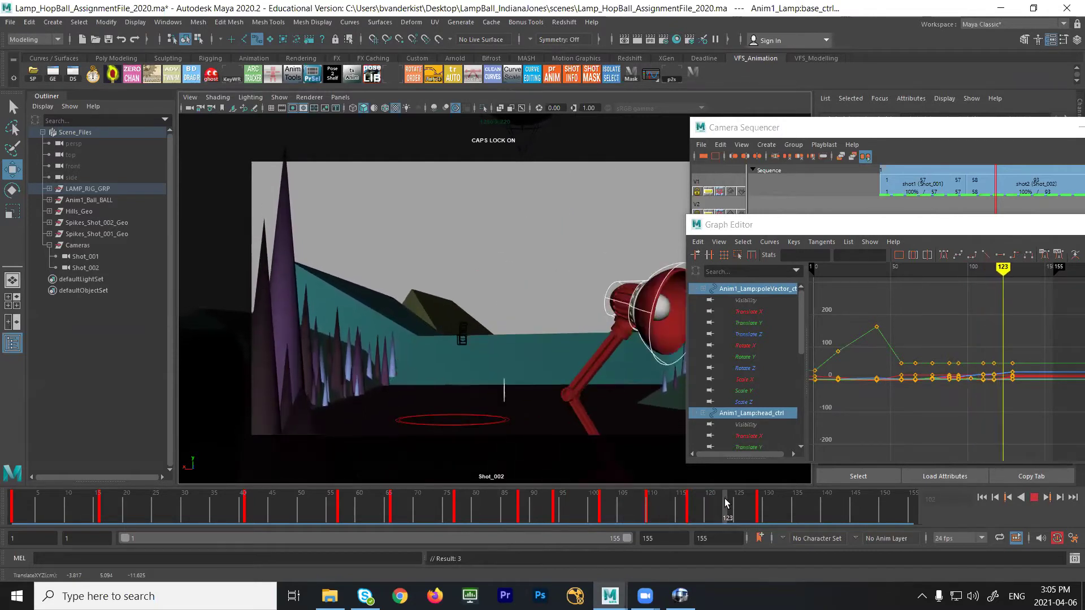
- Raise the lamp's controls into a mid-air pose at frame 123 and play the animation
left_click_drag(724, 498, 724, 498)
left_click_drag(829, 229, 927, 230)
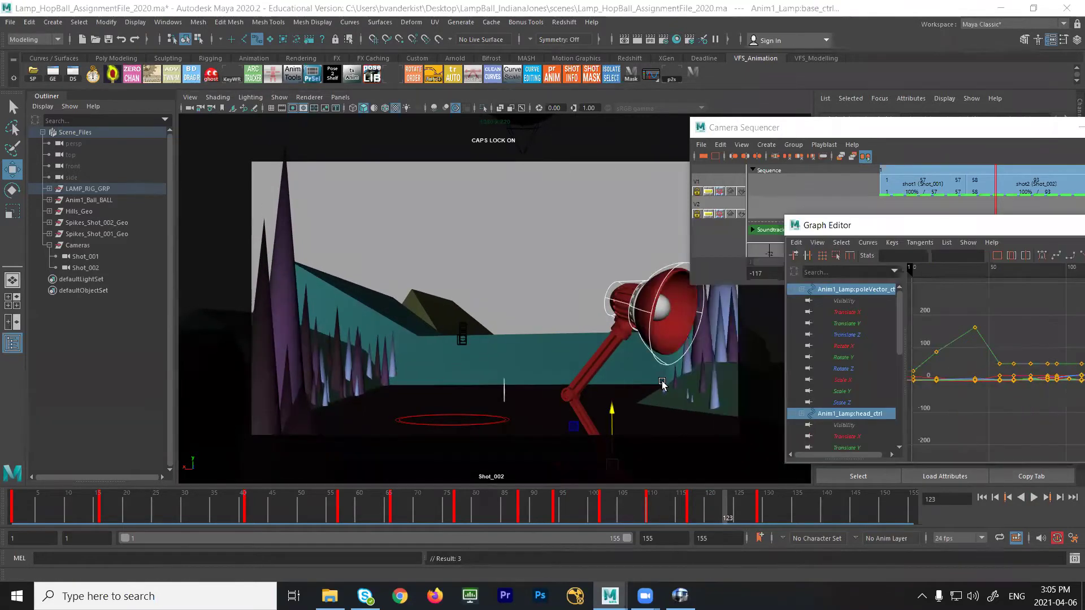
key("alt+v")
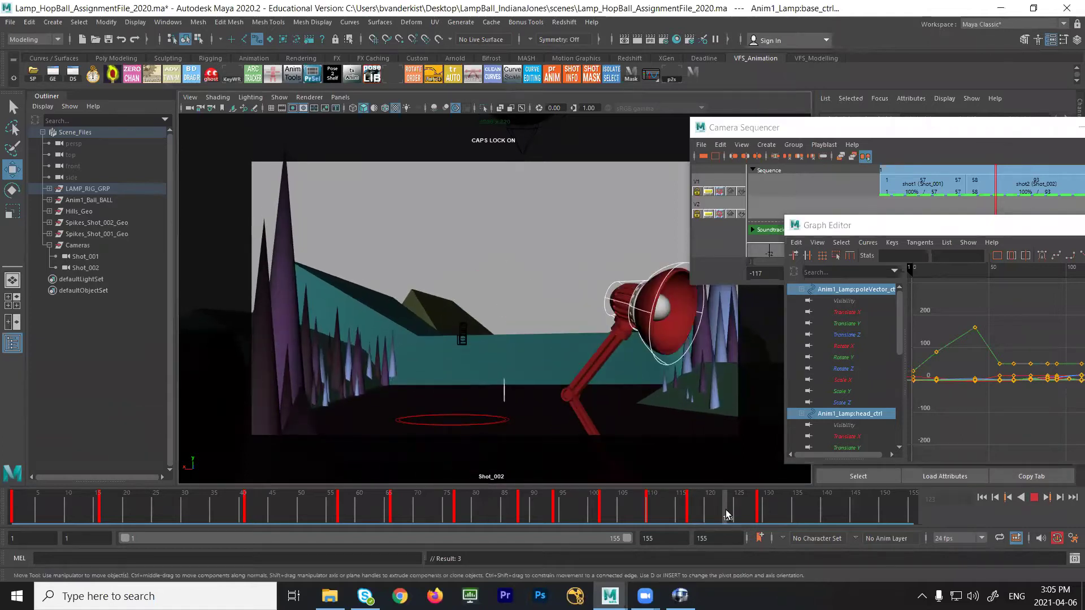
key("alt+v")
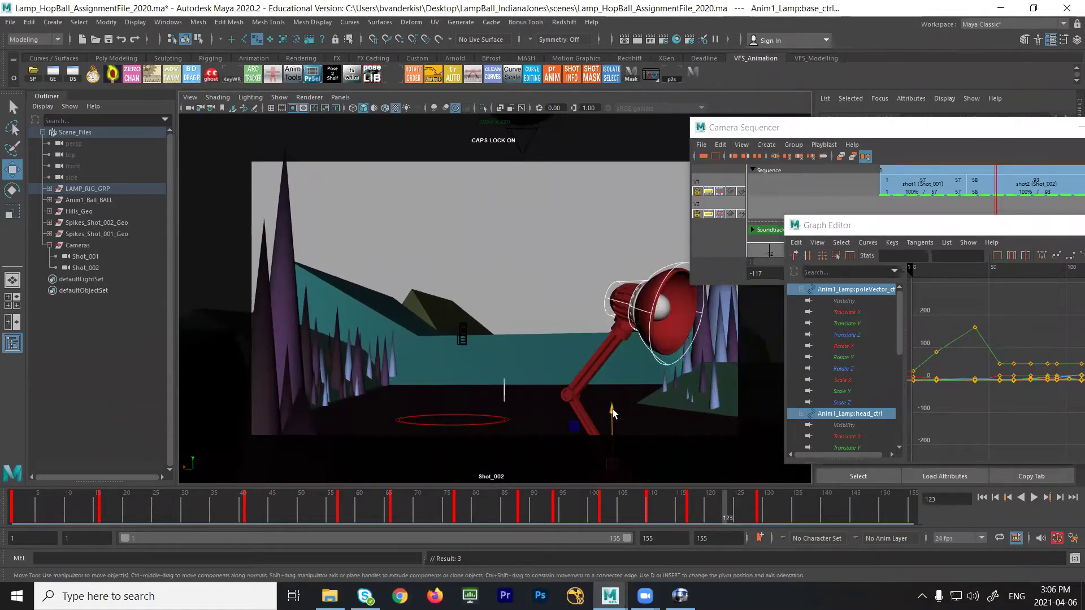
key("alt+v")
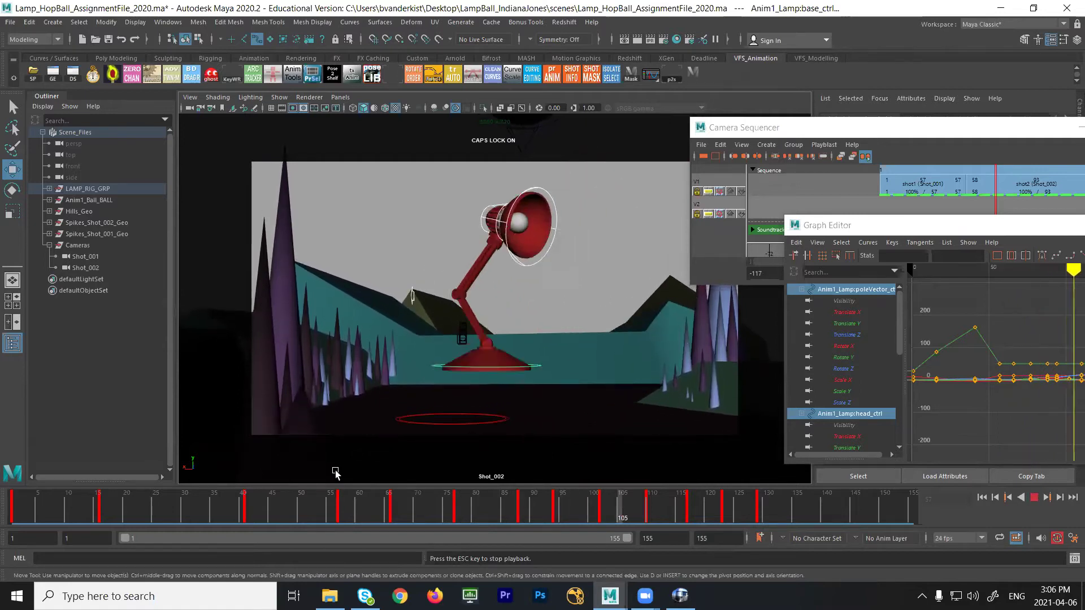
- Play and scrub the Shot_002 hops, and set the lamp's animation curves to stepped tangents
left_click(337, 511)
key("alt+v")
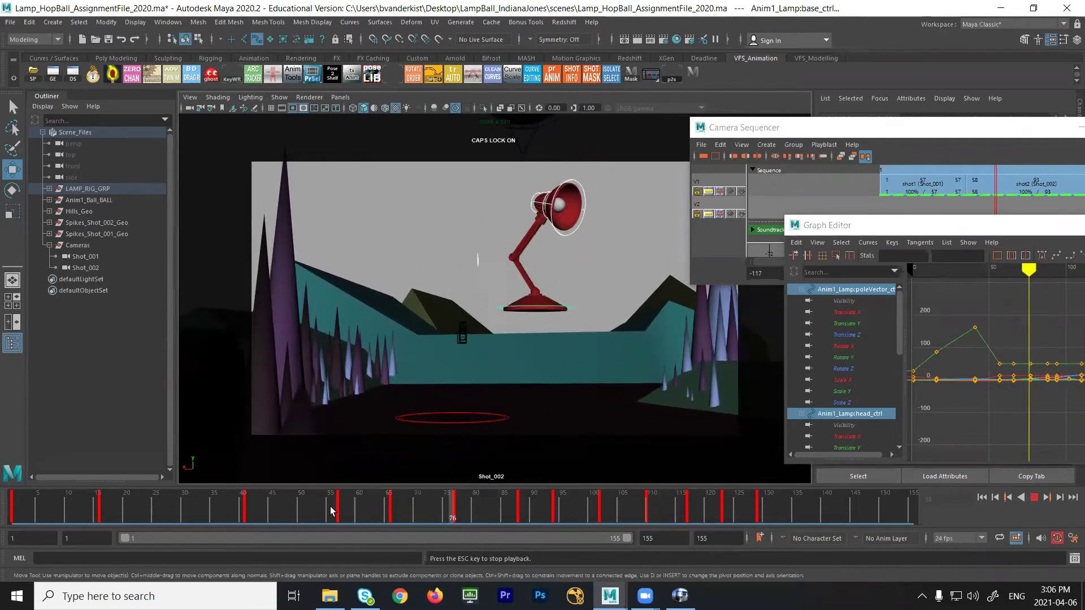
left_click_drag(337, 511, 346, 515)
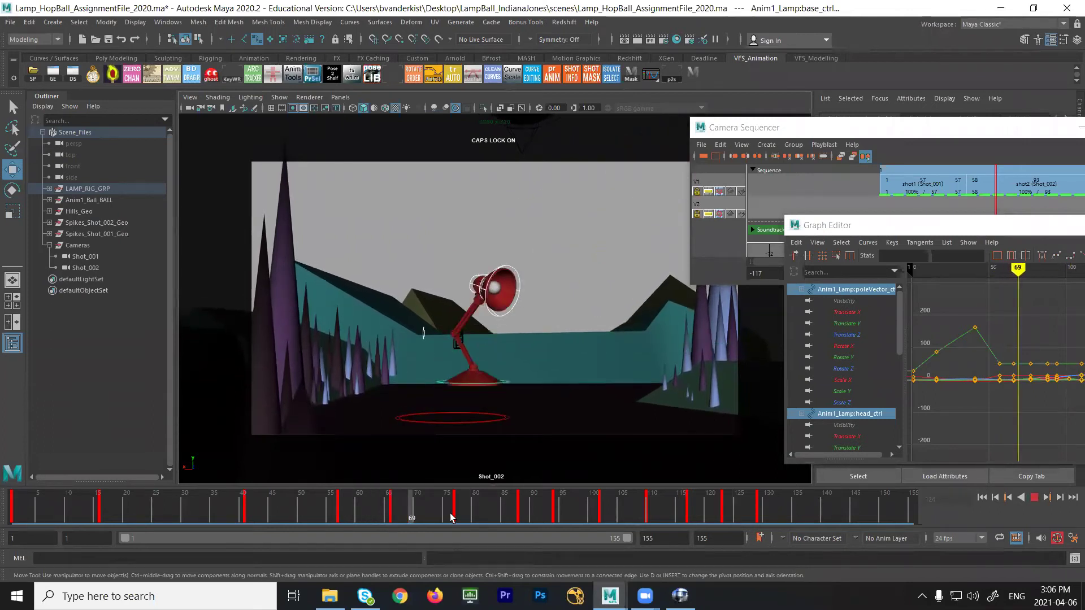
left_click_drag(615, 543, 463, 524)
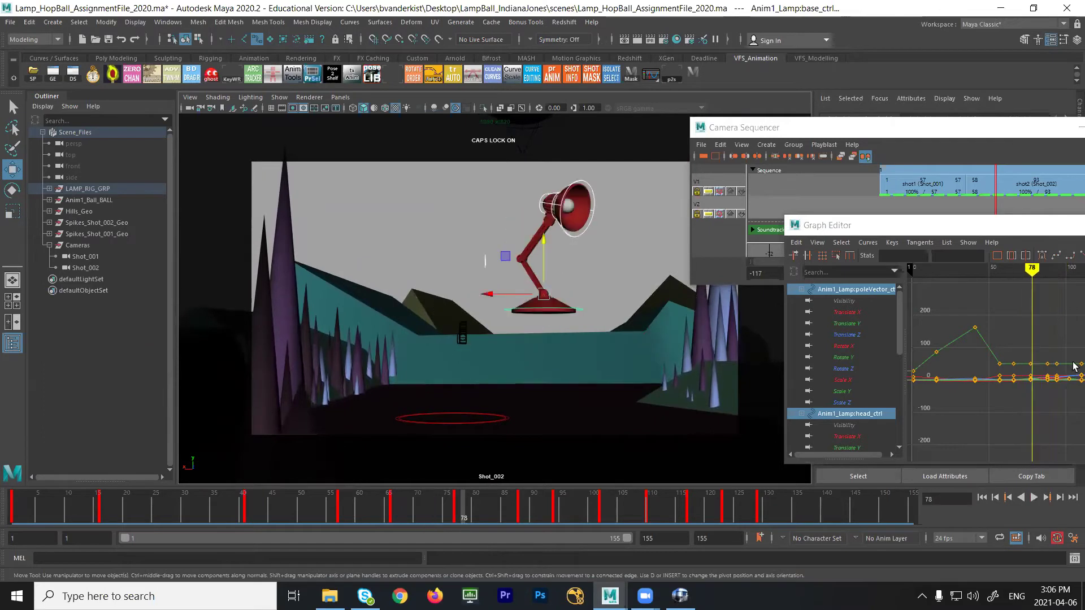
left_click(1012, 226)
left_click_drag(1013, 227, 916, 231)
left_click(1015, 259)
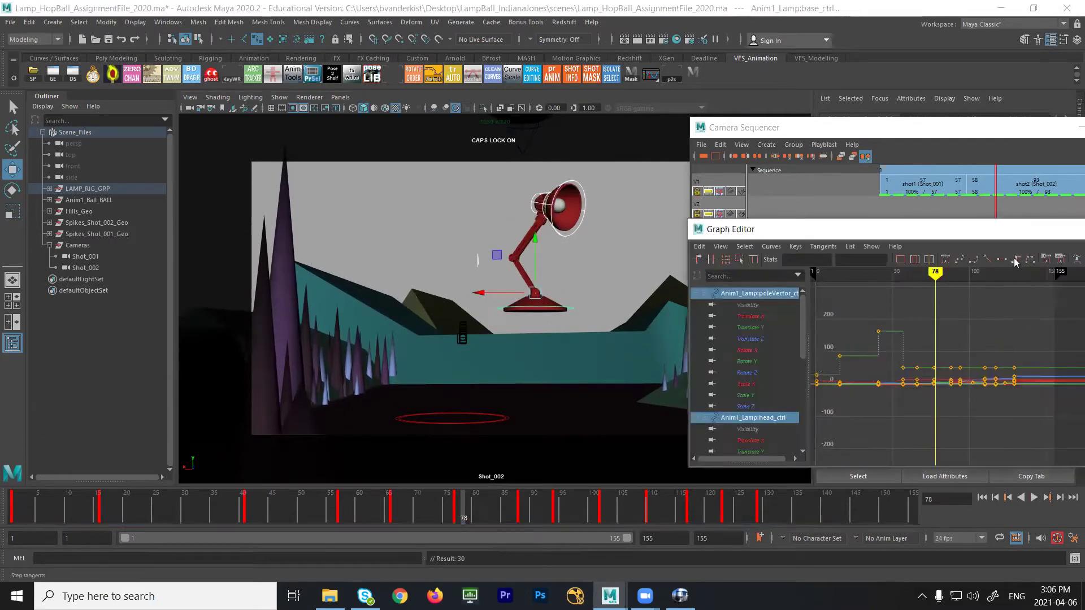
- Play and scrub the stepped animation in Shot_002 to check the lamp's poses, especially the mid-air pose at frame 102
left_click_drag(314, 491, 199, 502)
key("alt+v")
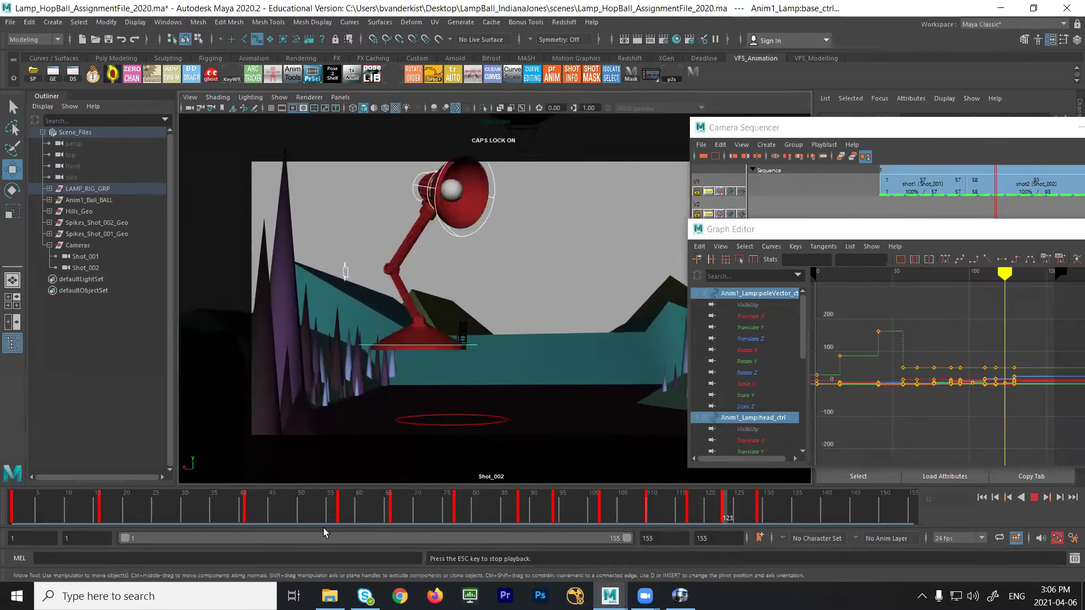
key("Escape")
left_click_drag(826, 229, 970, 222)
key("alt+v")
left_click_drag(652, 506, 376, 543)
left_click_drag(461, 526, 600, 515)
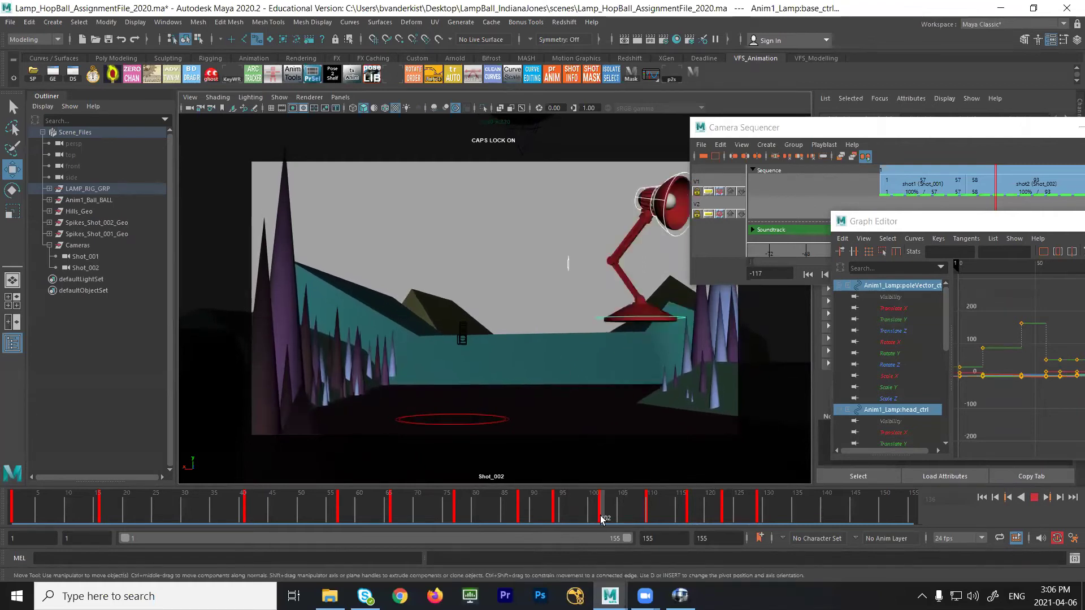
left_click(974, 227)
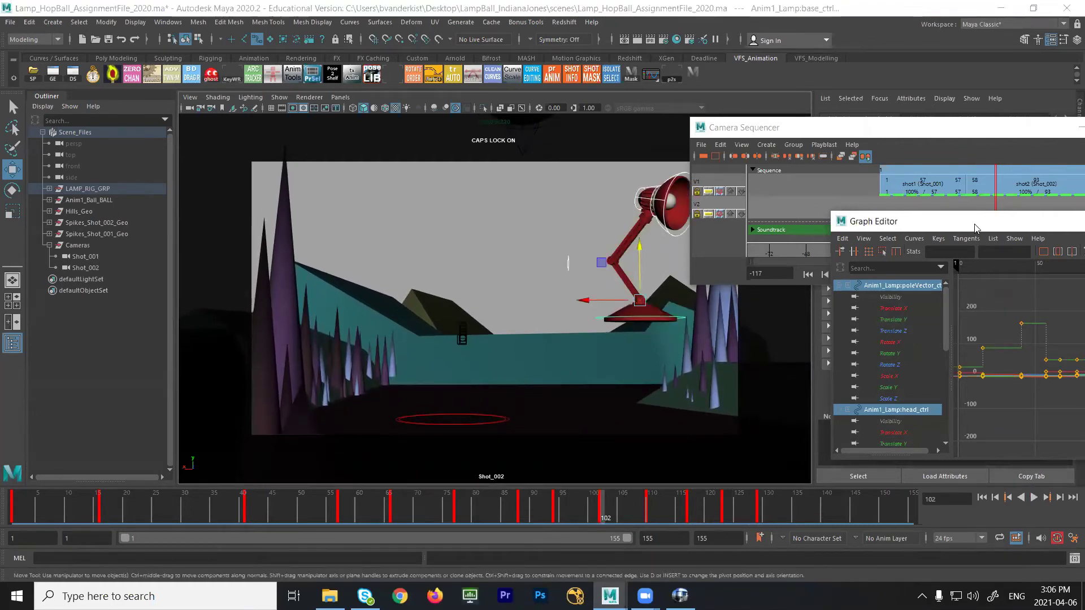
- Inspect the keys around frame 102 in the Graph Editor and set the lamp curves' tangents to linear
left_click_drag(404, 220, 363, 191)
right_click_drag(517, 311, 548, 324, "alt")
middle_click_drag(507, 331, 603, 327, "alt")
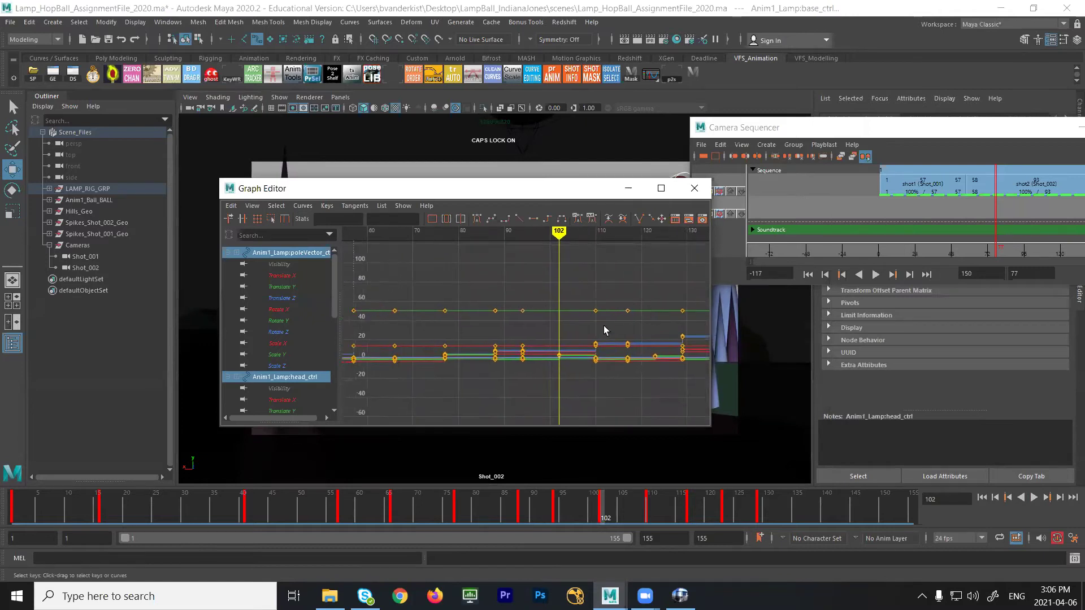
right_click_drag(603, 326, 601, 364, "alt")
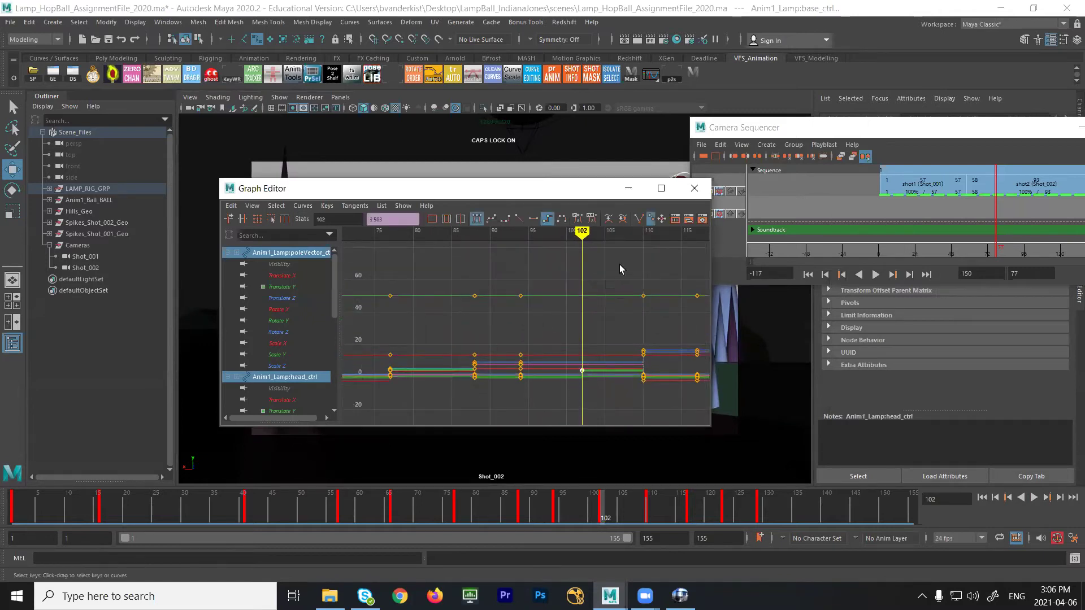
left_click(531, 221)
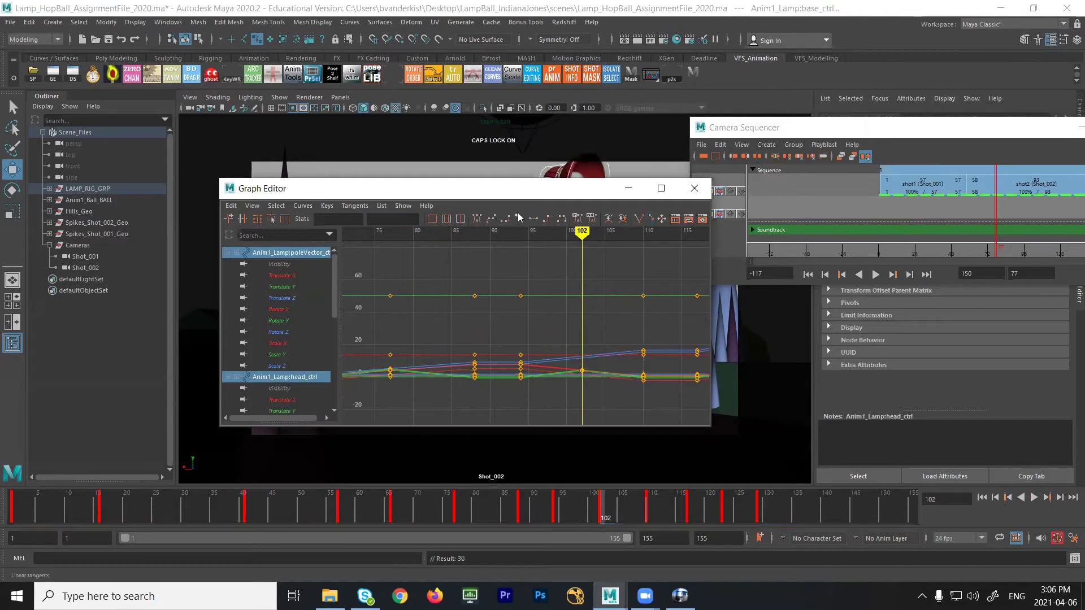
- Uncover the lamp at frame 102 and key every channel of its controls on that frame
left_click_drag(538, 196, 932, 206)
mouse_move(596, 509)
left_mouse_down()
mouse_move(559, 514)
mouse_move(603, 520)
left_mouse_up()
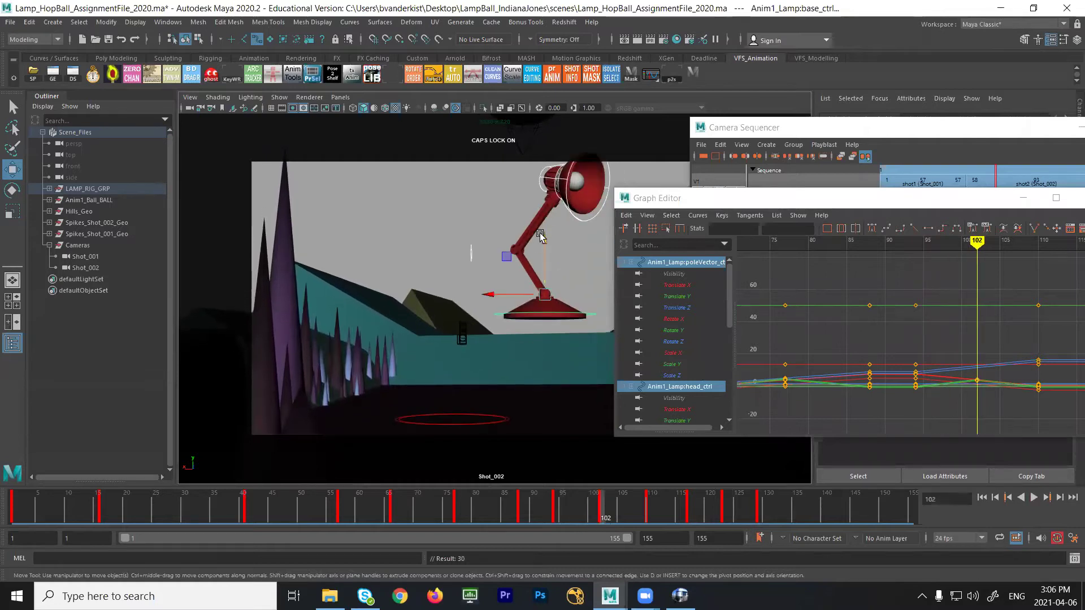
left_click(626, 320)
key("s")
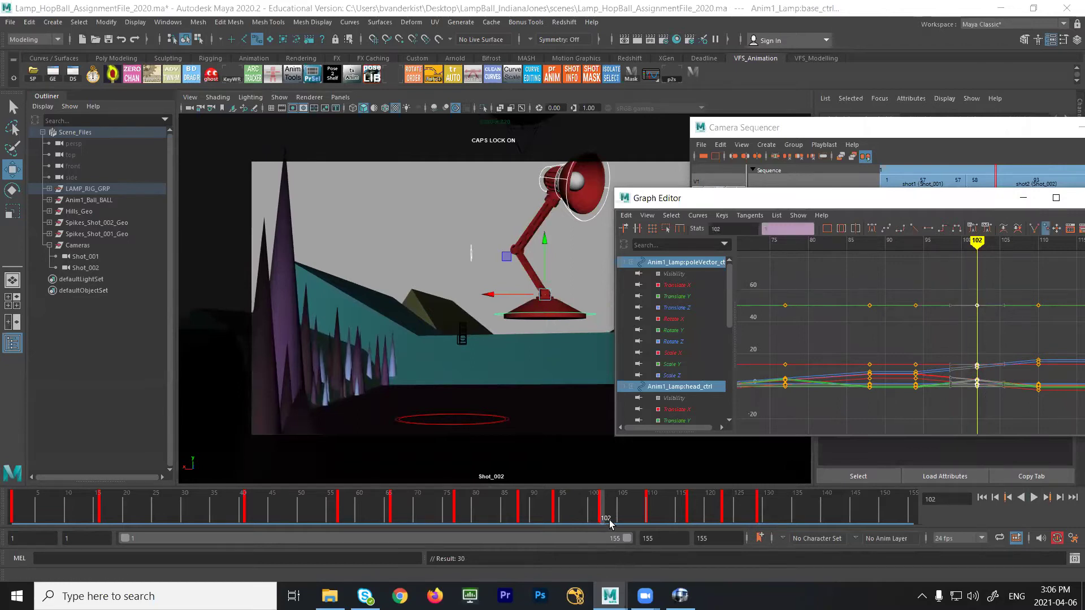
- Check the poses at frames 110 and 117, and key every channel of the lamp controls at frame 123
left_click(651, 522)
middle_click_drag(985, 342, 772, 319, "alt")
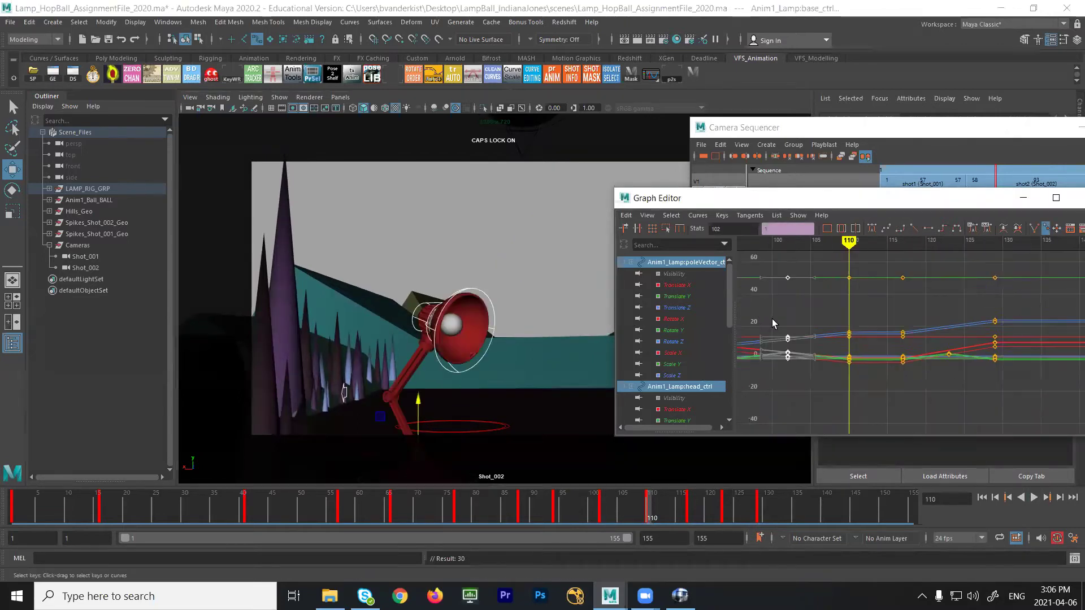
left_click(689, 514)
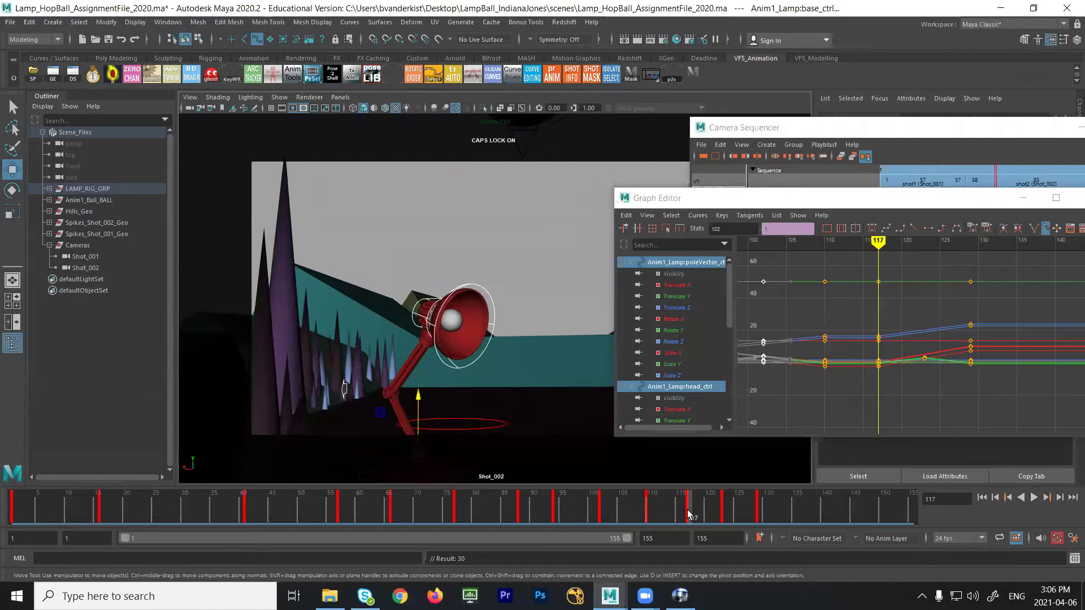
left_click(725, 517)
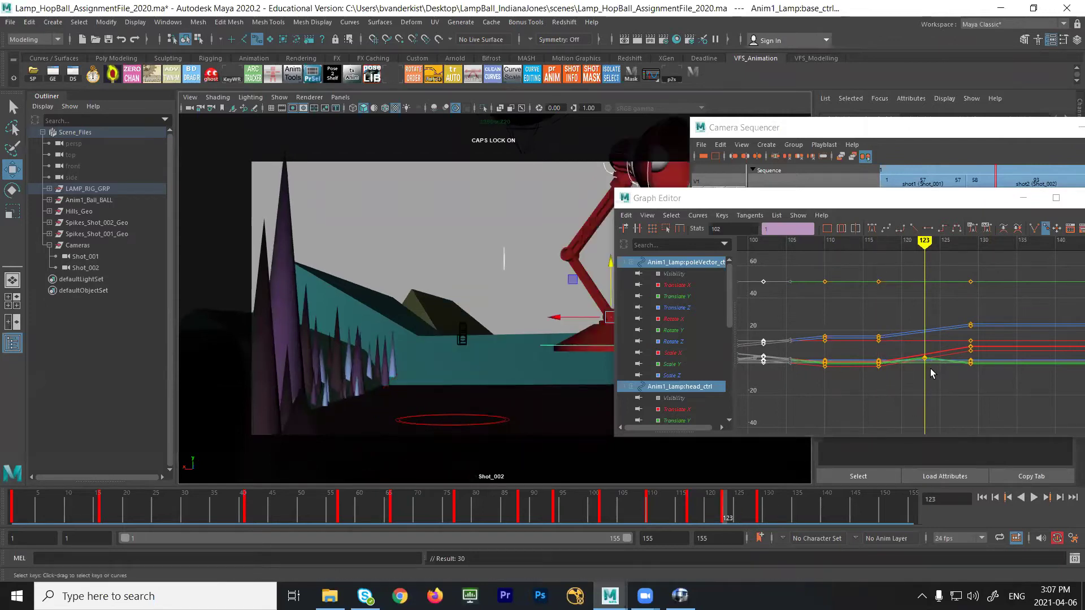
key("s")
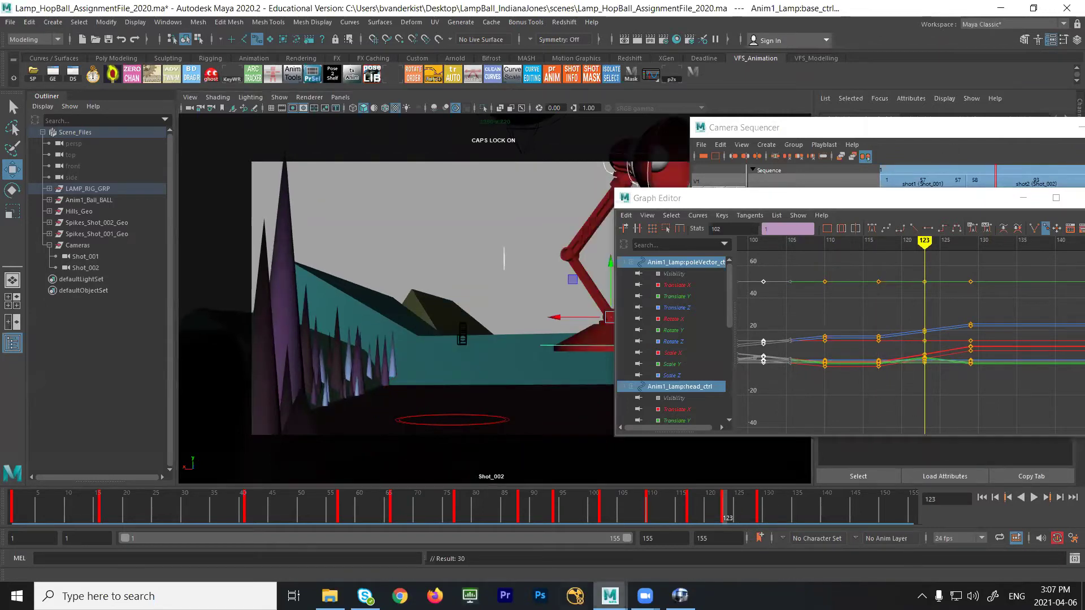
- Check frame 129, switch all the lamp's curves back to stepped tangents, and minimize the Graph Editor
left_click_drag(715, 518, 760, 523)
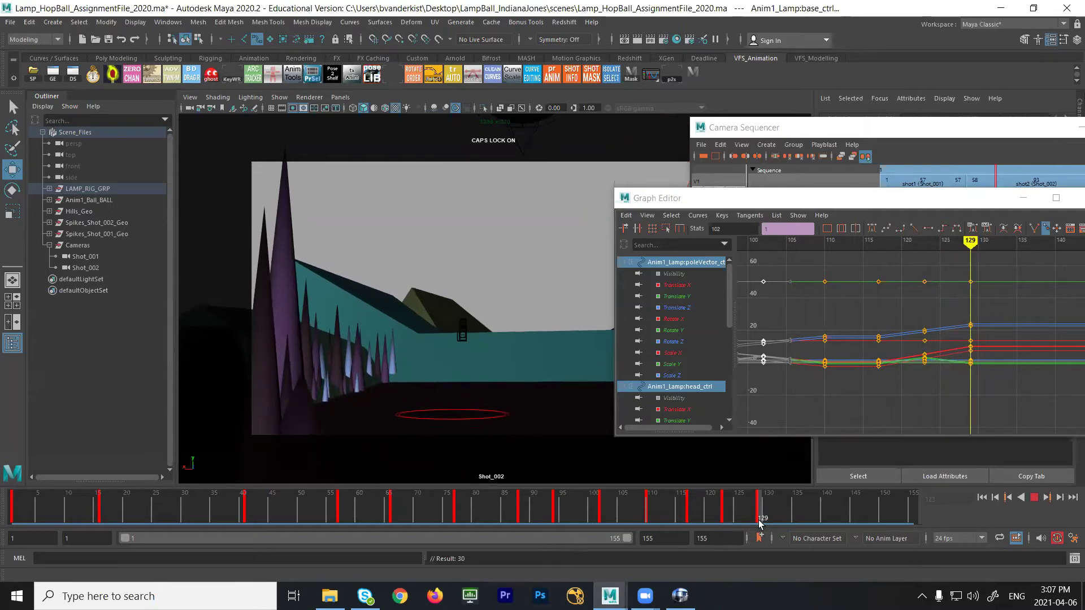
left_click(926, 423)
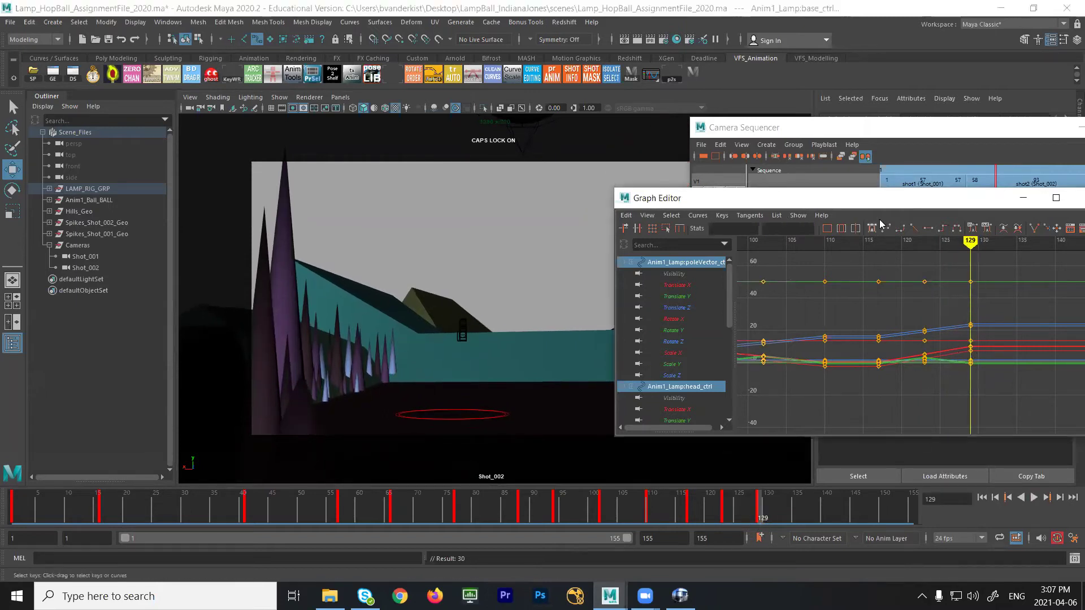
left_click(945, 231)
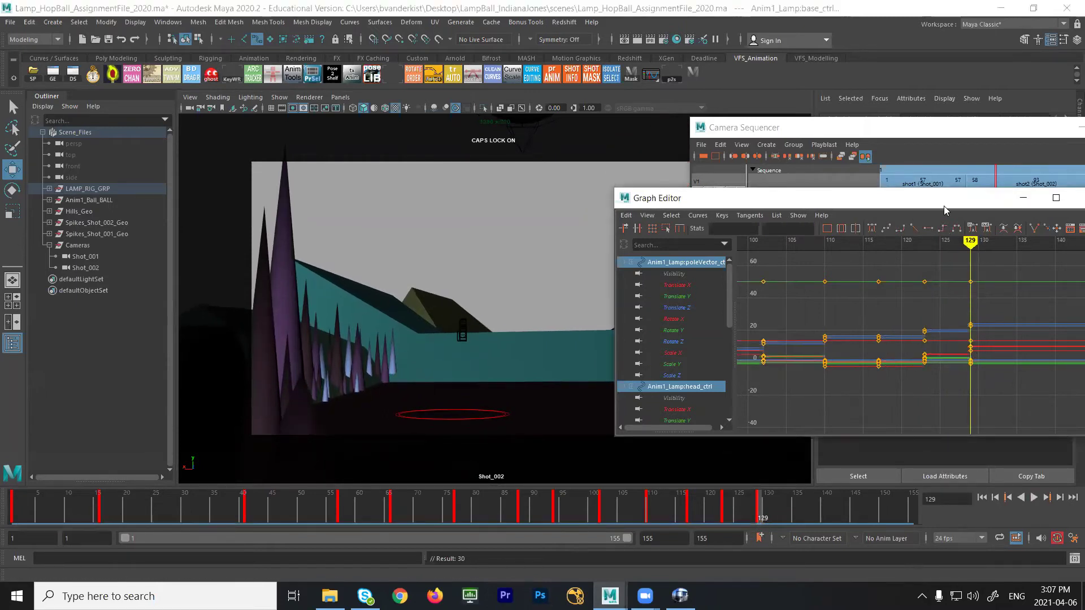
left_click(1022, 198)
- Play the stepped animation through both shots in the Camera Sequencer to review the lamp's poses and timing
key("alt+v")
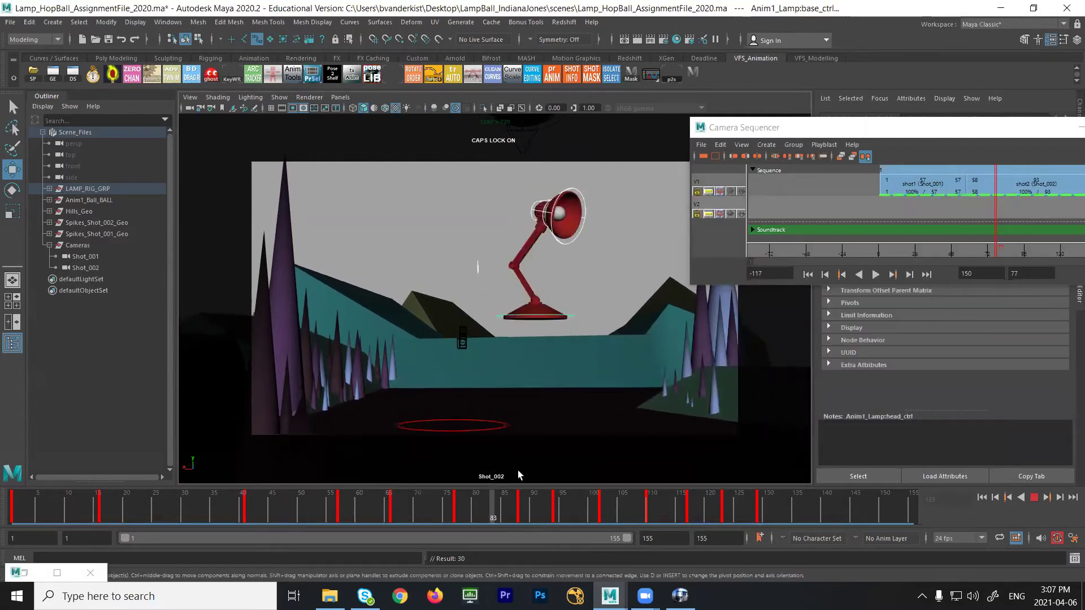
key("alt+v")
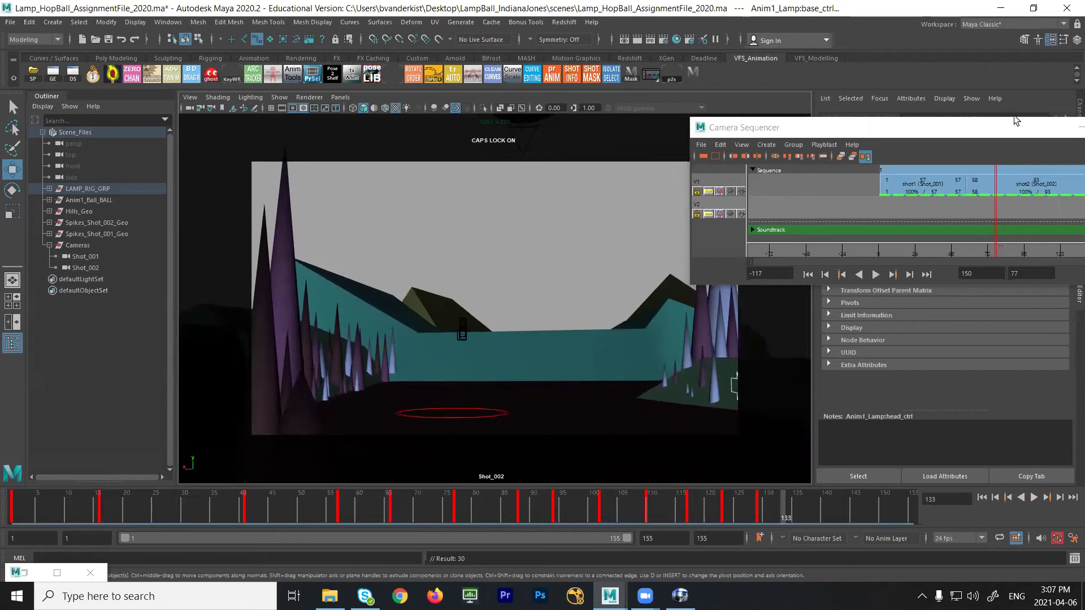
left_click_drag(975, 128, 744, 117)
left_click_drag(742, 228, 604, 202)
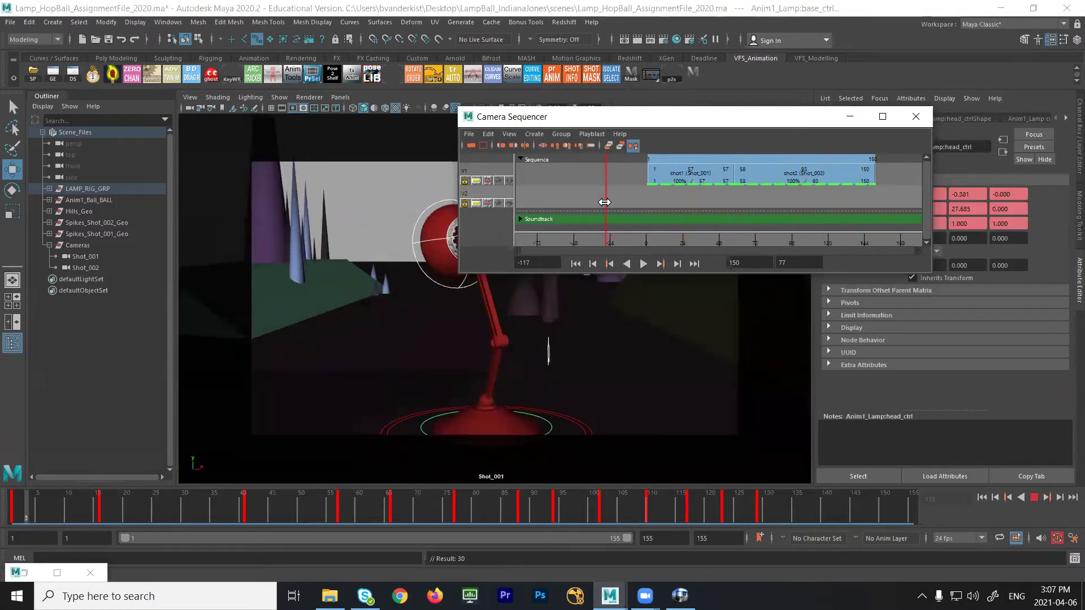
key("alt+v")
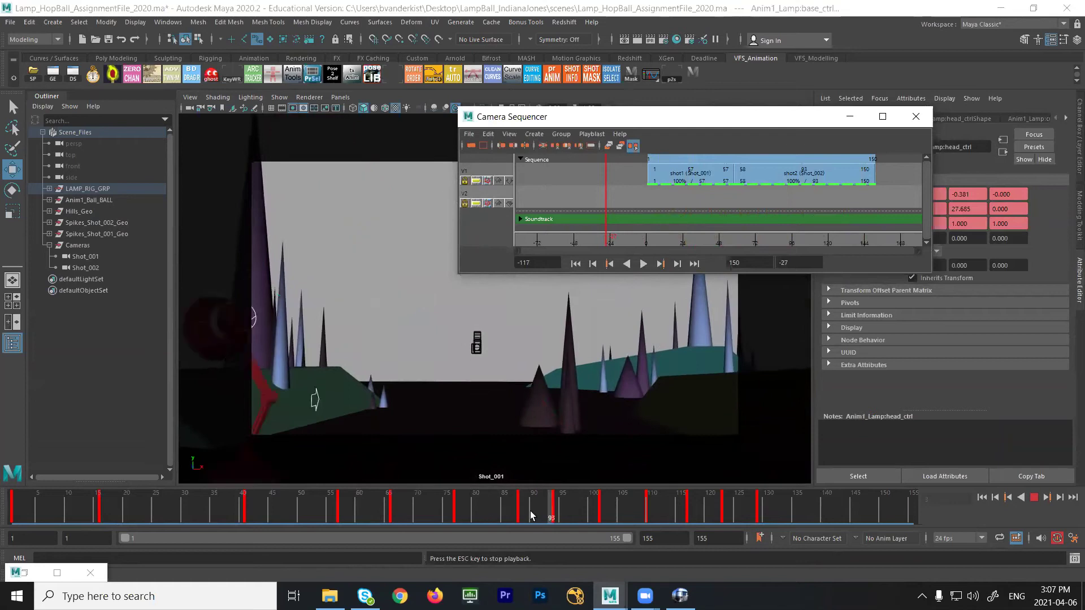
left_click(643, 264)
left_click(643, 263)
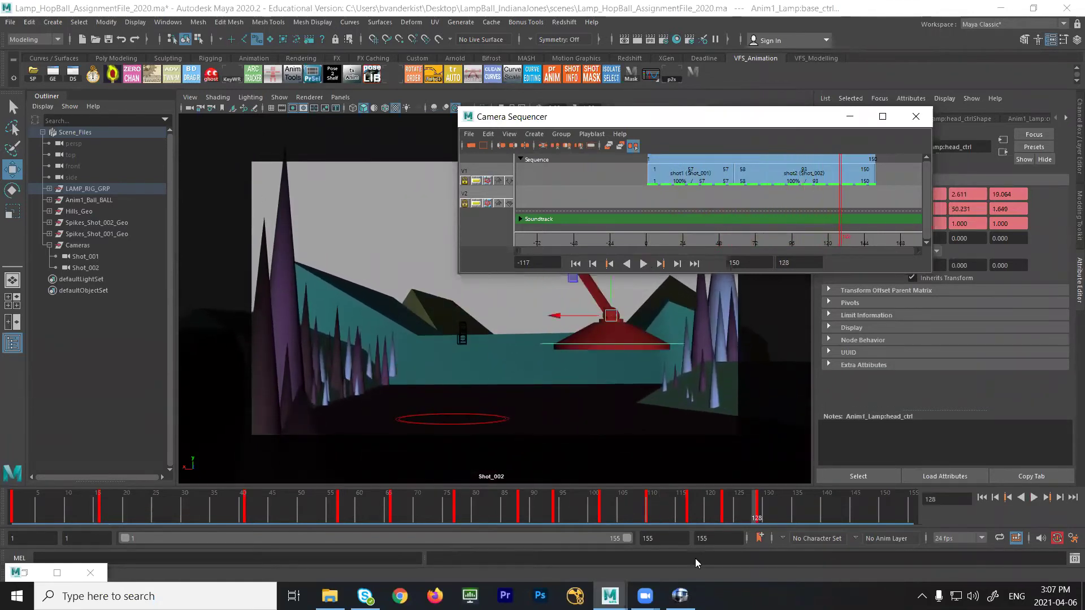
- Switch to the RV player and scrub the Shot_002 example movie to frame 20
left_click(680, 596)
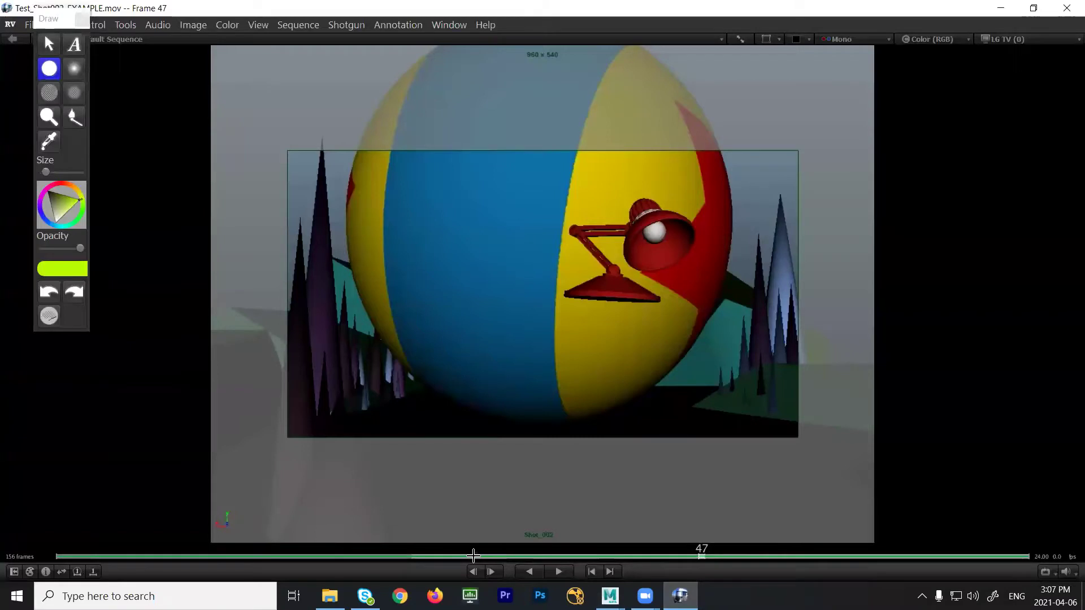
left_click(454, 557)
mouse_move(453, 556)
left_mouse_down()
mouse_move(433, 557)
mouse_move(566, 537)
mouse_move(557, 537)
left_mouse_up()
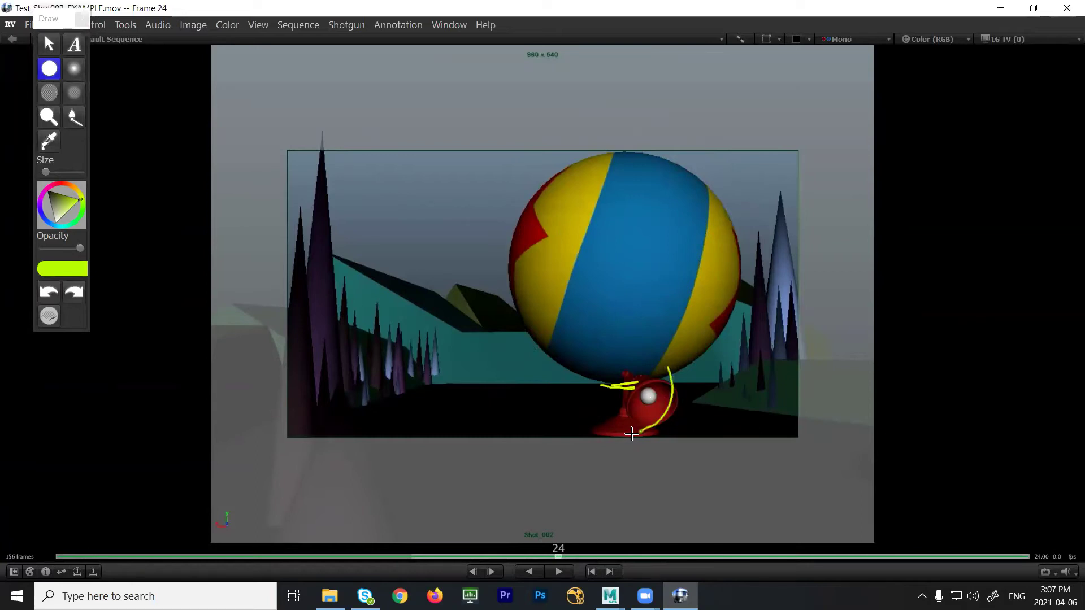
left_click_drag(562, 556, 532, 546)
- Annotate frame 20 with the handwritten words "DRAG" and "overlap", and circle the lamp's base
mouse_move(635, 253)
left_mouse_down()
mouse_move(642, 279)
mouse_move(695, 249)
left_mouse_up()
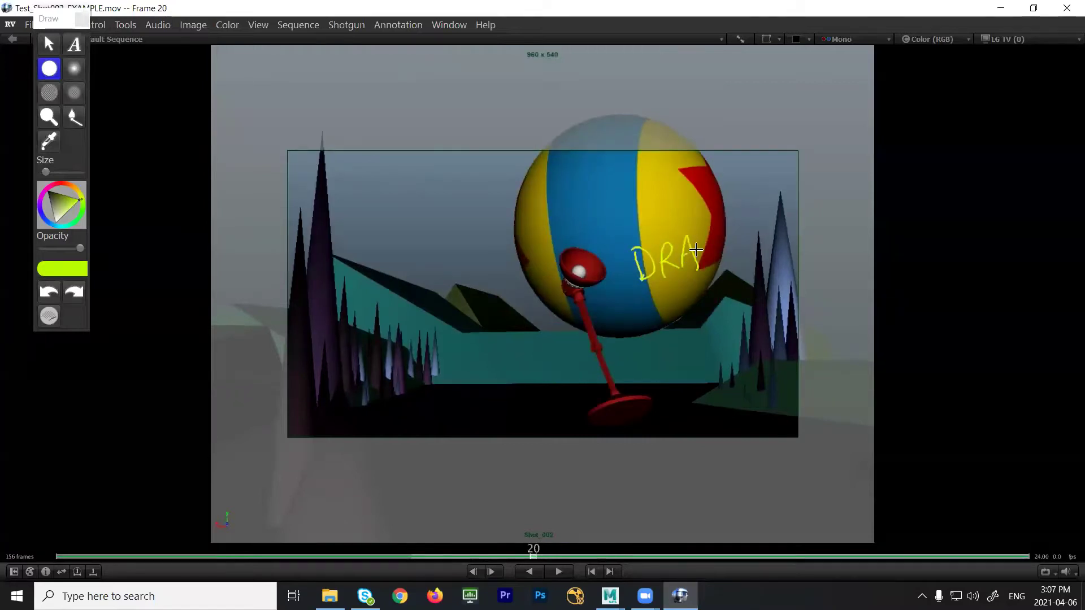
mouse_move(676, 334)
left_mouse_down()
mouse_move(737, 300)
mouse_move(755, 308)
left_mouse_up()
mouse_move(641, 382)
left_mouse_down()
mouse_move(642, 406)
mouse_move(624, 388)
left_mouse_up()
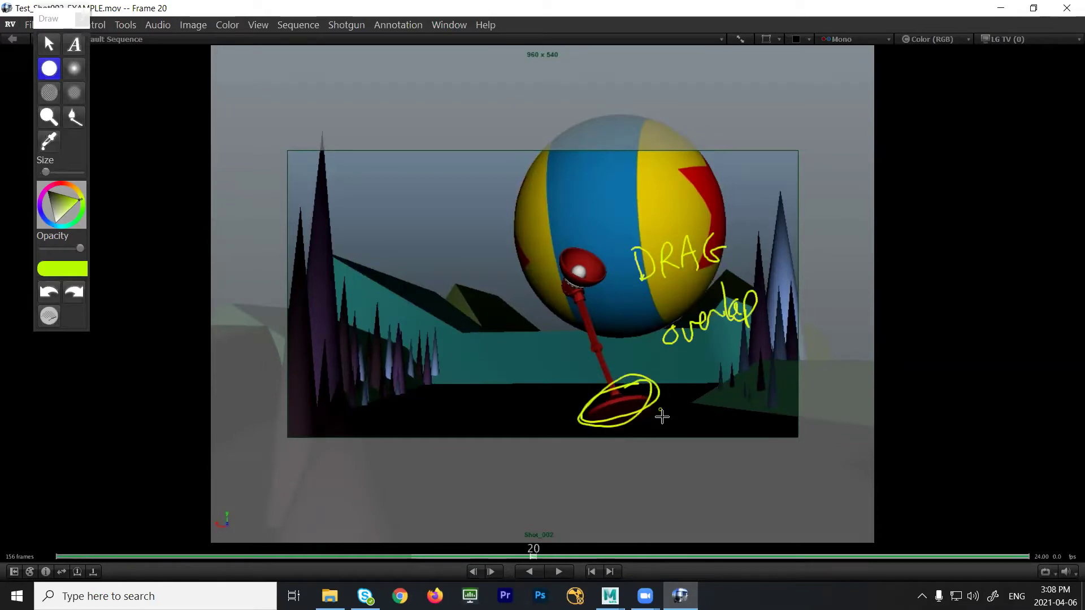
- Step back and forth through frames 20 to 26 to examine how the lamp's base, arms and head move through the landing
key("Right")
key("Right")
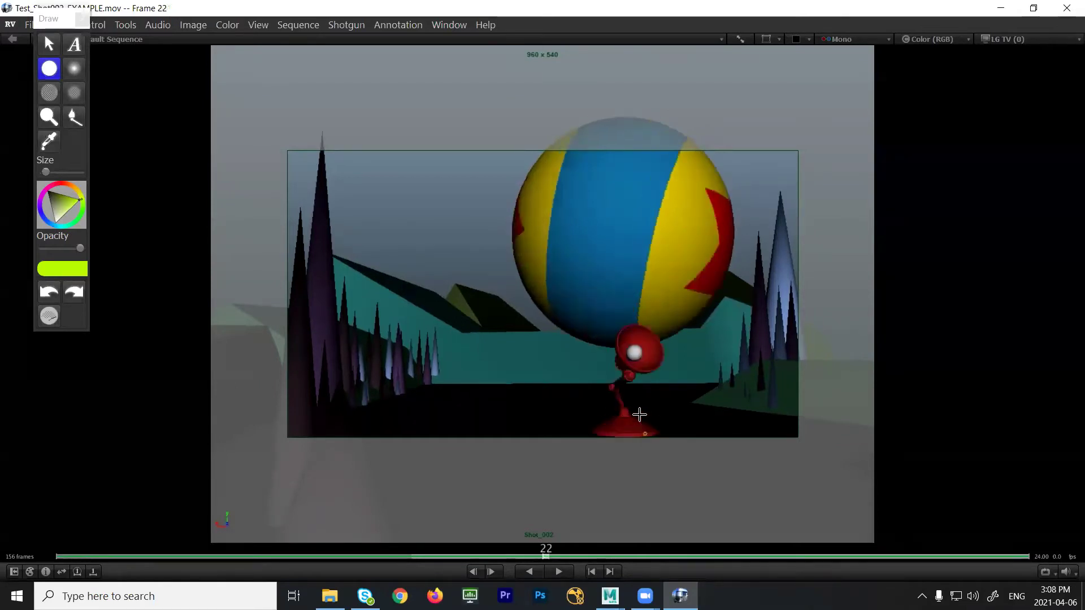
key("Right")
key("Right")
key("Left")
key("Left")
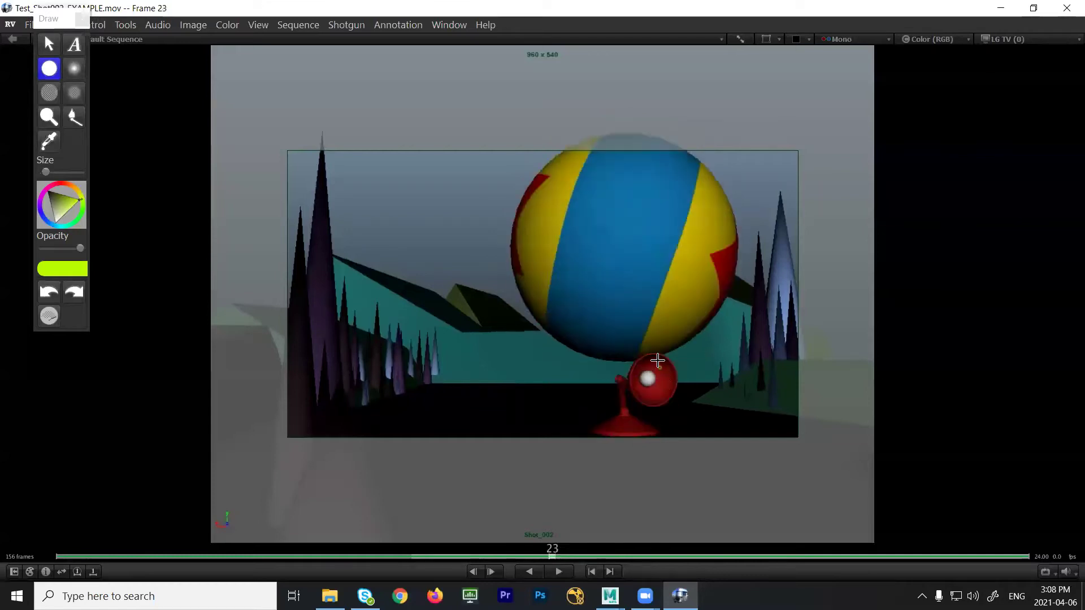
key("Right")
key("Right")
key("Right")
key("Right")
key("Right")
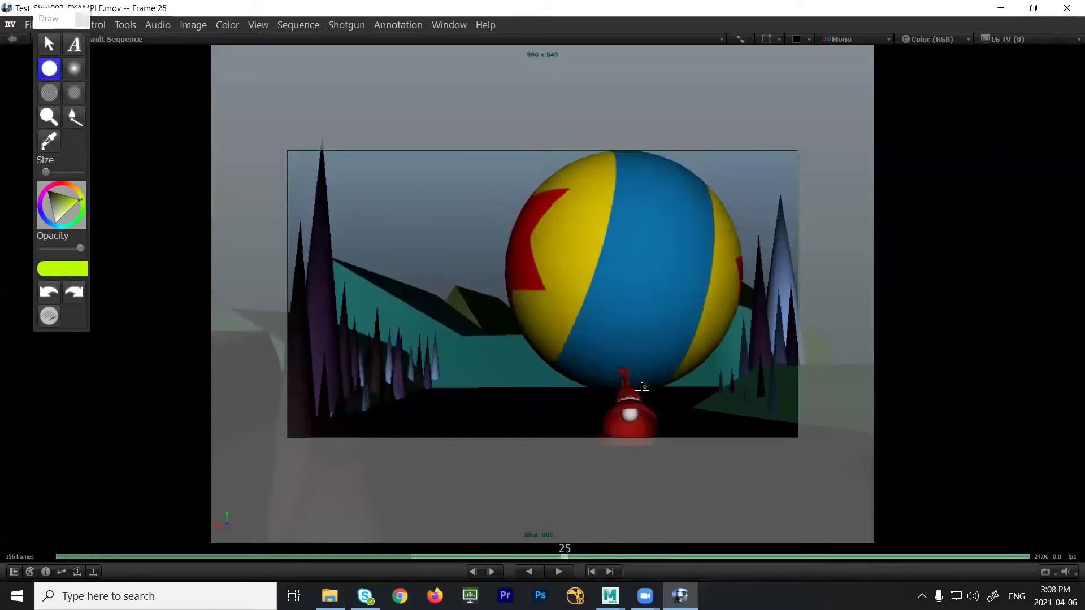
key("Right")
key("Left")
key("Left")
key("Left")
key("Left")
key("Left")
key("Left")
key("Right")
key("Right")
key("Right")
key("Right")
key("Right")
key("Right")
key("Left")
key("Left")
key("Left")
key("Left")
key("Left")
key("Left")
key("Left")
key("Left")
key("Left")
key("Left")
key("Right")
key("Right")
- Mark the lamp's head on frame 20 and circle the whole lamp on frame 23
key("Right")
key("Left")
key("Left")
key("Right")
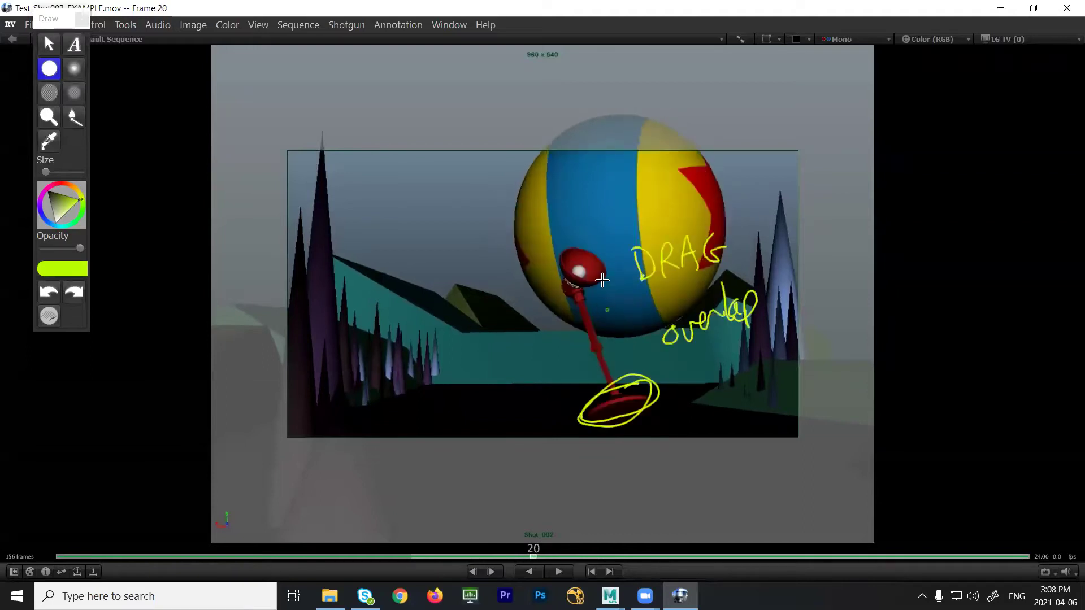
left_click_drag(548, 251, 593, 299)
key("Right")
key("Right")
key("Right")
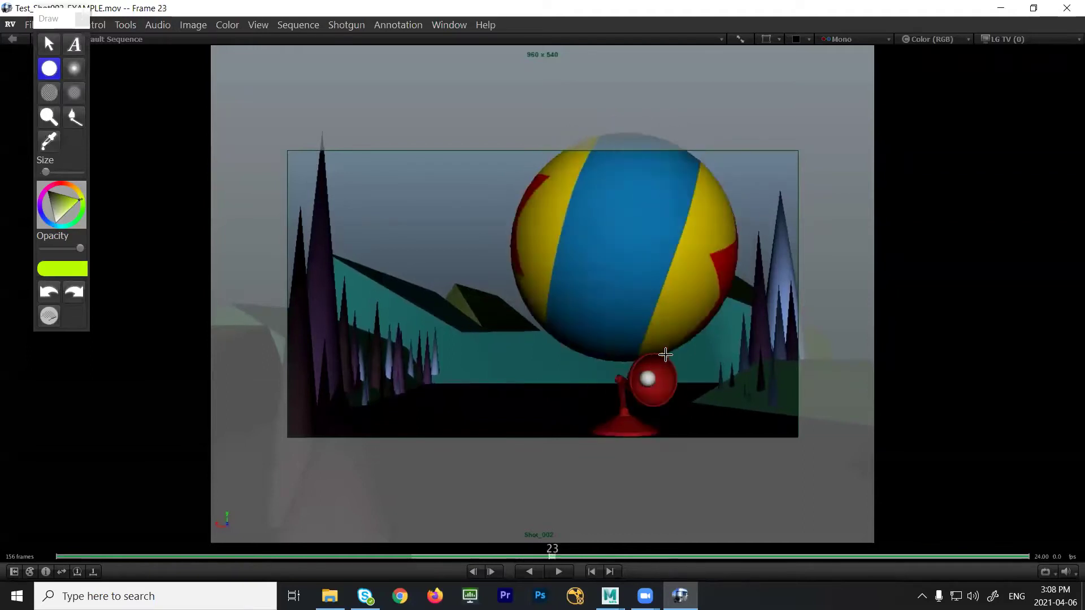
left_click_drag(605, 441, 575, 380)
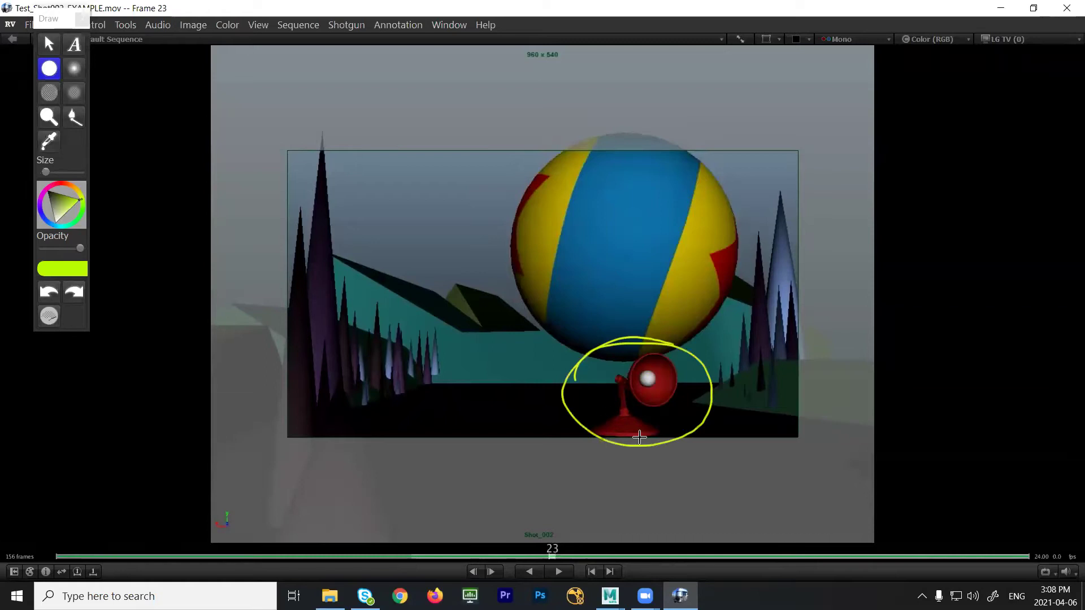
- Circle the lamp's take-off pose on frame 28 and mark its mid-air pose a few frames further on
key("Right")
key("Right")
key("Right")
key("Right")
key("Right")
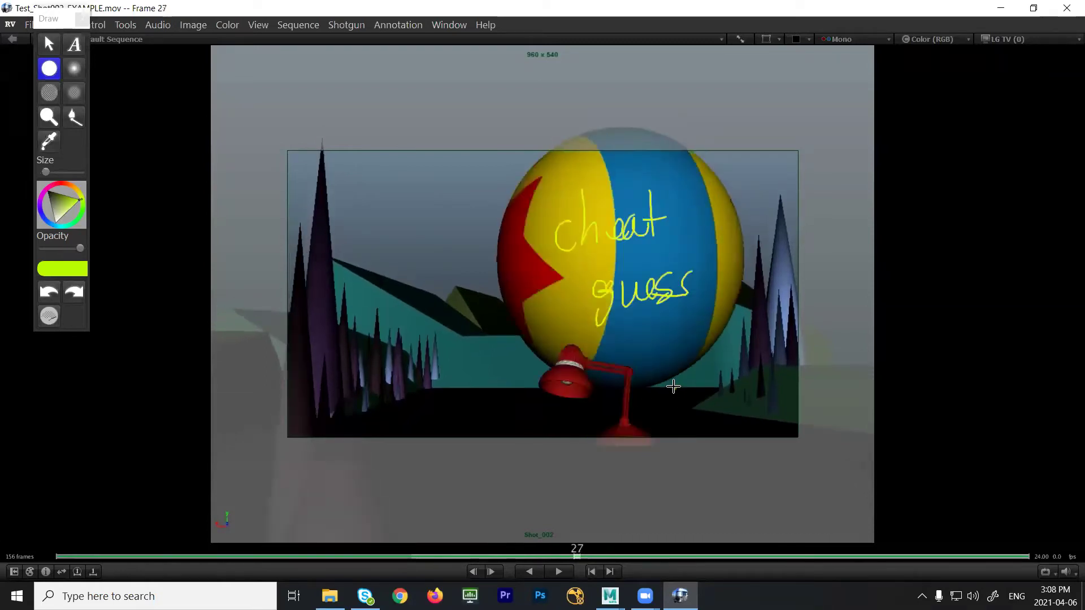
left_click_drag(544, 409, 537, 303)
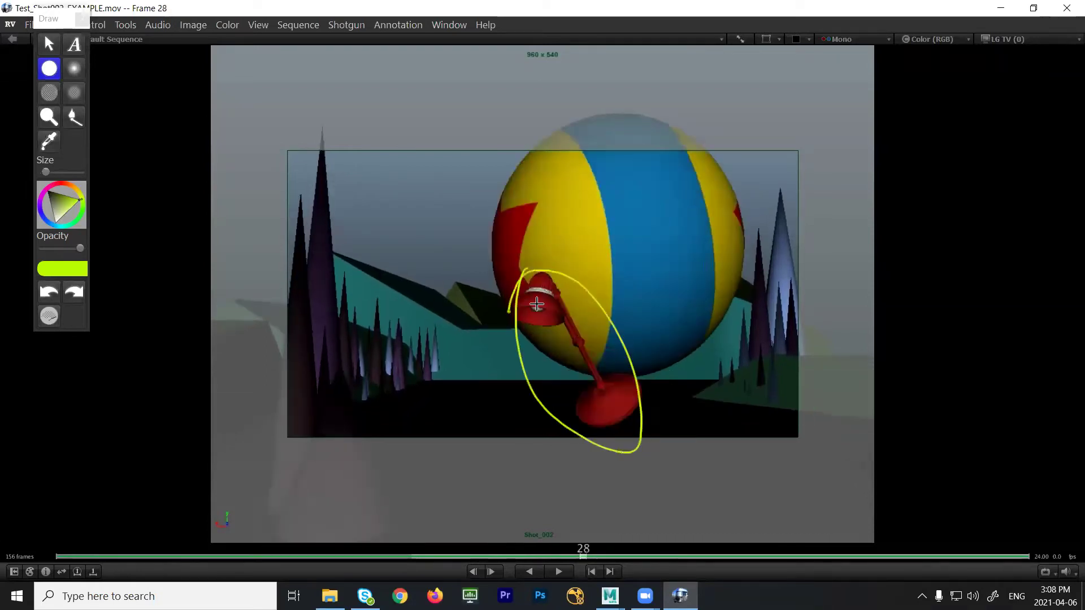
key("Right")
key("Right")
key("Right")
- Mark the lamp's touchdown pose on frame 36 and its crouched pose a few frames further on
key("Right")
mouse_move(505, 186)
left_mouse_down()
mouse_move(471, 180)
mouse_move(434, 218)
left_mouse_up()
key("Right")
key("Right")
key("Right")
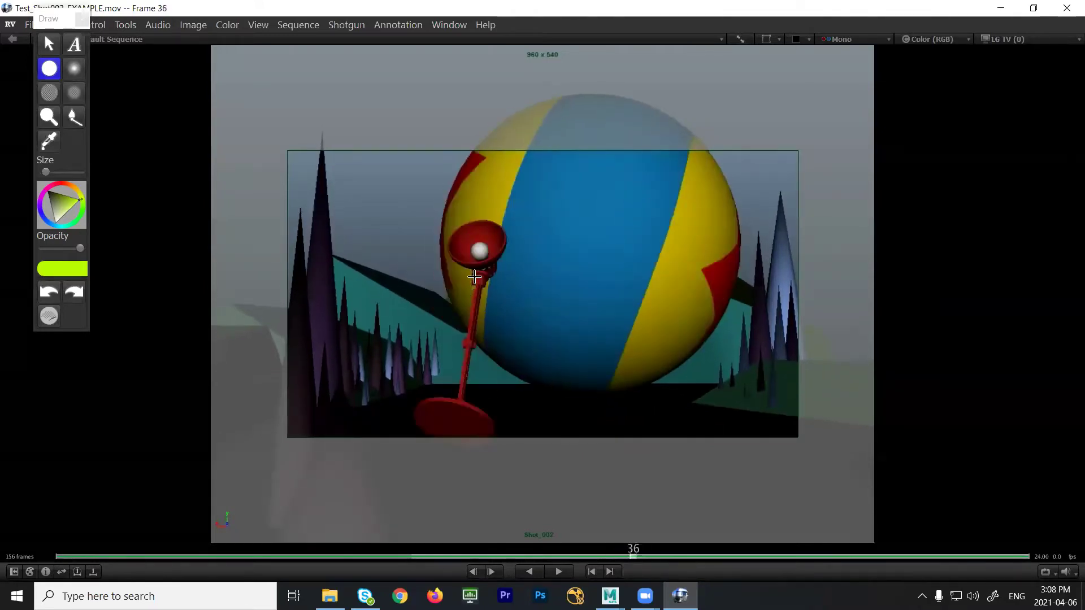
left_click_drag(445, 304, 450, 453)
- Mark the lamp's pose just past frame 43 and its mid-air pose a few frames further on
key("Right")
key("Right")
key("Right")
mouse_move(449, 346)
left_mouse_down()
mouse_move(413, 461)
mouse_move(491, 416)
left_mouse_up()
key("Right")
key("Right")
key("Right")
key("Right")
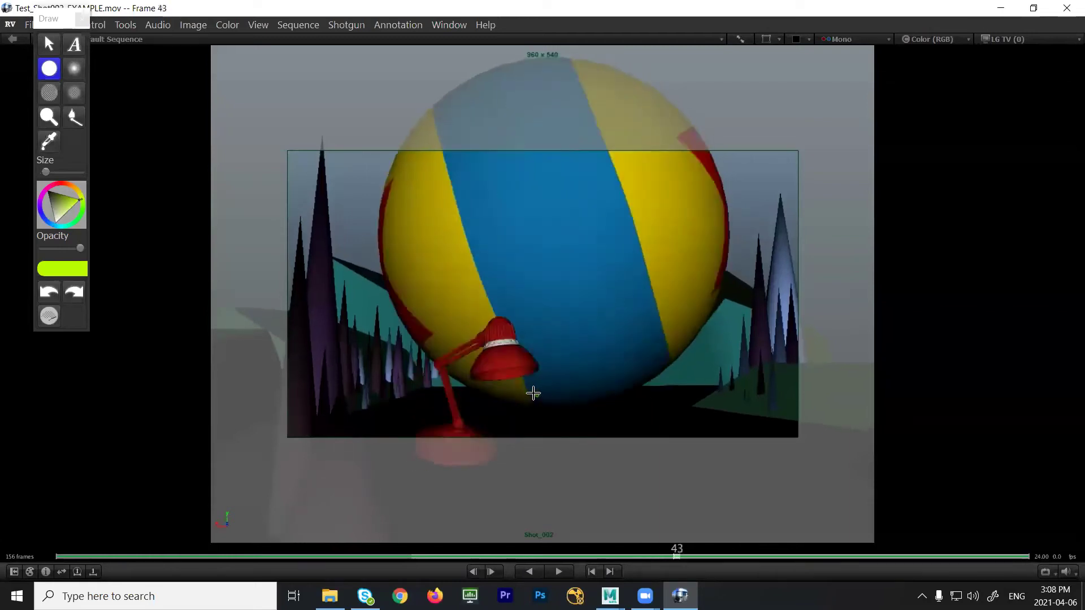
- Mark the lamp on frame 52 and step through the neighbouring frames to examine the descent
key("Right")
mouse_move(535, 292)
left_mouse_down()
mouse_move(532, 333)
mouse_move(532, 277)
left_mouse_up()
key("Right")
key("Right")
key("Right")
left_click_drag(659, 185, 689, 239)
key("Right")
key("Right")
key("Right")
key("Right")
key("Right")
key("Right")
key("Right")
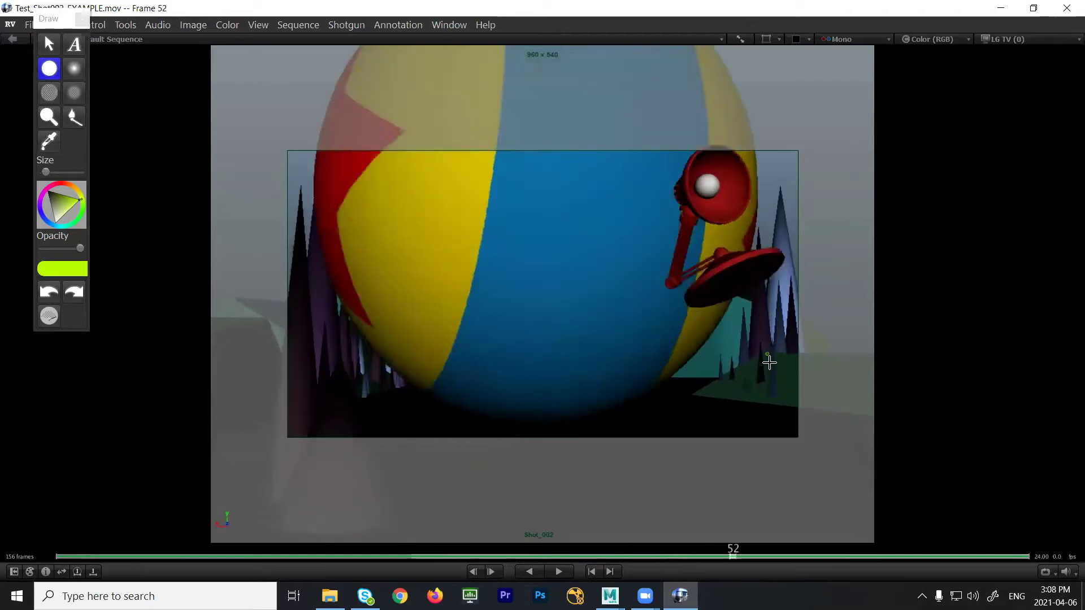
mouse_move(757, 226)
left_mouse_down()
mouse_move(764, 367)
mouse_move(778, 208)
left_mouse_up()
key("Right")
key("Right")
key("Left")
key("Left")
key("Left")
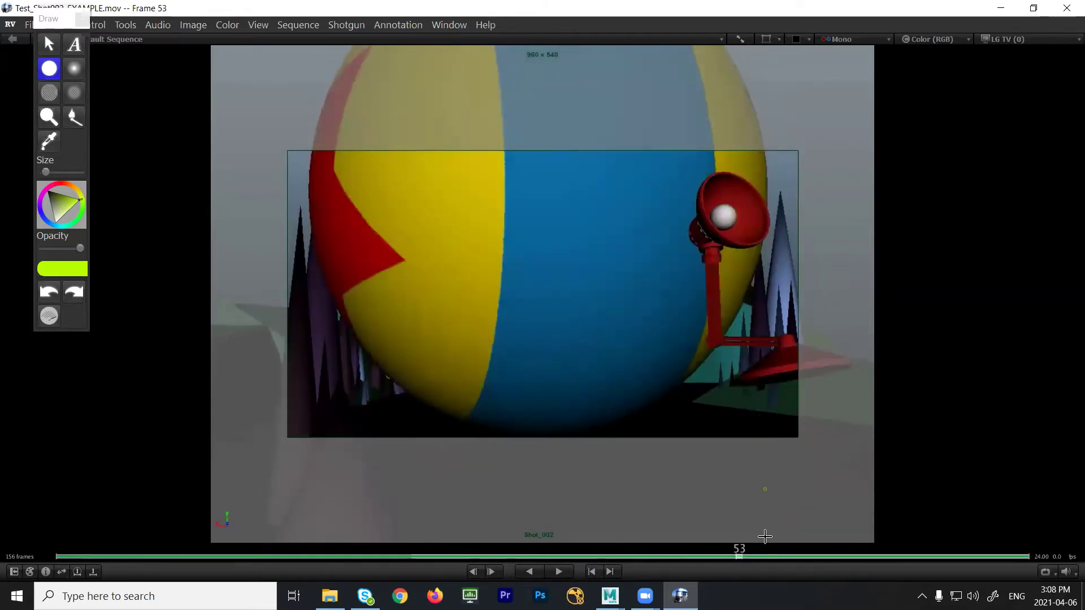
- Return the example movie to frame 17, switch back to Maya and move the Camera Sequencer window off the lamp
mouse_move(739, 559)
left_mouse_down()
mouse_move(410, 559)
mouse_move(507, 551)
left_mouse_up()
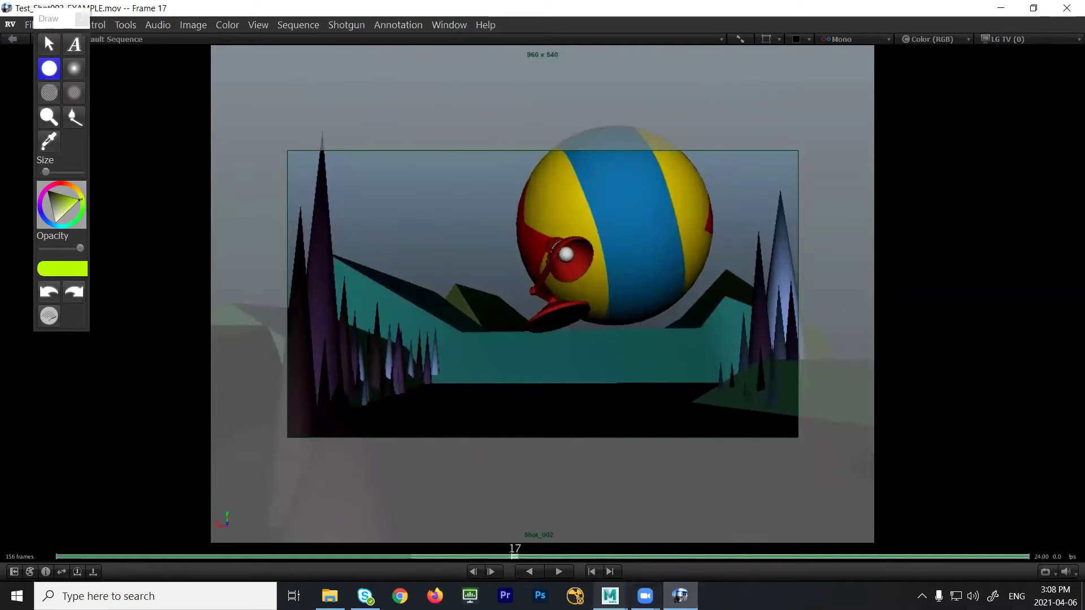
mouse_move(610, 596)
left_click(674, 543)
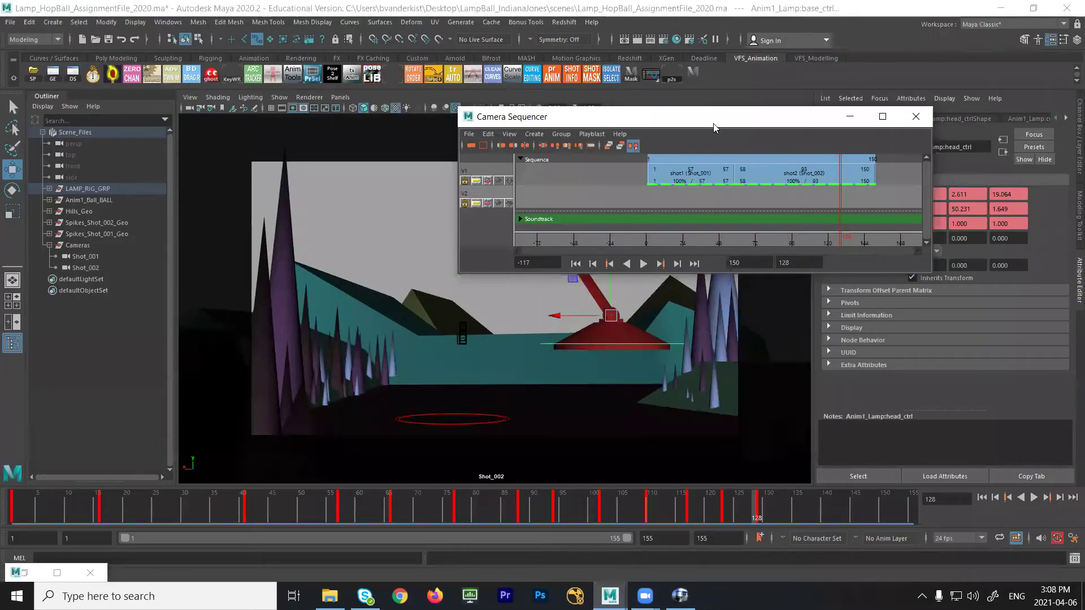
left_click_drag(712, 122, 941, 183)
- Play and scrub the stepped animation through the Shot_002 camera to review the lamp's hop poses, stopping on frame 68
left_click(456, 515)
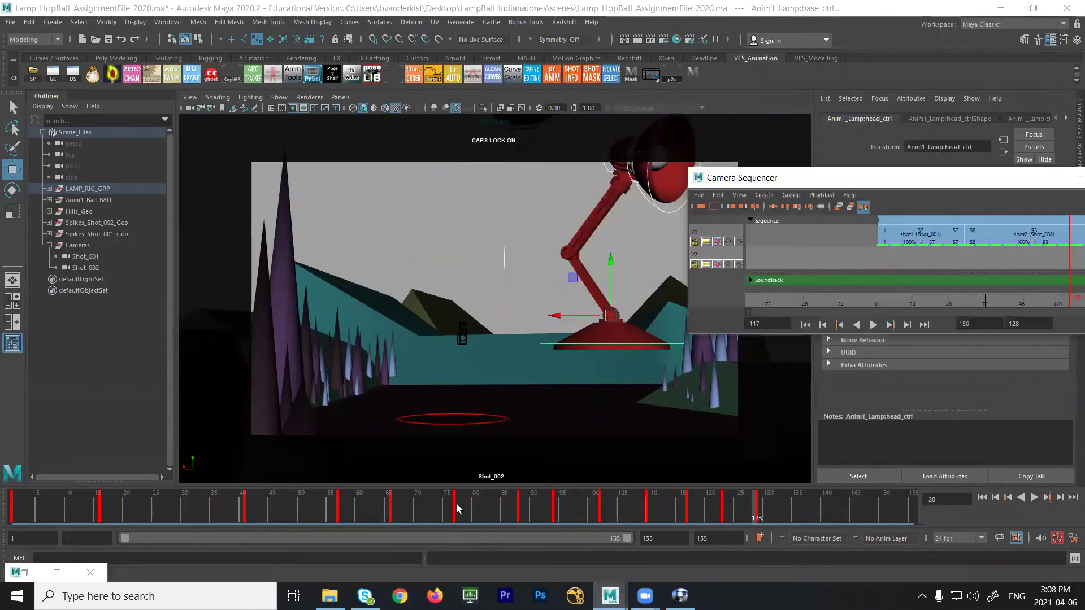
key("alt+v")
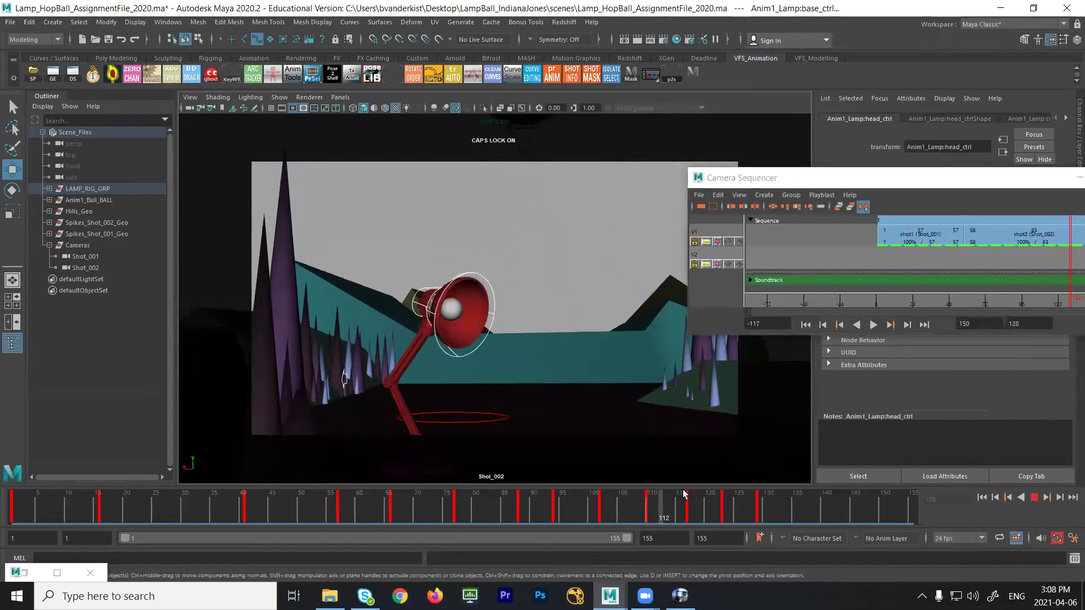
left_click_drag(773, 498, 457, 489)
left_click(334, 500)
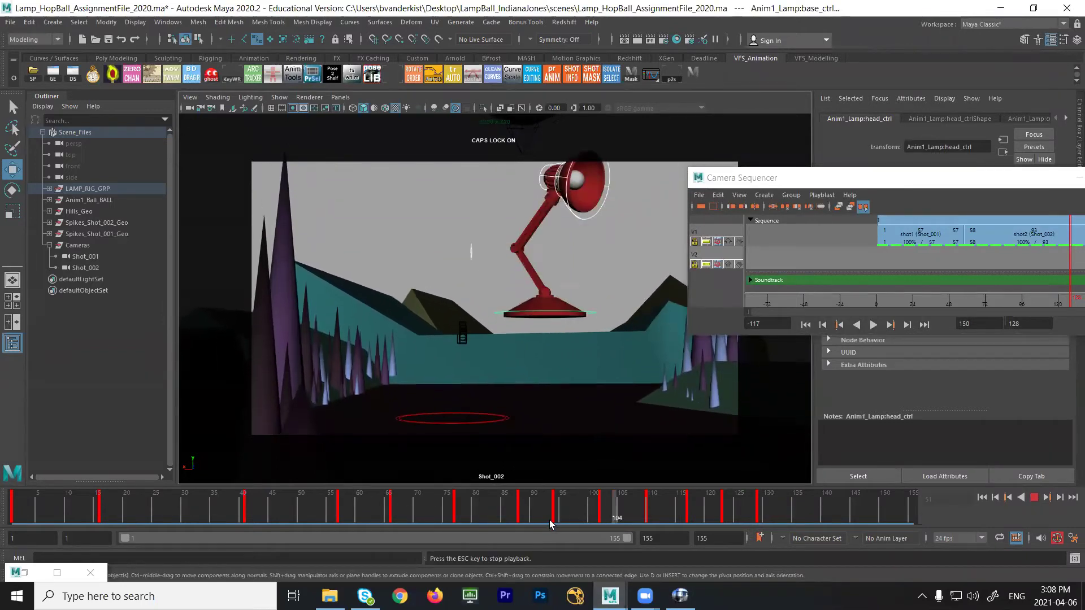
key("Escape")
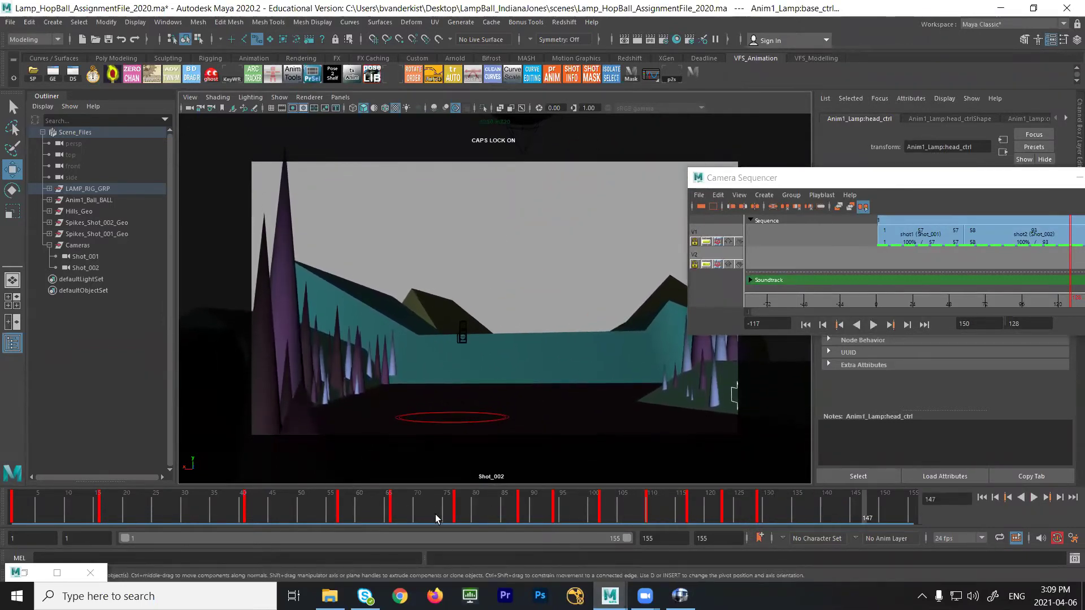
left_click(398, 519)
key("alt+v")
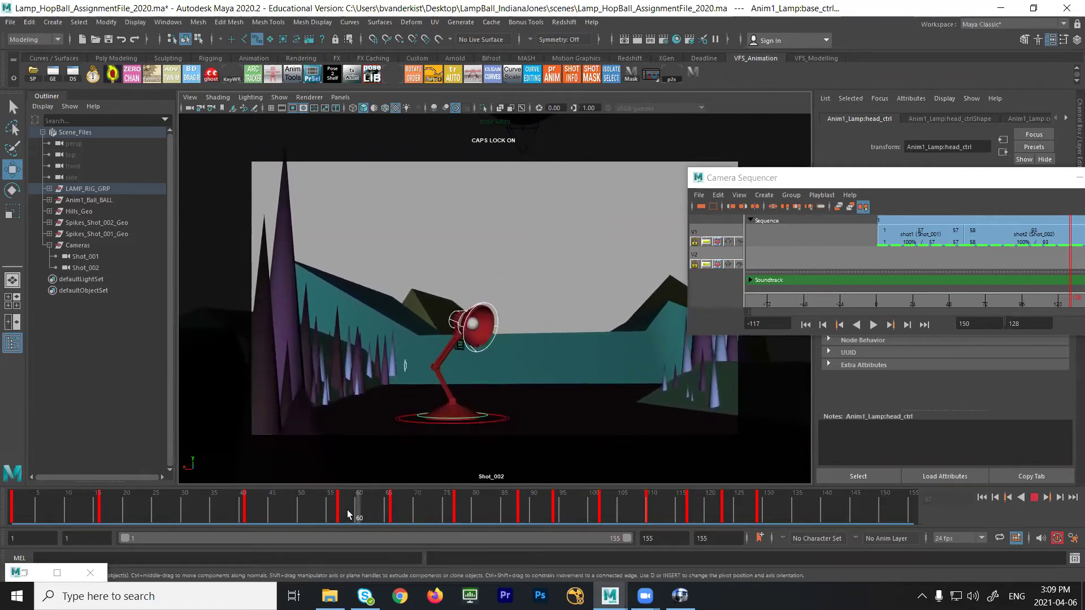
left_click(359, 519)
mouse_move(359, 518)
left_mouse_down()
mouse_move(581, 532)
mouse_move(704, 515)
mouse_move(780, 519)
mouse_move(406, 517)
left_mouse_up()
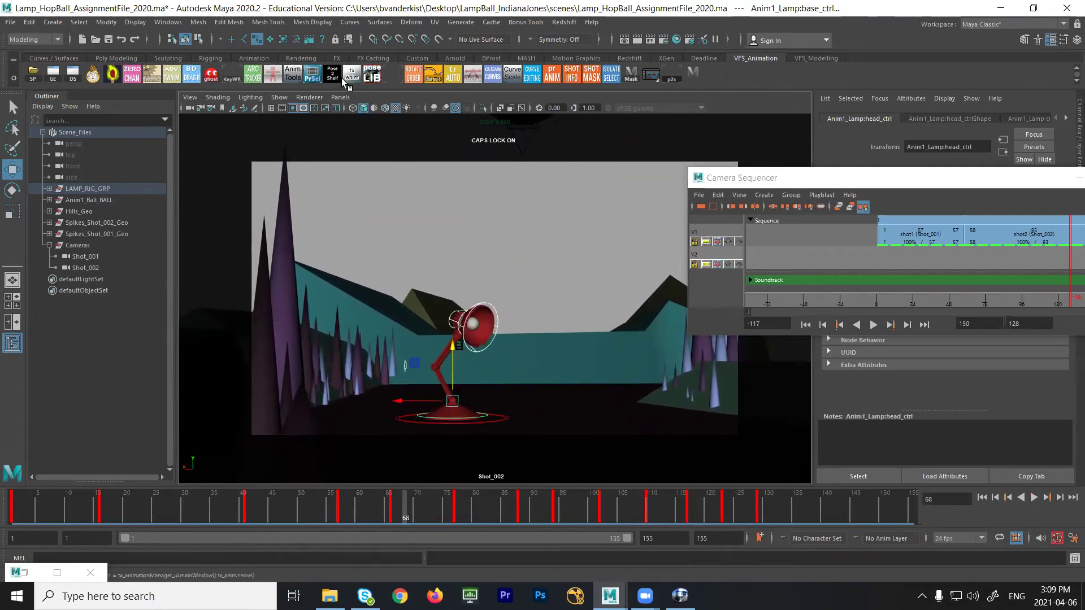
- Switch the viewport to the persp camera and play the lamp's hops up to frame 92
left_click(340, 98)
mouse_move(382, 108)
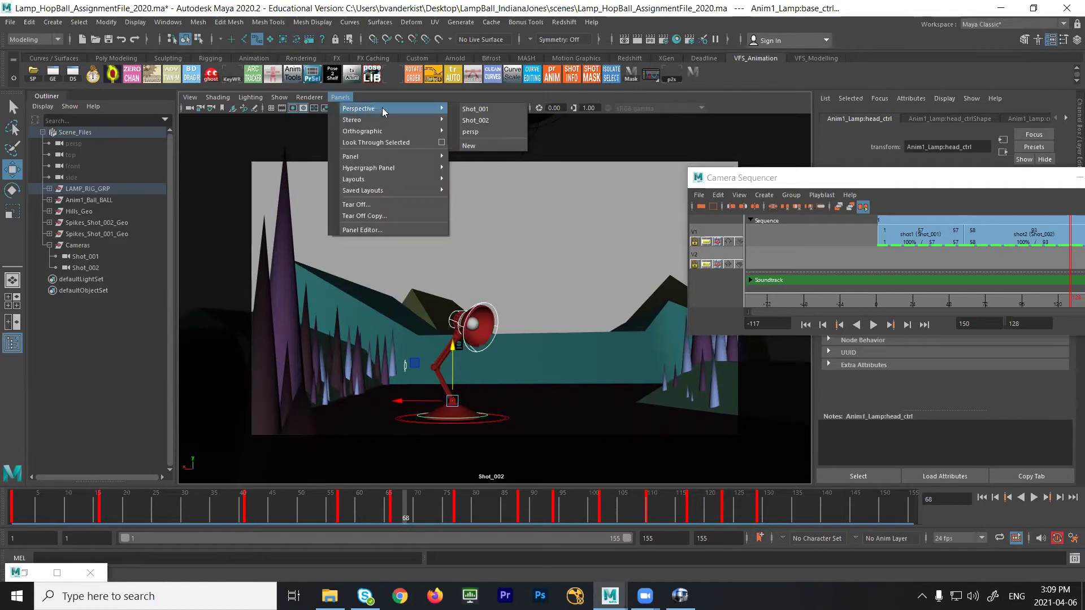
left_click(499, 131)
key("alt+v")
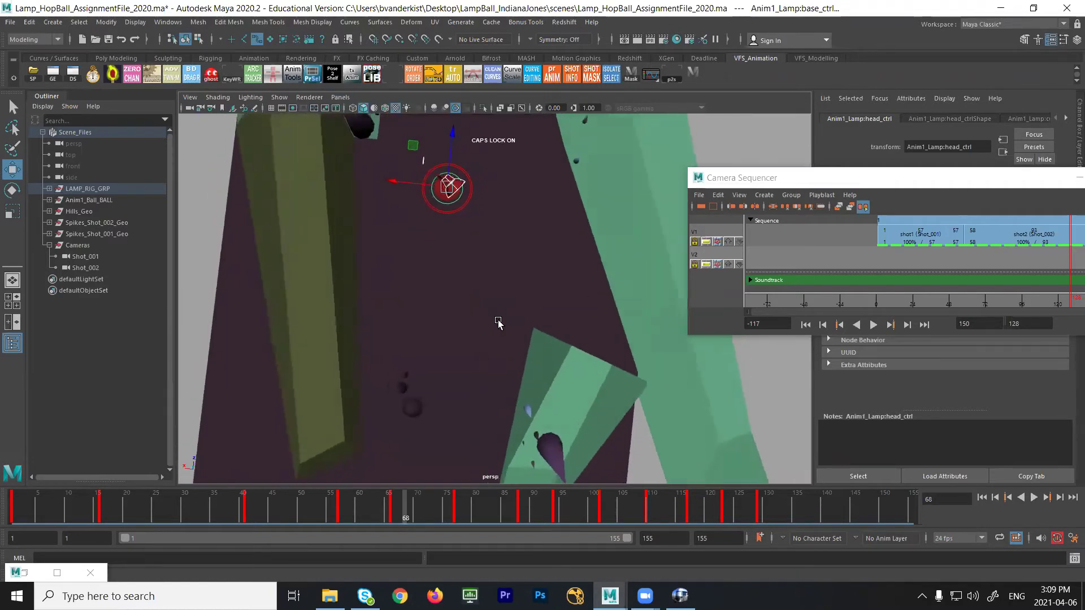
key("alt+v")
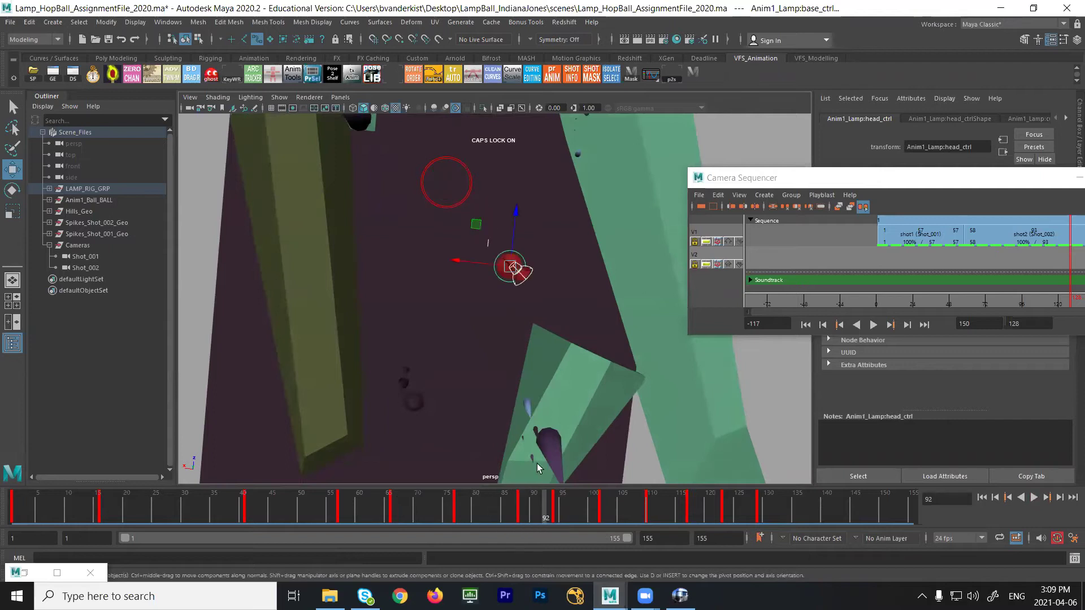
- Try moving the lamp's head and base controls at frame 92, and undo the moves
left_click_drag(513, 219, 512, 291)
key("ctrl+z")
key("q")
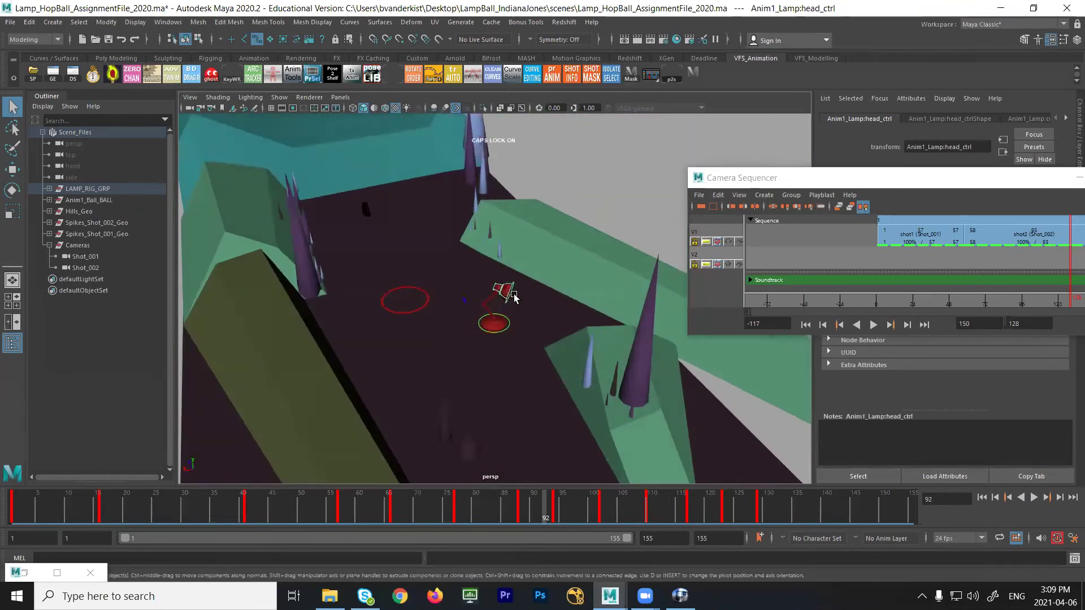
key("w")
left_click(551, 293)
left_click(520, 319)
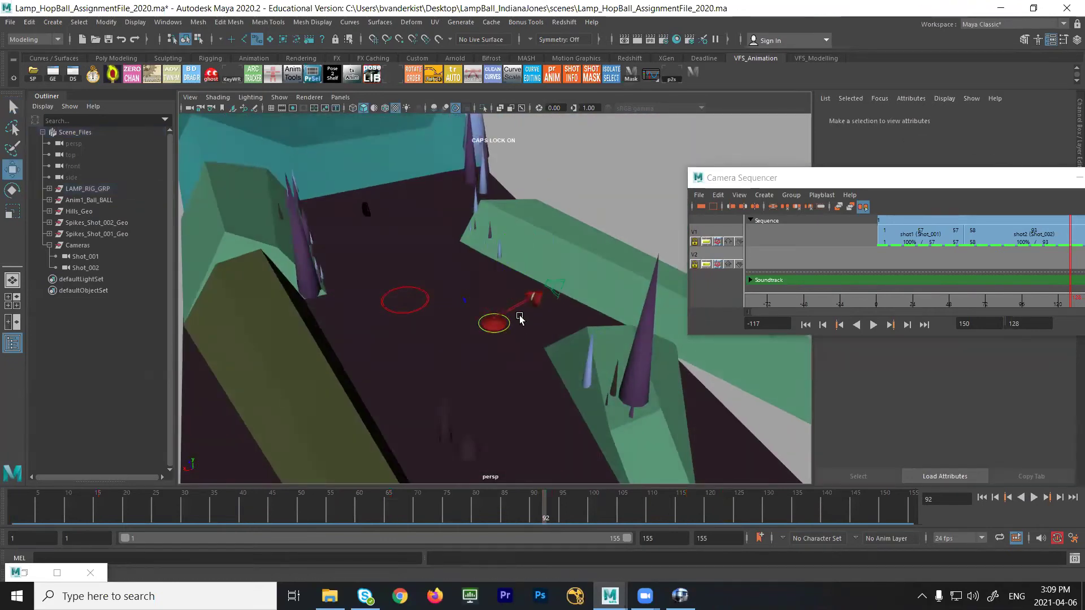
left_click(511, 327)
left_click_drag(511, 328, 559, 331)
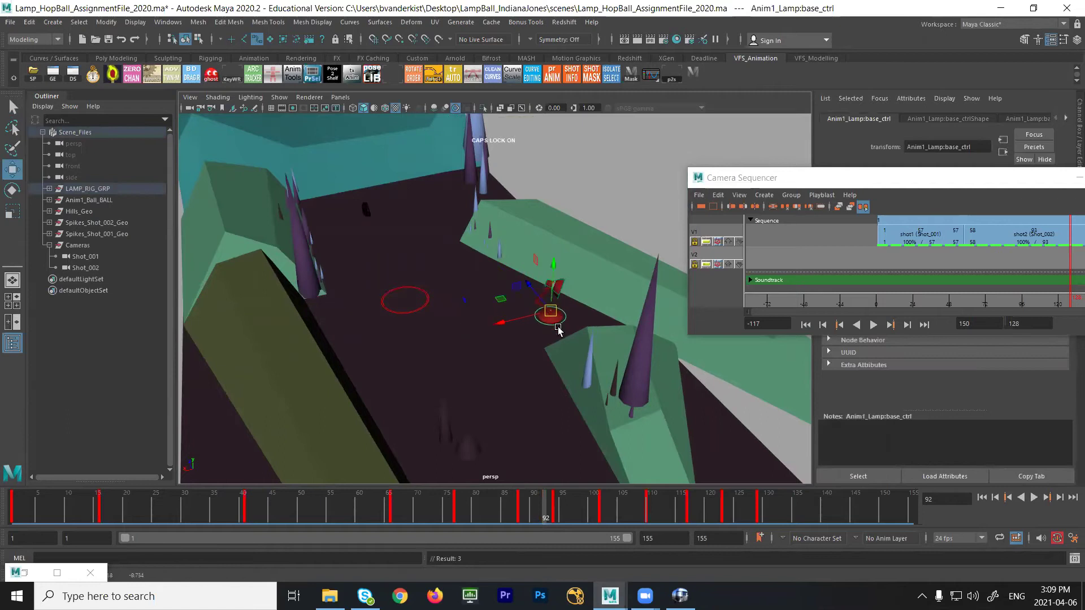
key("ctrl+z")
key("ctrl+z")
key("ctrl+z")
key("ctrl+z")
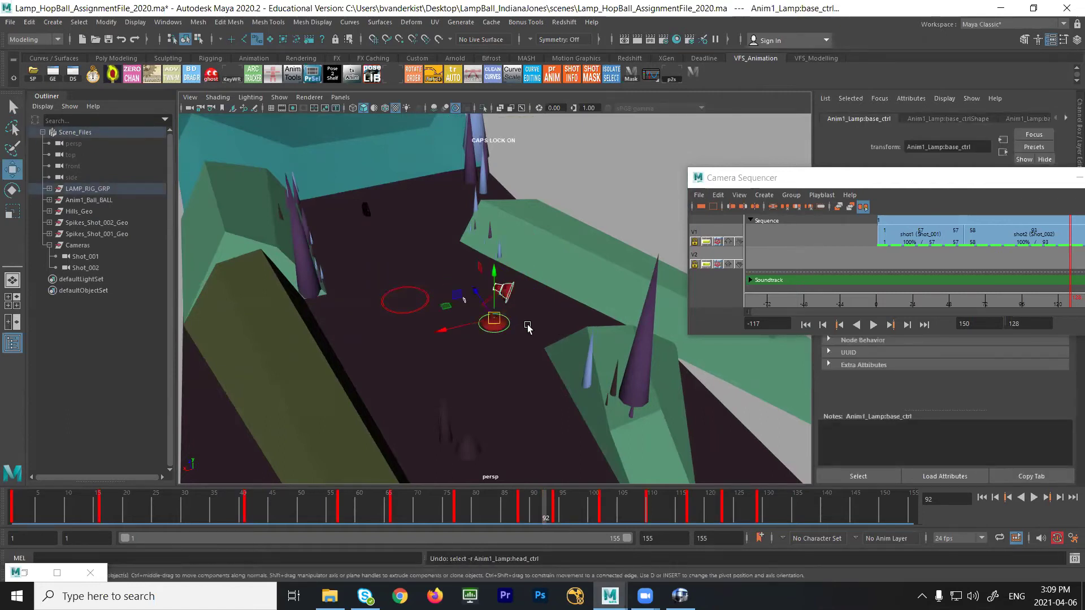
- Play and scrub the animation in the perspective view to examine the lamp's hop path along the ground
left_click_drag(498, 347, 469, 475, "alt")
left_click_drag(469, 513, 516, 515)
left_click_drag(586, 322, 583, 356, "alt")
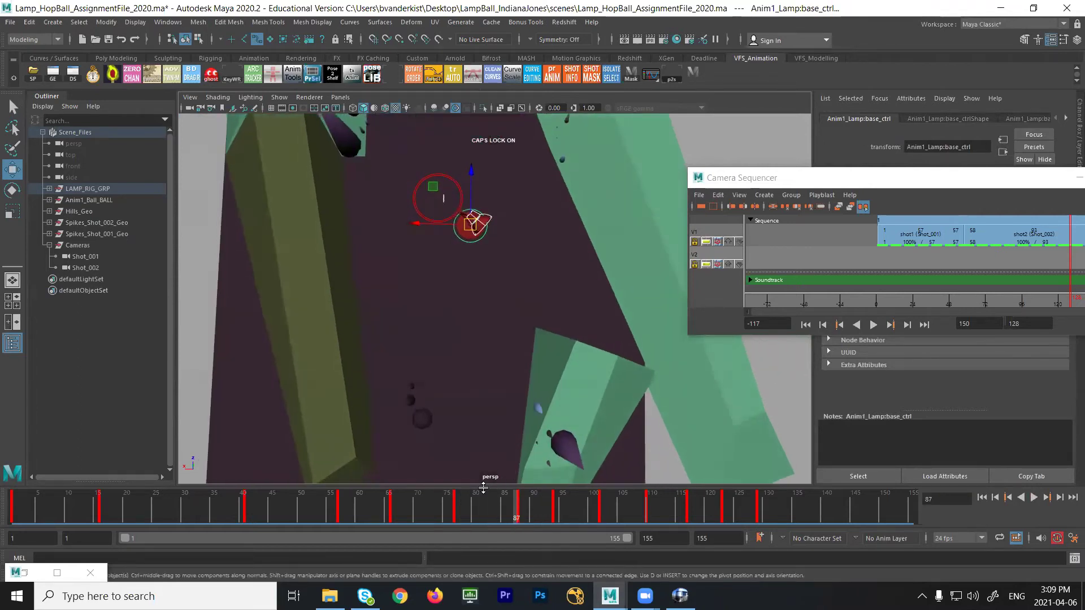
key("alt+v")
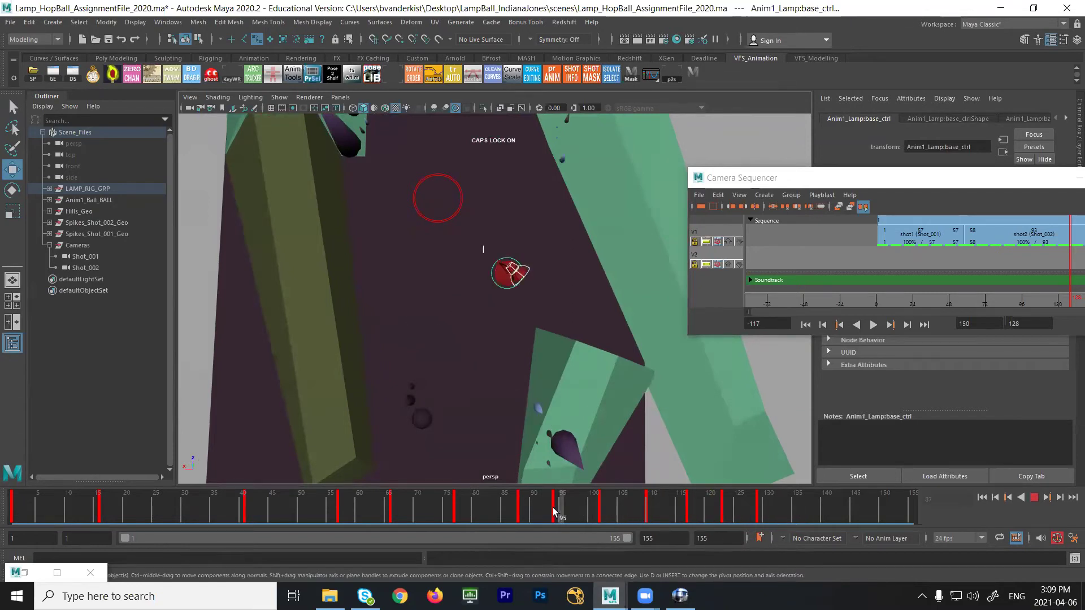
key("alt+v")
key("alt+v")
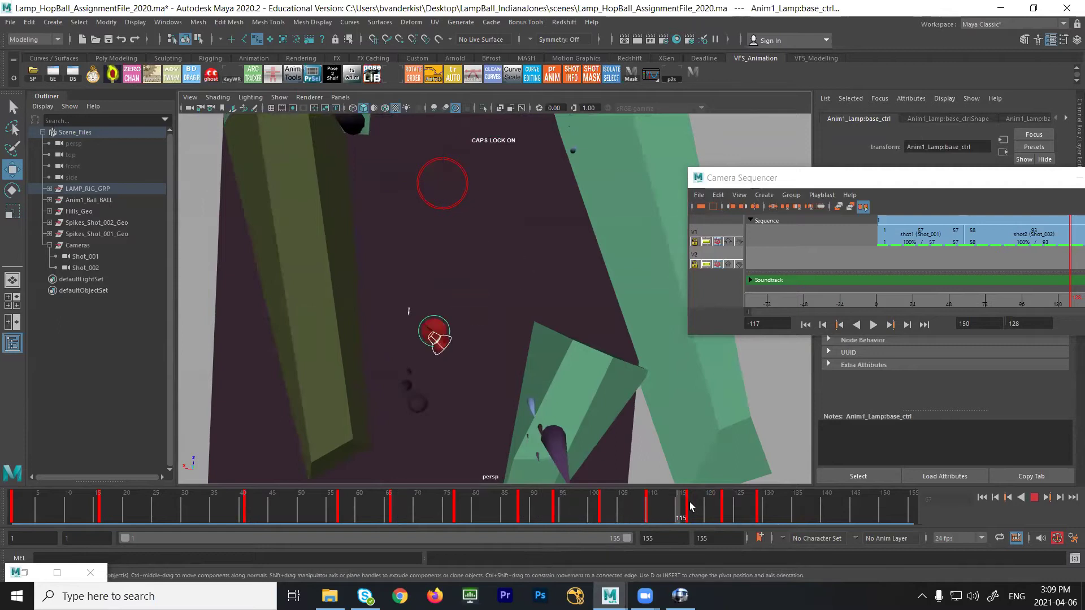
mouse_move(777, 507)
left_mouse_down()
mouse_move(418, 507)
mouse_move(814, 497)
mouse_move(800, 497)
left_mouse_up()
left_click_drag(552, 330, 559, 218, "alt")
left_click_drag(449, 517, 766, 492)
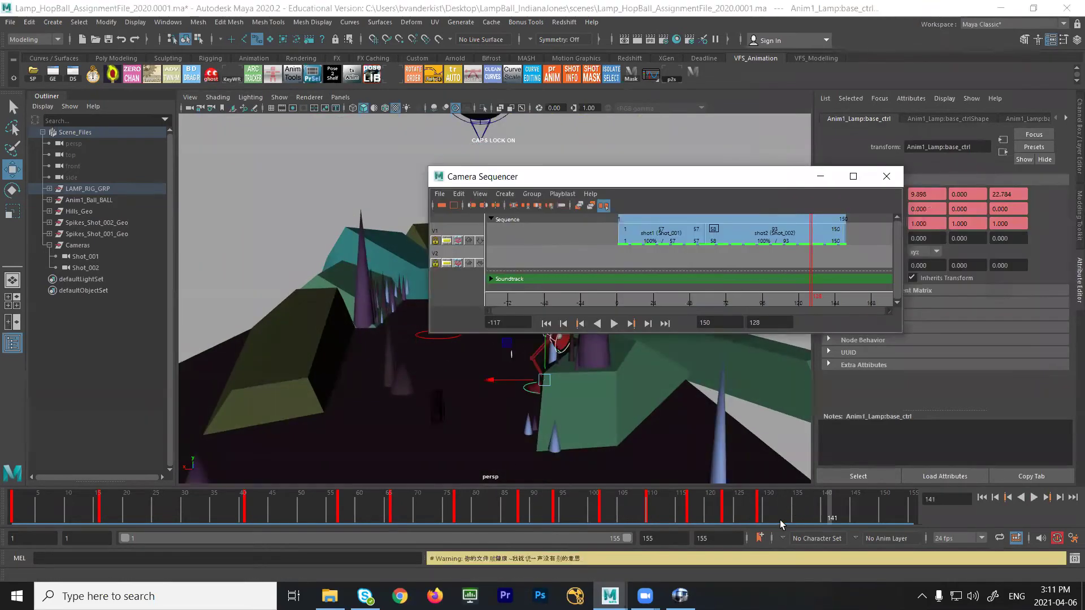
- Switch to RV and scrub the example movie between frames 1 and 25 to review the ball's approach to the lamp
left_click(681, 596)
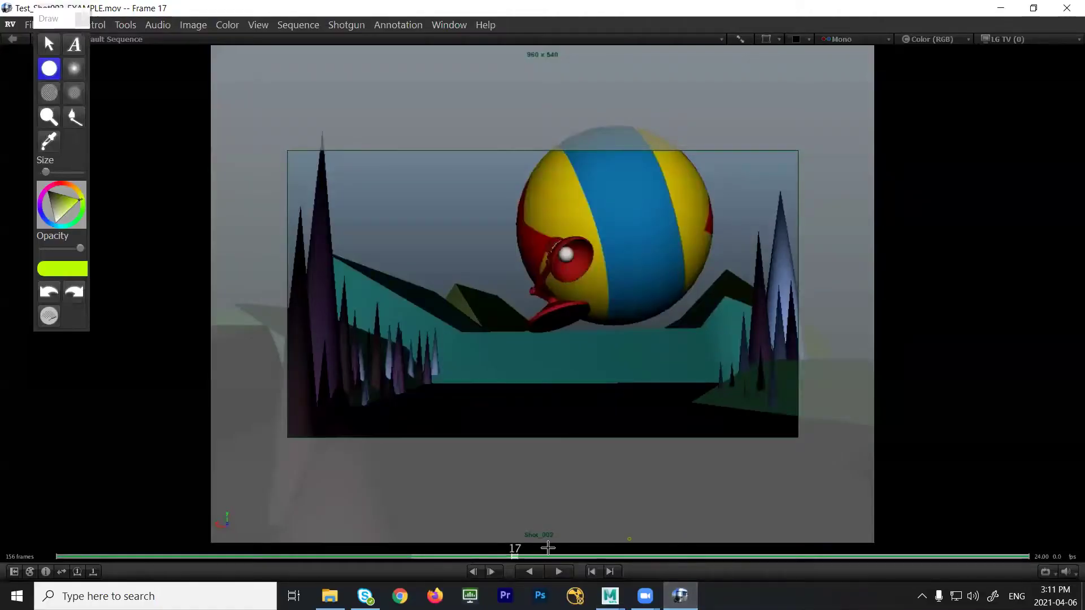
mouse_move(485, 557)
left_mouse_down()
mouse_move(418, 556)
mouse_move(569, 556)
mouse_move(496, 555)
mouse_move(426, 573)
left_mouse_up()
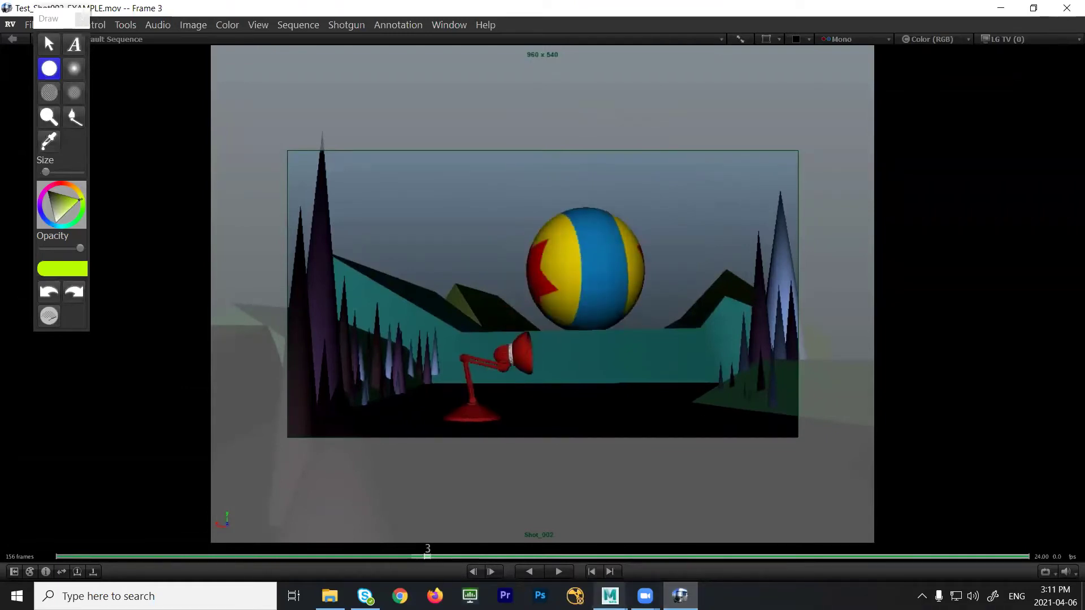
mouse_move(609, 596)
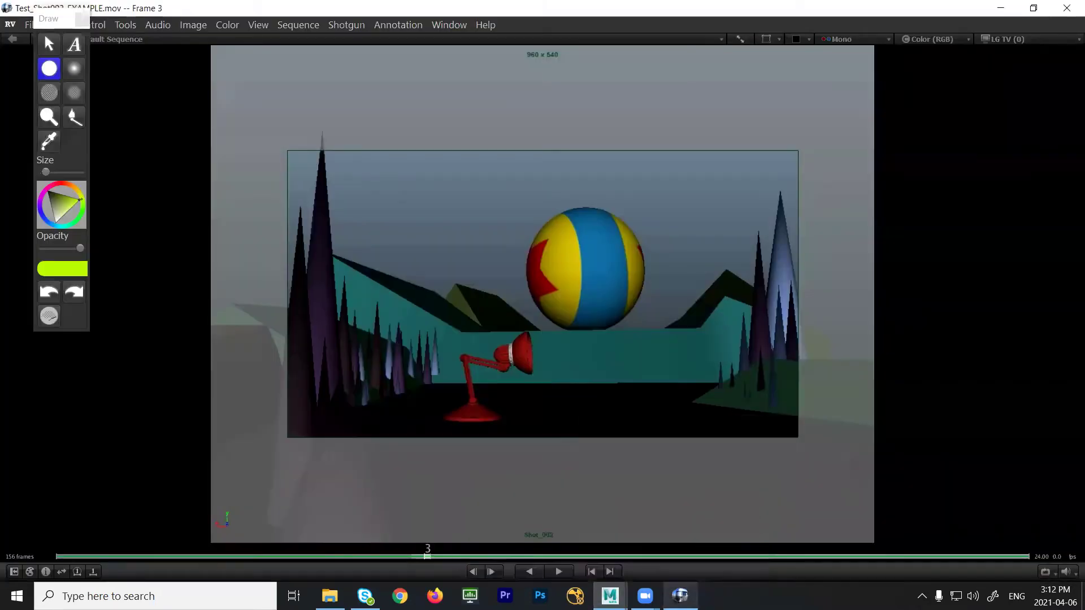
left_click_drag(428, 555, 414, 556)
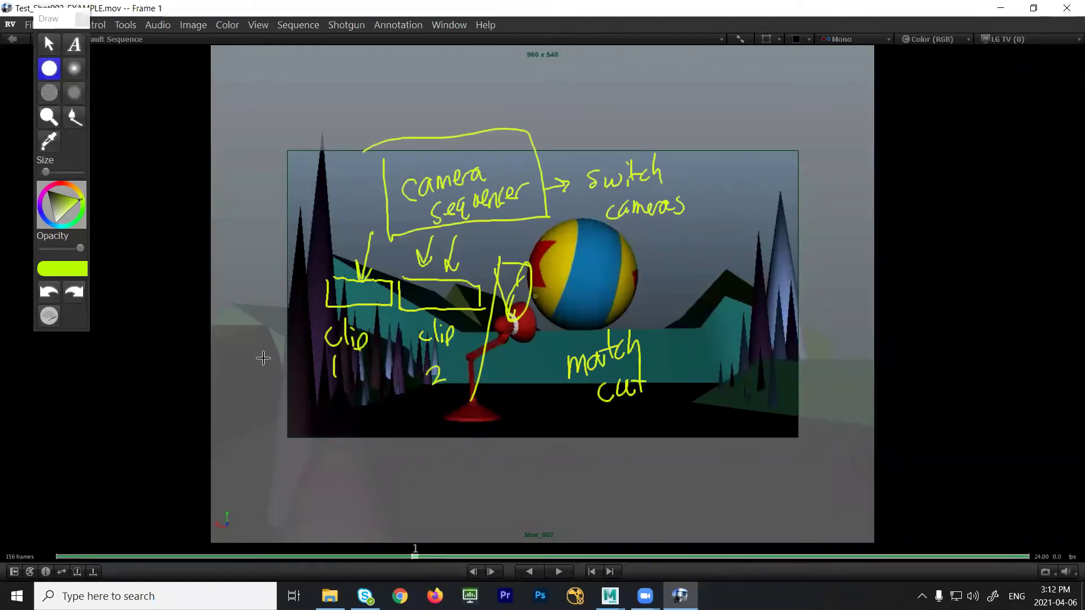
mouse_move(437, 554)
left_mouse_down()
mouse_move(545, 554)
mouse_move(565, 572)
left_mouse_up()
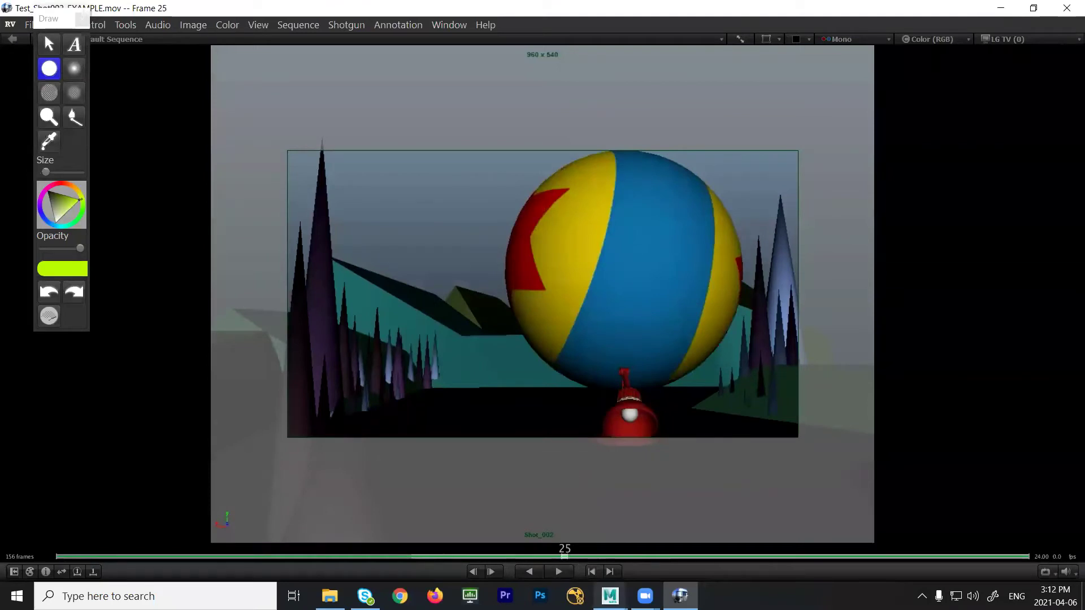
- Switch back to Maya and move the ball with its global control to rest on the teal hill
mouse_move(610, 596)
left_click(672, 525)
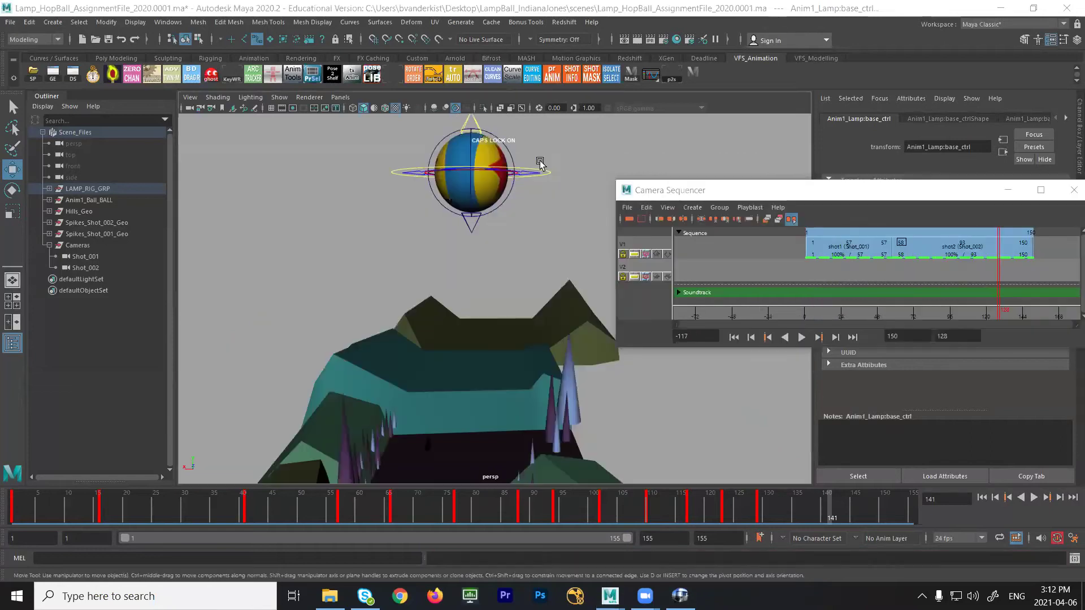
left_click_drag(472, 133, 554, 322)
middle_click_drag(353, 323, 664, 337, "alt")
left_click_drag(363, 320, 412, 335)
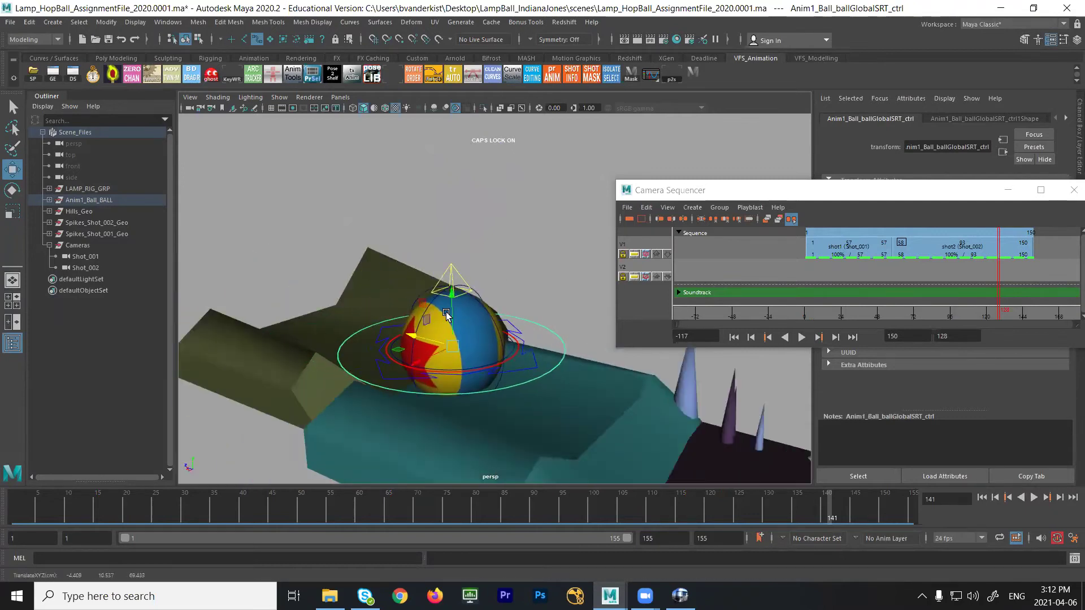
left_click_drag(453, 298, 453, 284)
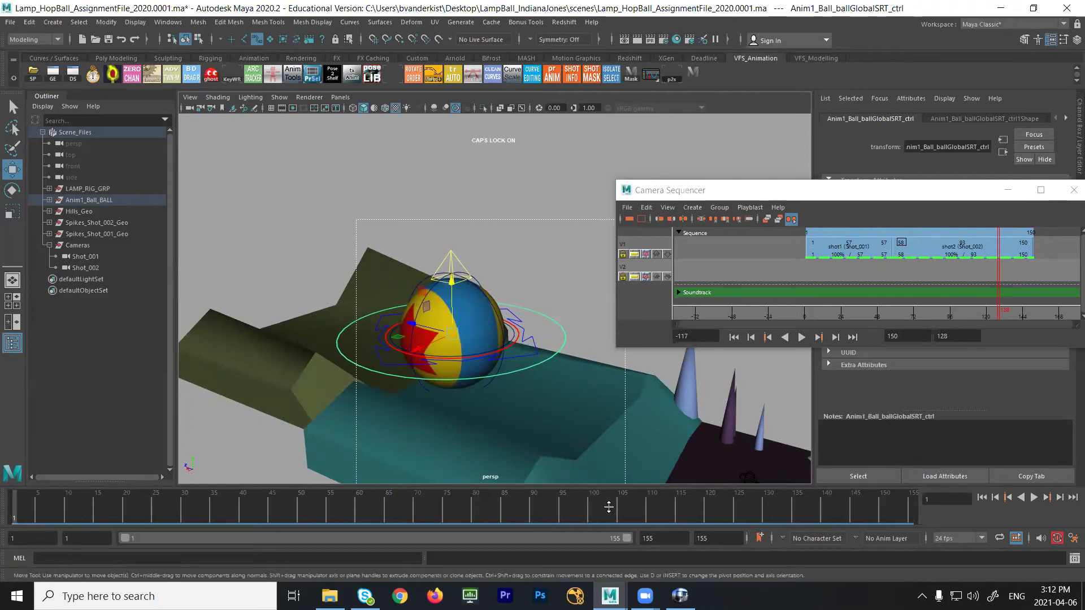
- Select all of the ball's controls and key them at frame 1
left_click_drag(608, 507, 588, 492)
key("s")
left_click_drag(441, 415, 497, 172, "alt")
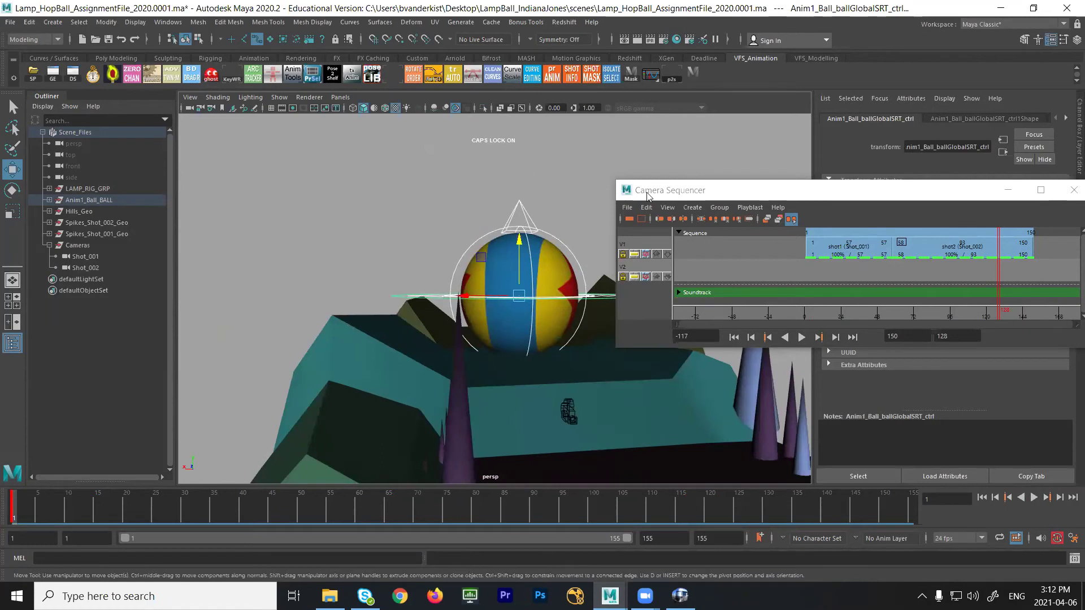
- At frame 81, use the persp camera and move the ball's local control forward off the hill and down toward the ground
mouse_move(932, 309)
left_mouse_down()
mouse_move(914, 309)
mouse_move(927, 308)
left_mouse_up()
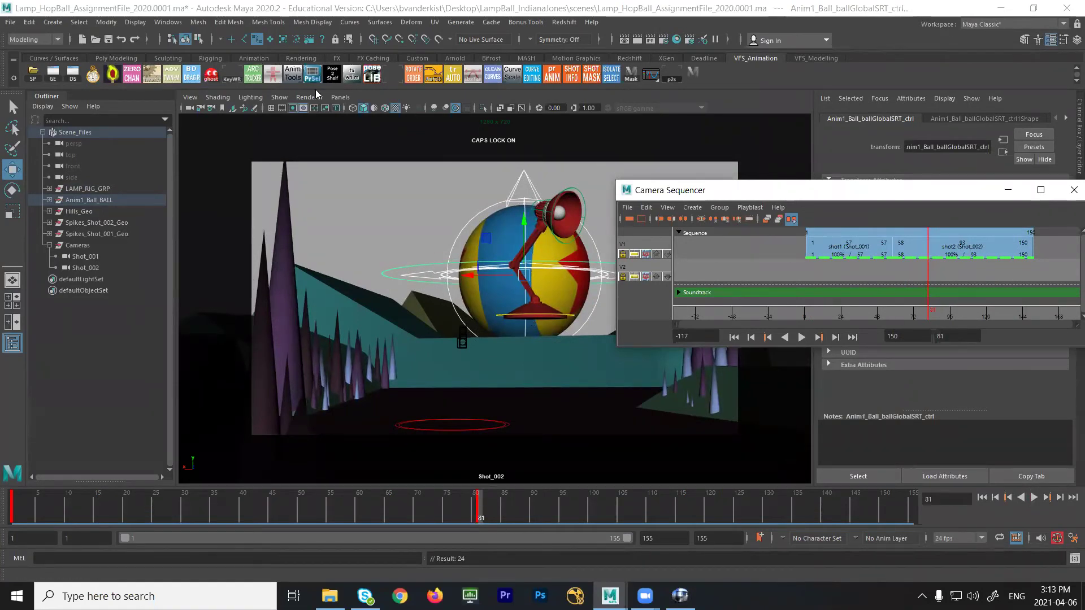
left_click(339, 97)
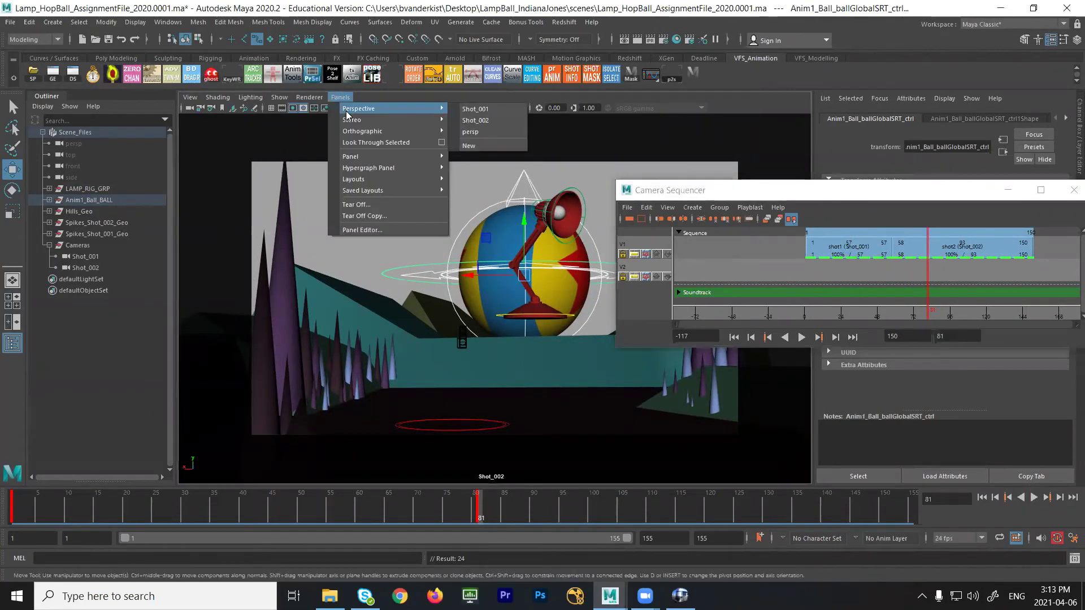
left_click(487, 129)
left_click_drag(465, 242, 596, 345, "alt")
left_click_drag(515, 377, 417, 315, "alt")
left_click(412, 277)
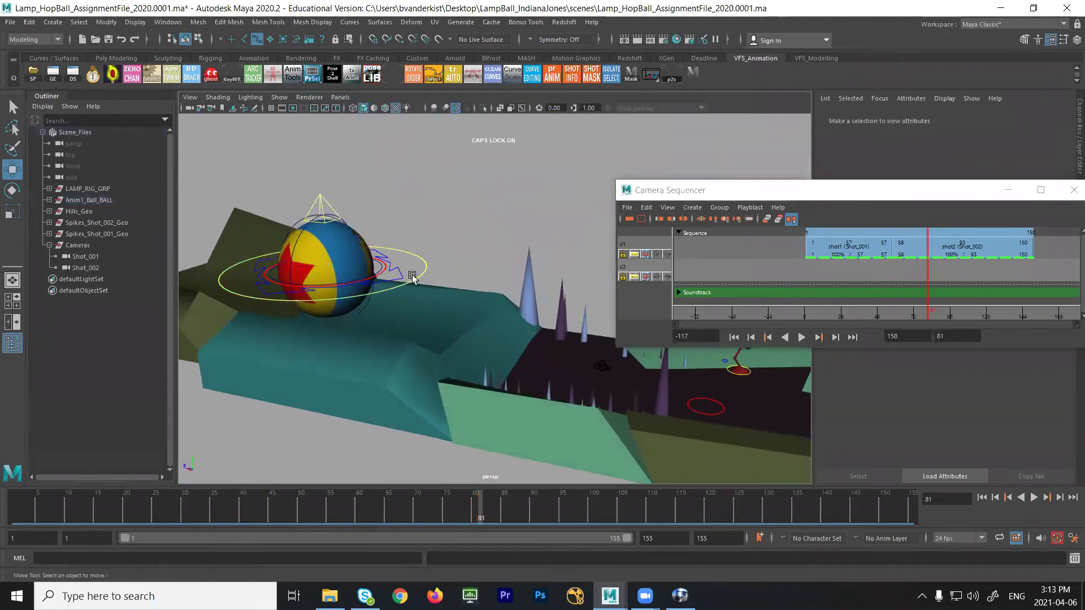
left_click(400, 277)
left_click_drag(311, 264, 551, 335)
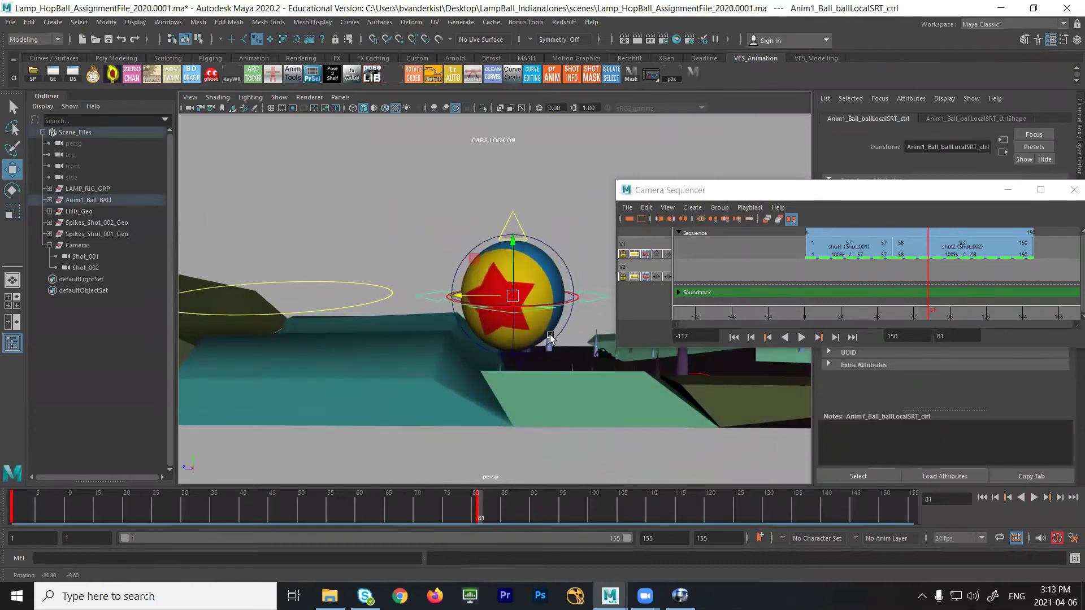
left_click_drag(513, 240, 515, 260)
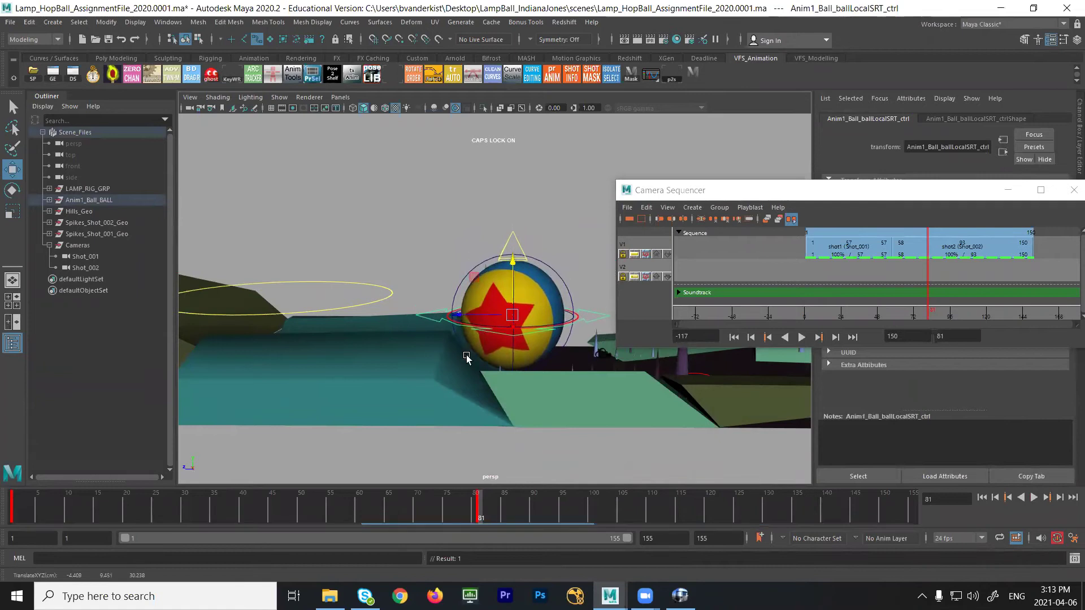
- Fine-tune the ball's frame 81 position from several angles and check its framing through the Shot_002 camera
right_click_drag(302, 334, 602, 348, "alt")
left_click_drag(438, 460, 463, 283, "alt")
left_click_drag(501, 210, 282, 286, "alt")
right_click_drag(282, 285, 413, 338, "alt")
middle_click_drag(302, 343, 243, 359, "alt")
left_click_drag(480, 231, 486, 216)
mouse_move(940, 314)
left_mouse_down()
mouse_move(913, 314)
mouse_move(927, 316)
left_mouse_up()
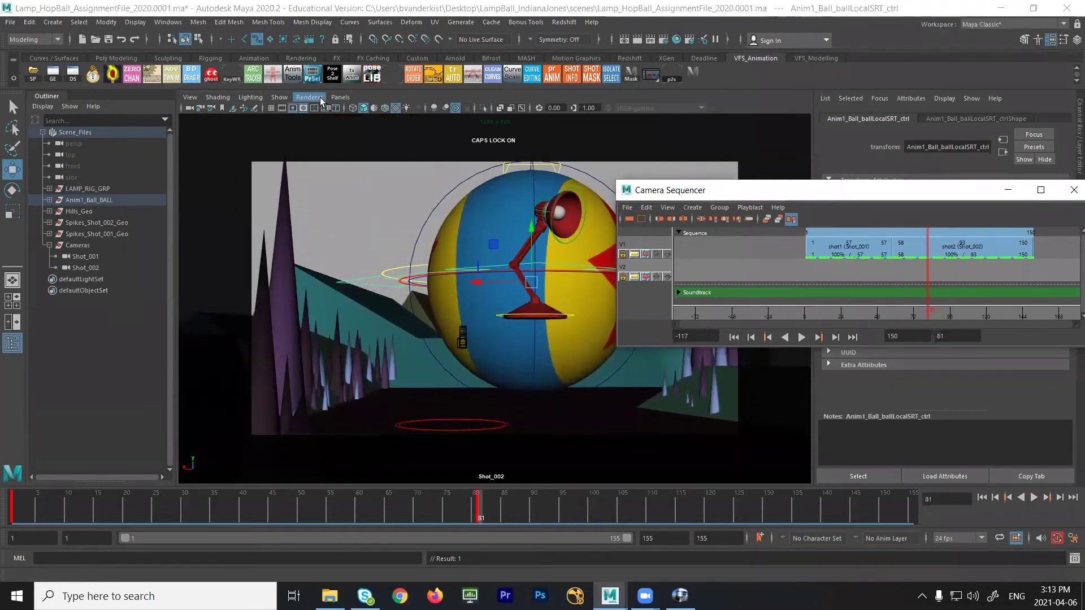
- Return to the persp camera, select all of the ball's controls and key them at frame 81
left_click(339, 98)
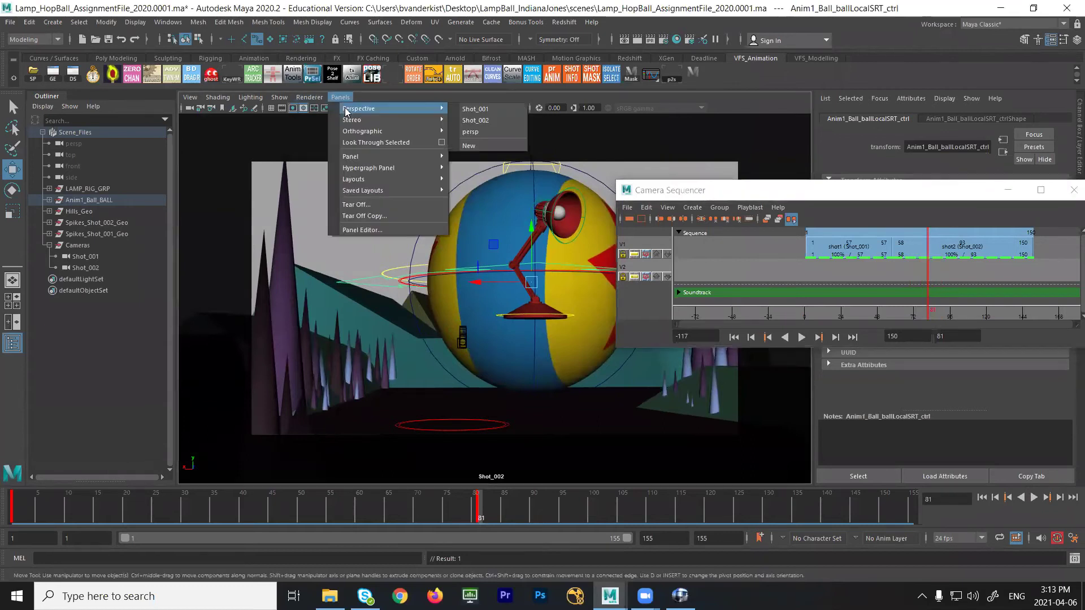
left_click(493, 131)
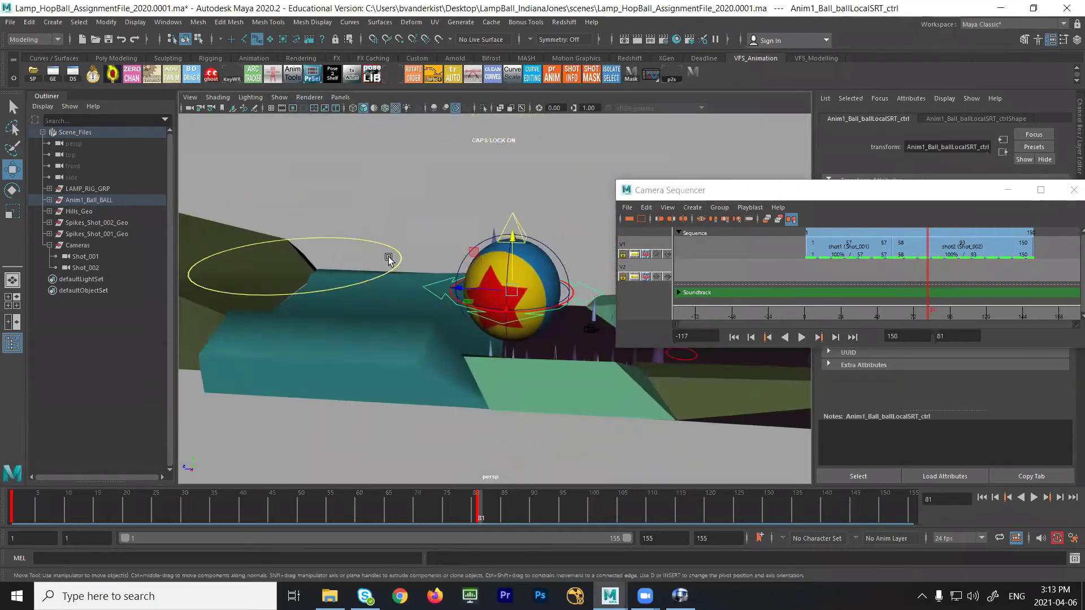
left_click_drag(587, 357, 585, 360)
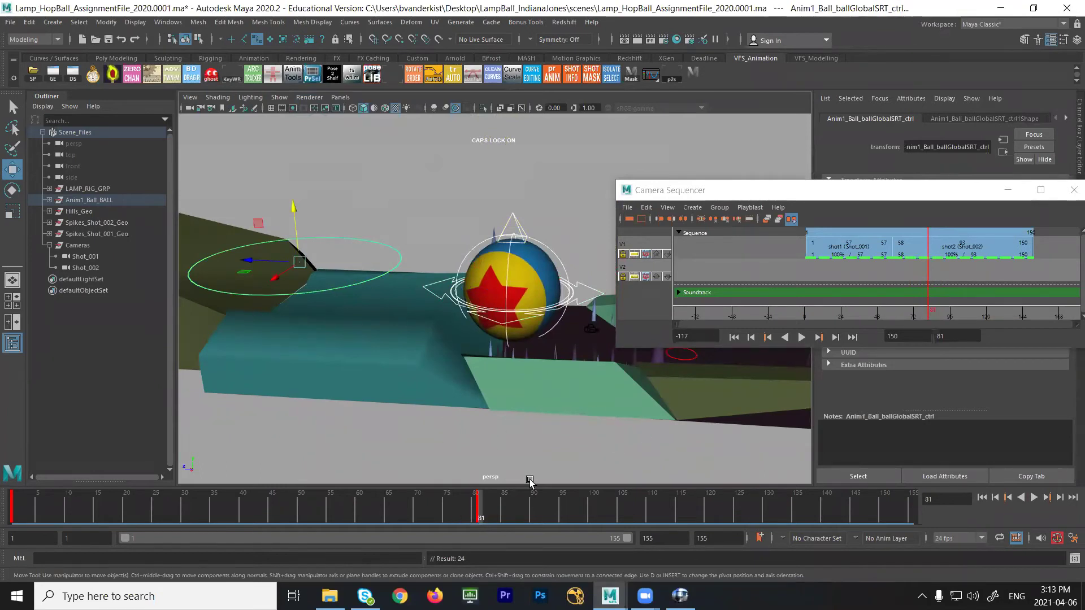
- Open the Graph Editor and examine the ball controls' animation curves between frames 1 and 81
left_click(60, 72)
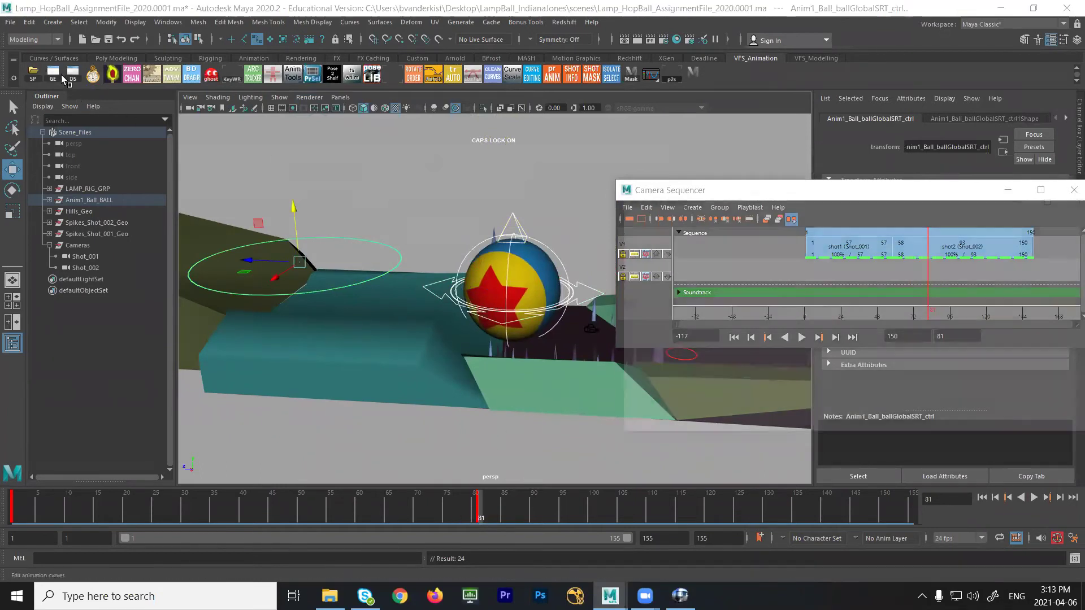
right_click_drag(884, 293, 907, 339, "alt")
middle_click_drag(908, 339, 842, 349, "alt")
right_click_drag(842, 349, 857, 334, "alt+shift")
middle_click_drag(937, 376, 948, 331, "alt")
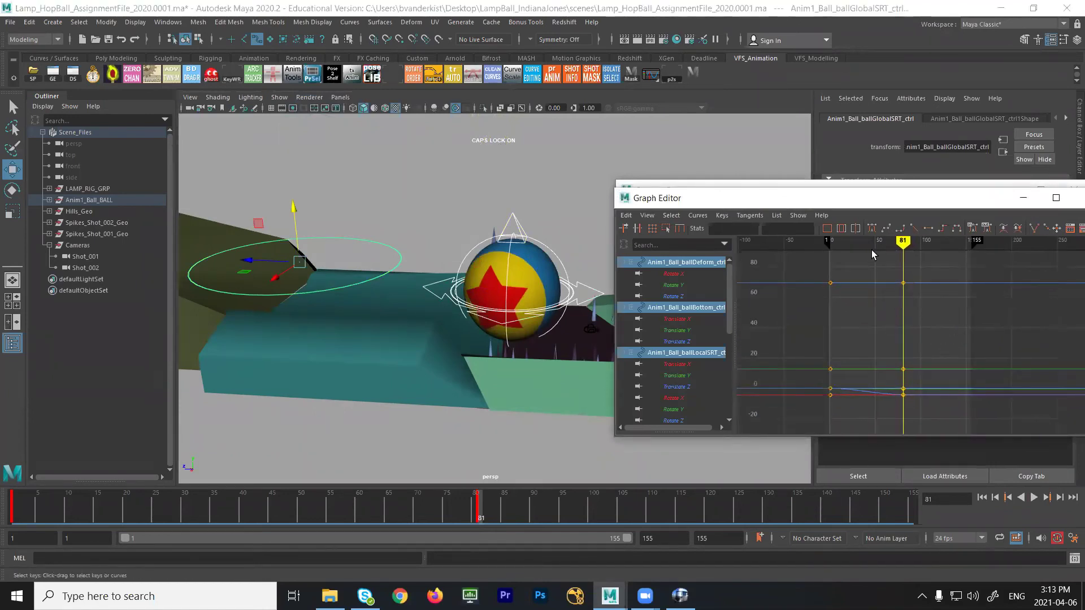
- Minimize the Graph Editor and Camera Sequencer, and play the animation in the perspective view to check the ball's motion
left_click(1022, 197)
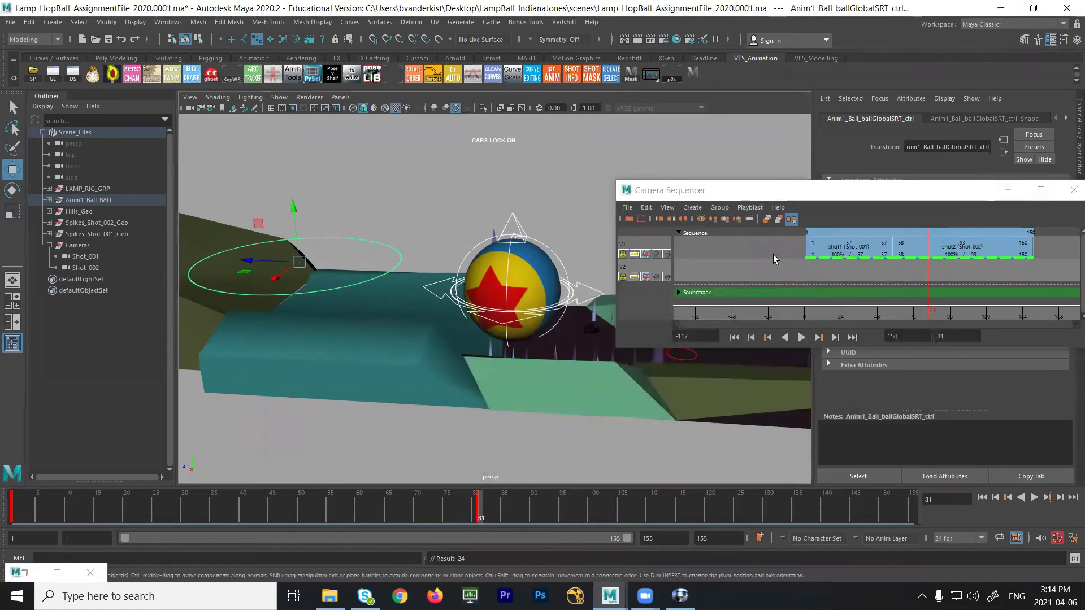
left_click(1008, 191)
key("alt+v")
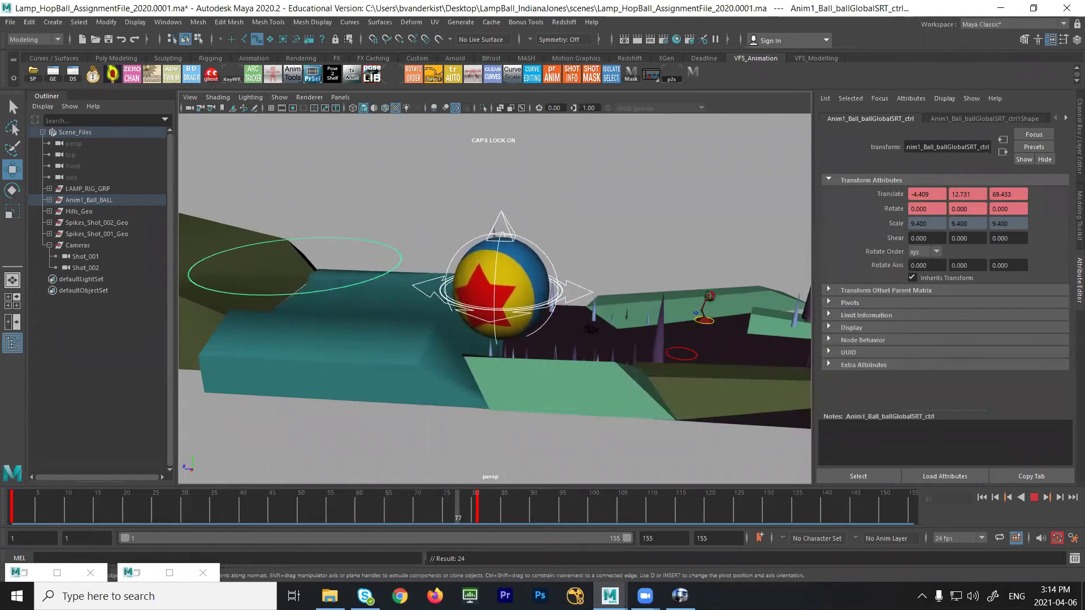
key("alt+v")
left_click_drag(511, 320, 444, 320, "alt")
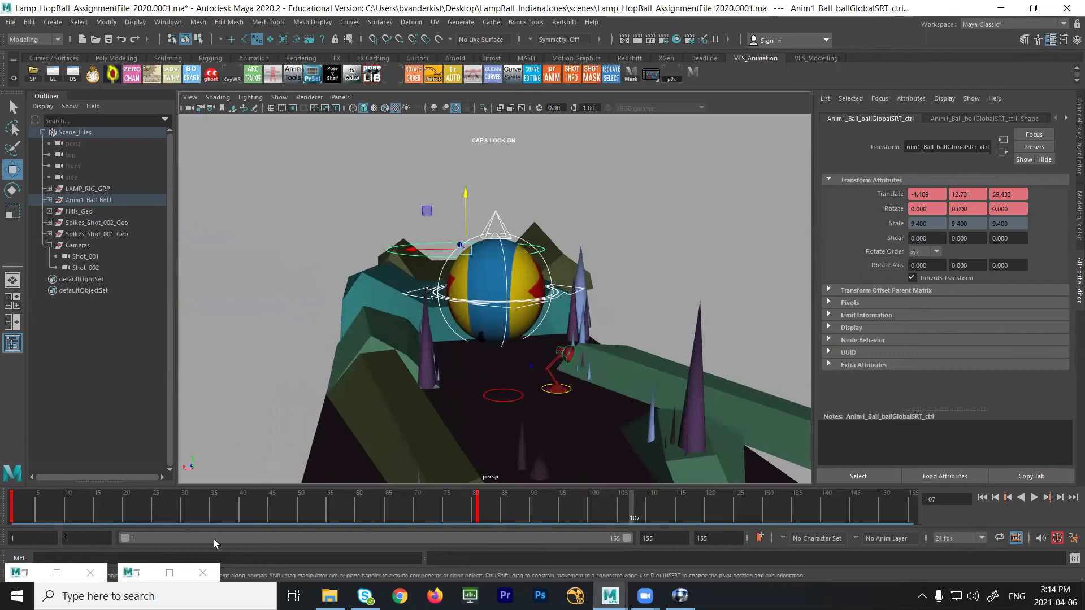
- Restore the Camera Sequencer, scrub near the end of Shot_002 and key the ball's controls at frame 139
left_click(28, 577)
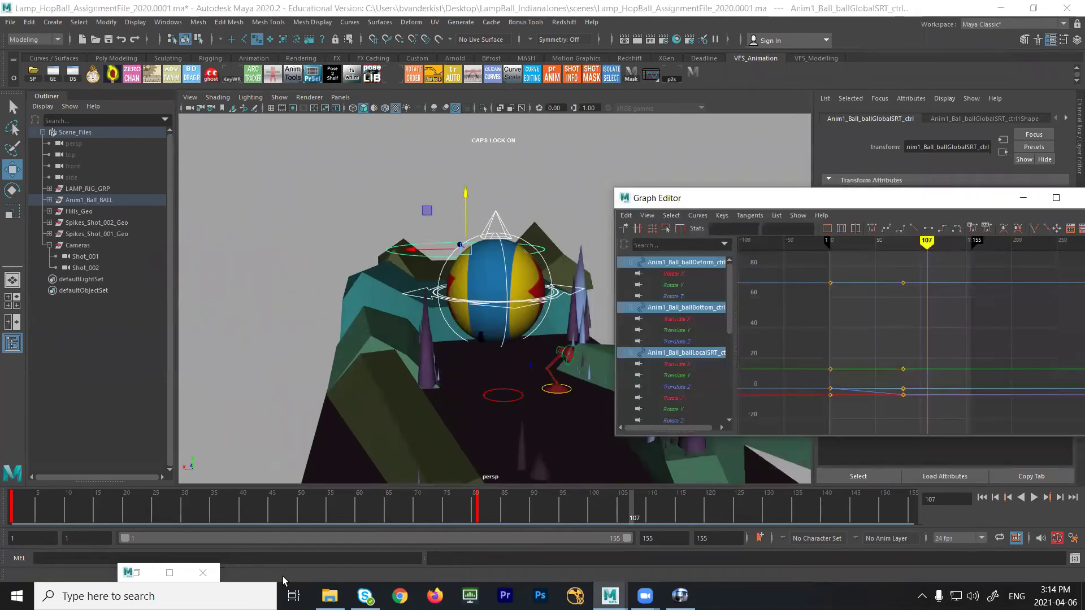
left_click(1025, 199)
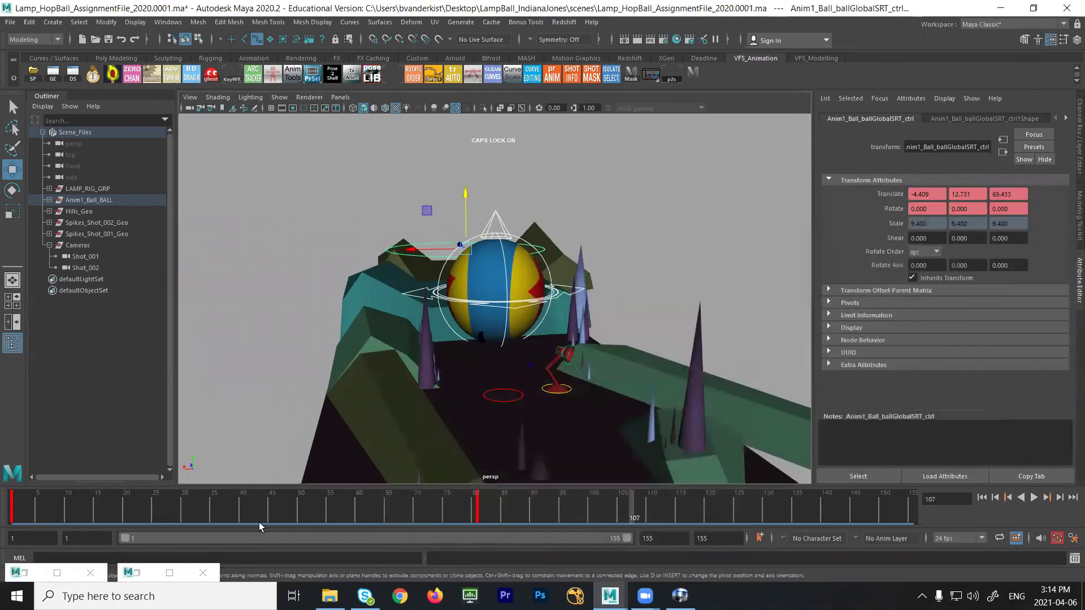
left_click(135, 575)
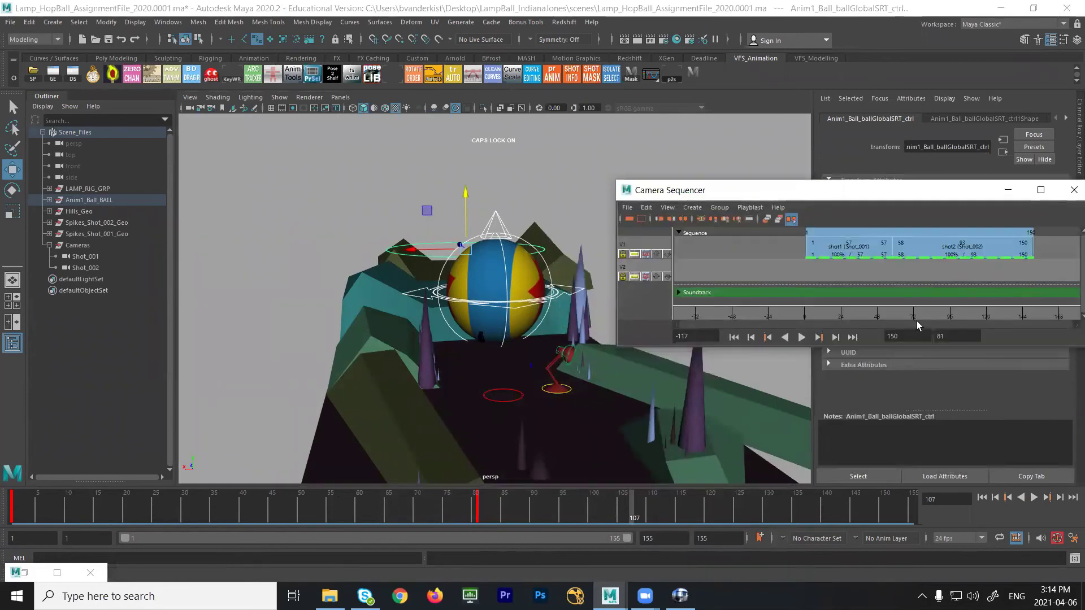
left_click_drag(919, 318, 1013, 305)
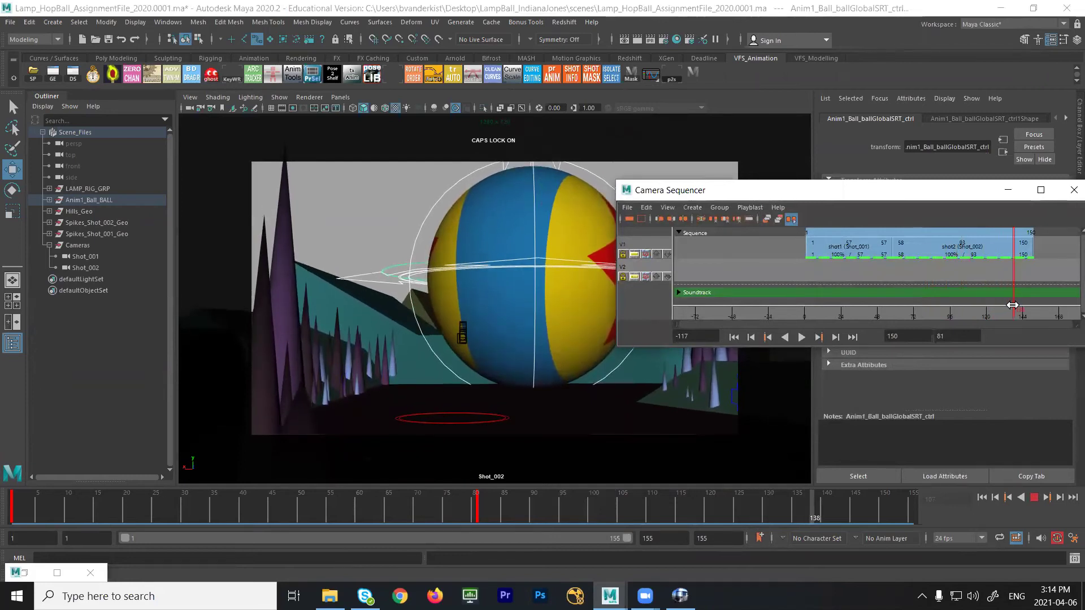
left_click(812, 517)
key("alt+v")
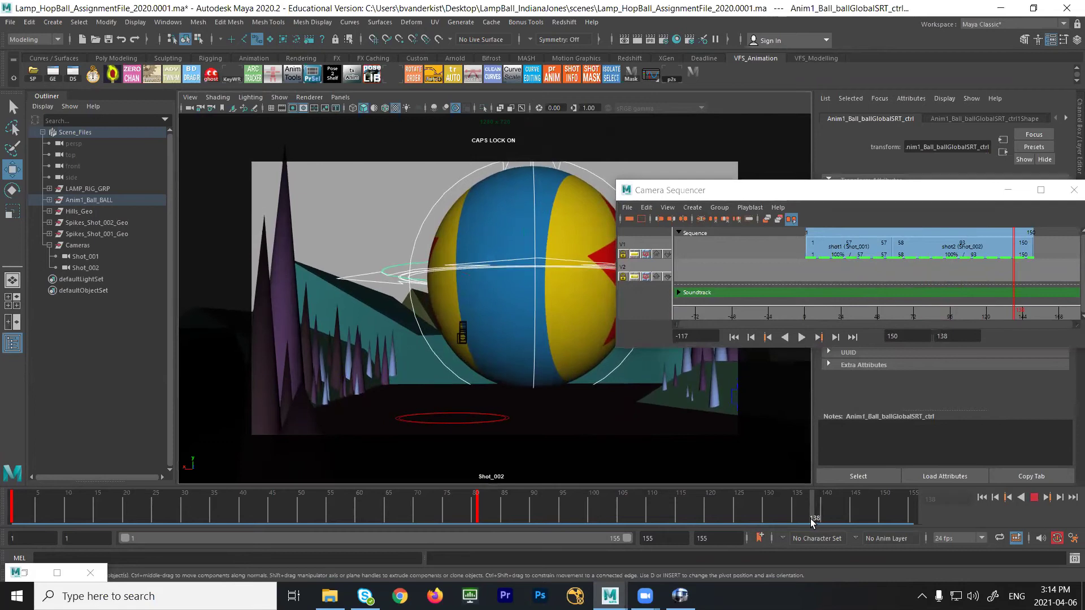
left_click(815, 518)
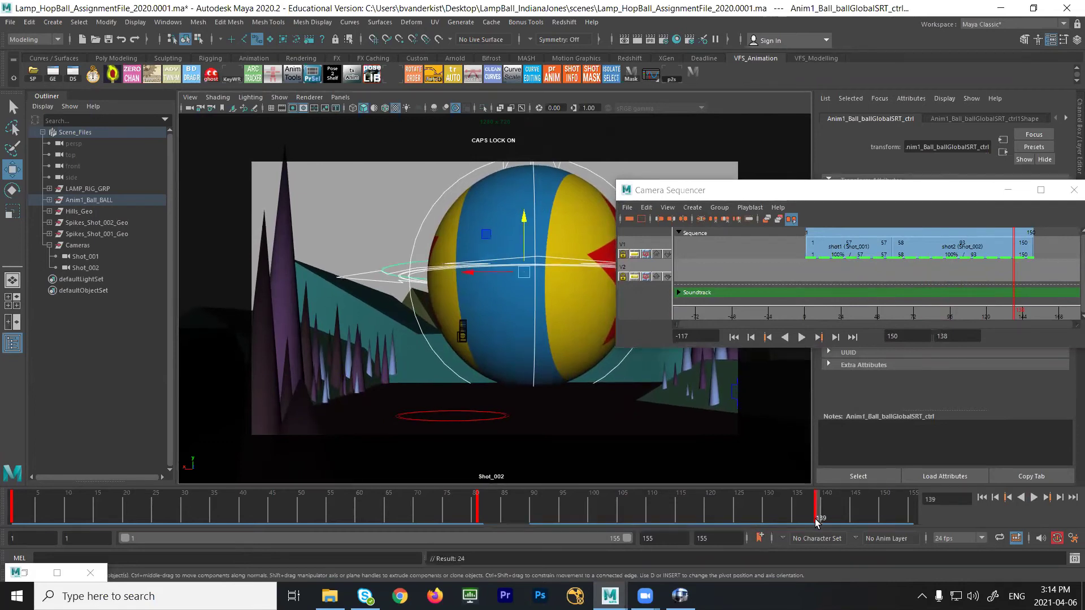
- In the persp view, move the ball's local control farther toward the lamp at frame 139 and check it through Shot_002
left_click(341, 96)
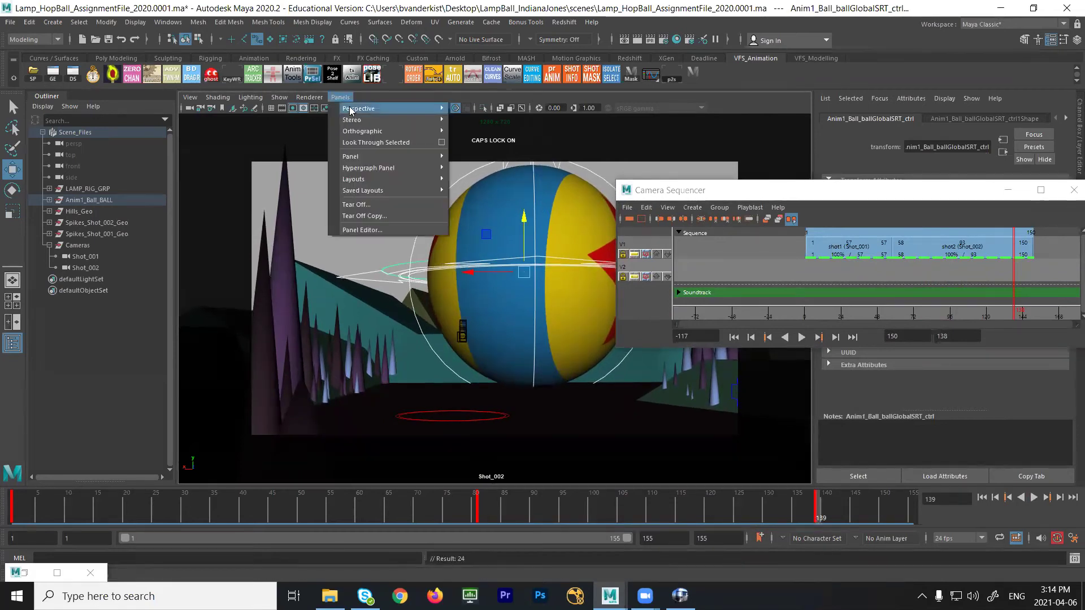
mouse_move(407, 108)
left_click(490, 131)
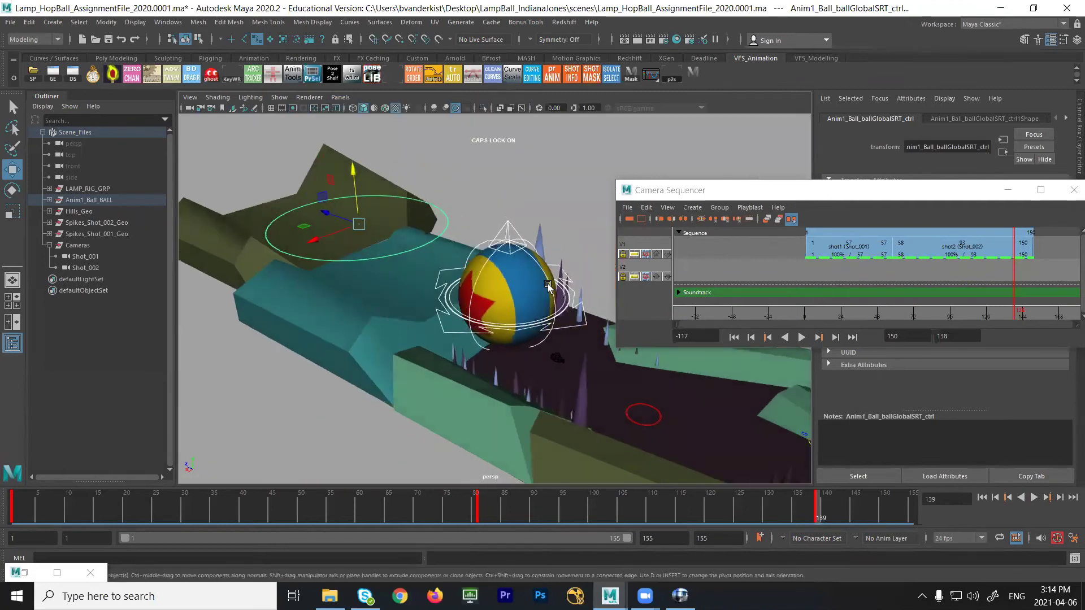
left_click(578, 327)
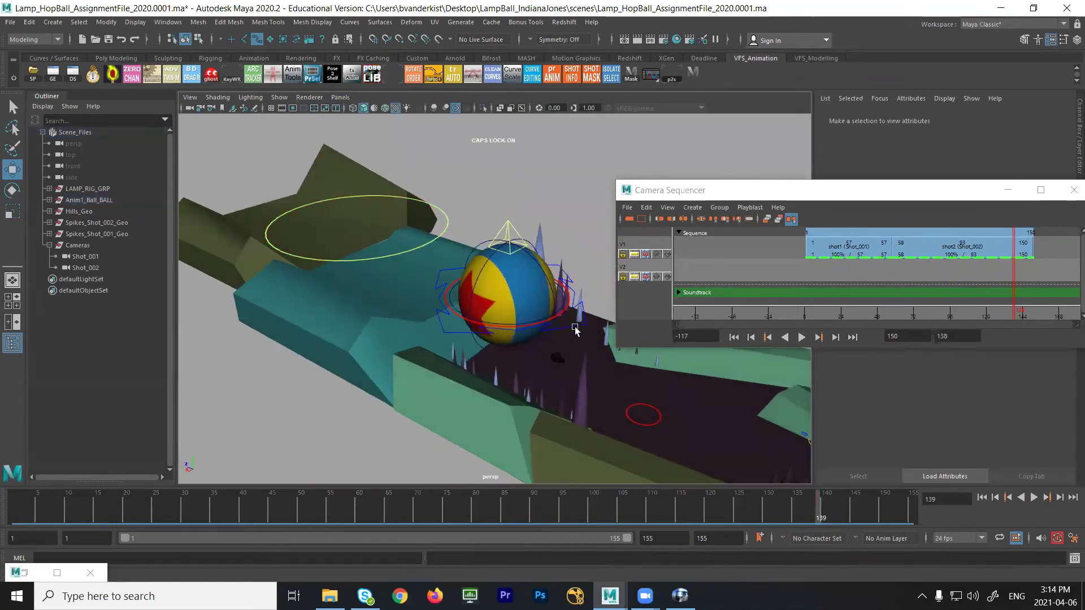
left_click(575, 330)
left_click_drag(477, 285, 630, 373)
middle_click_drag(546, 377, 404, 351, "alt")
mouse_move(992, 312)
left_mouse_down()
mouse_move(1010, 316)
mouse_move(971, 317)
mouse_move(1022, 348)
mouse_move(1014, 345)
left_mouse_up()
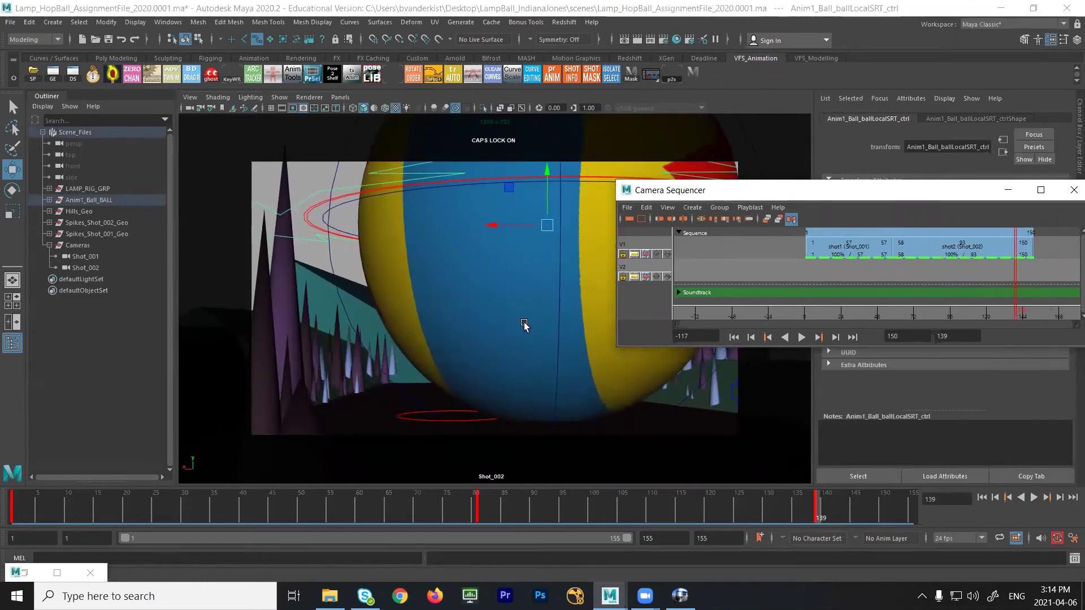
- In the persp view, nudge the ball's local control still closer to the lamp at frame 139, and play both shots through their cameras
left_click(341, 98)
mouse_move(396, 109)
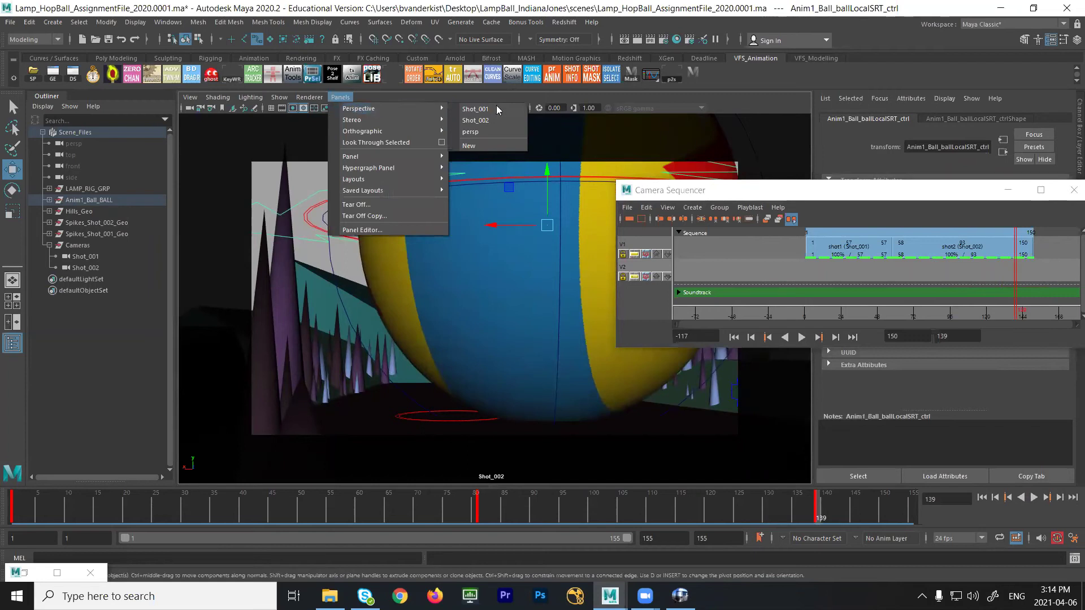
left_click(496, 132)
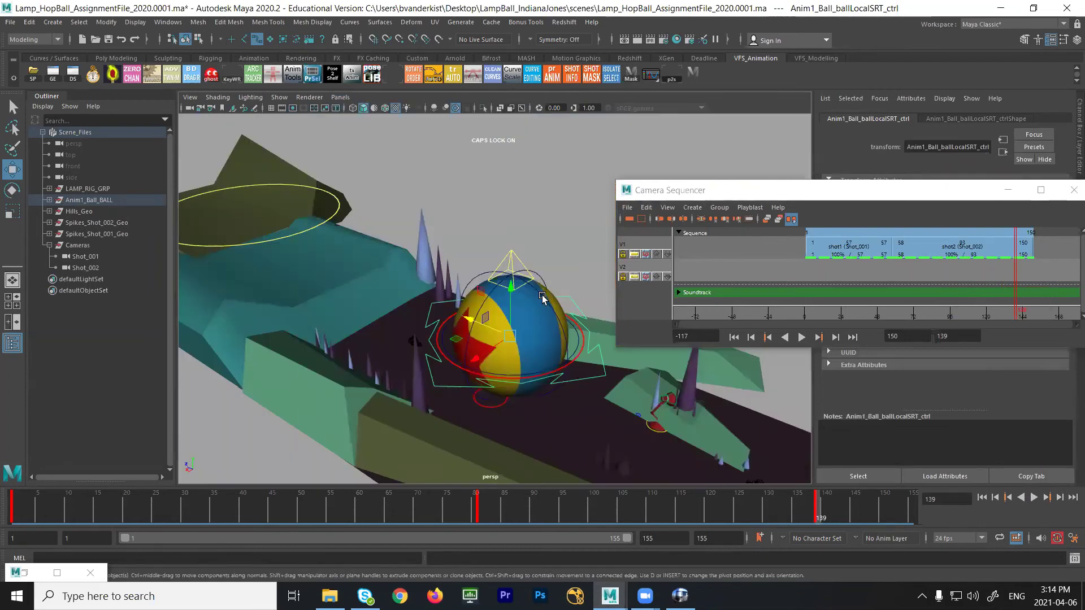
left_click_drag(467, 317, 533, 345)
left_click_drag(1011, 306, 741, 305)
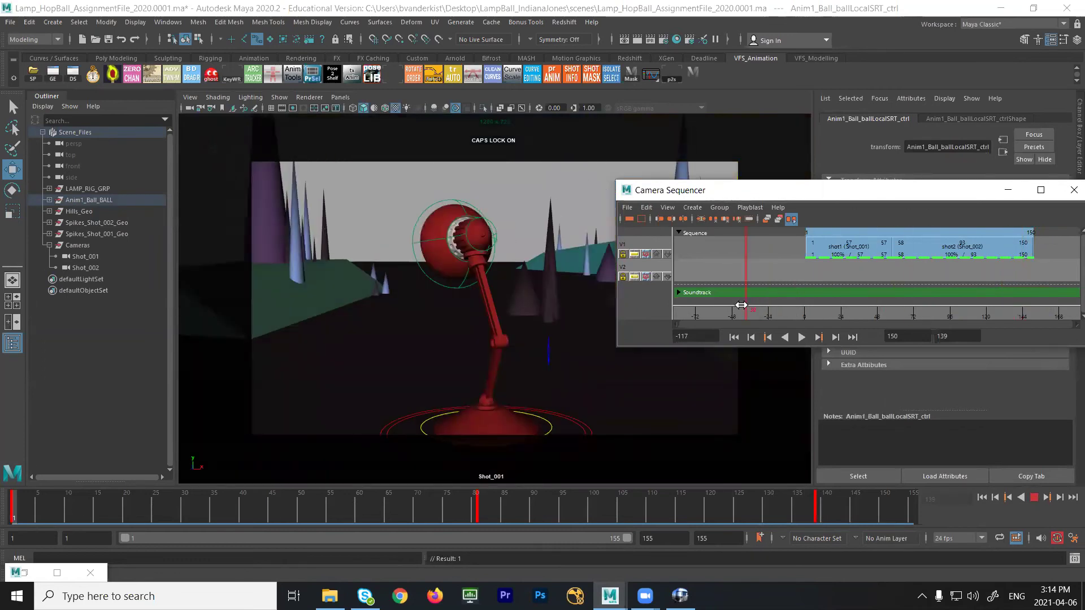
left_click_drag(807, 317, 839, 325)
left_click(800, 337)
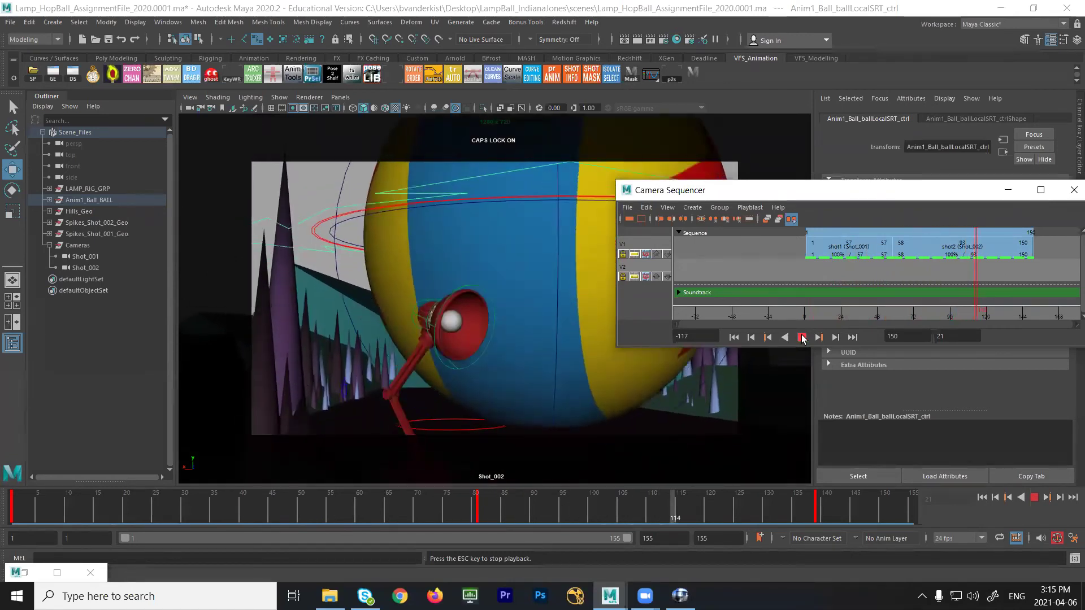
left_click(802, 338)
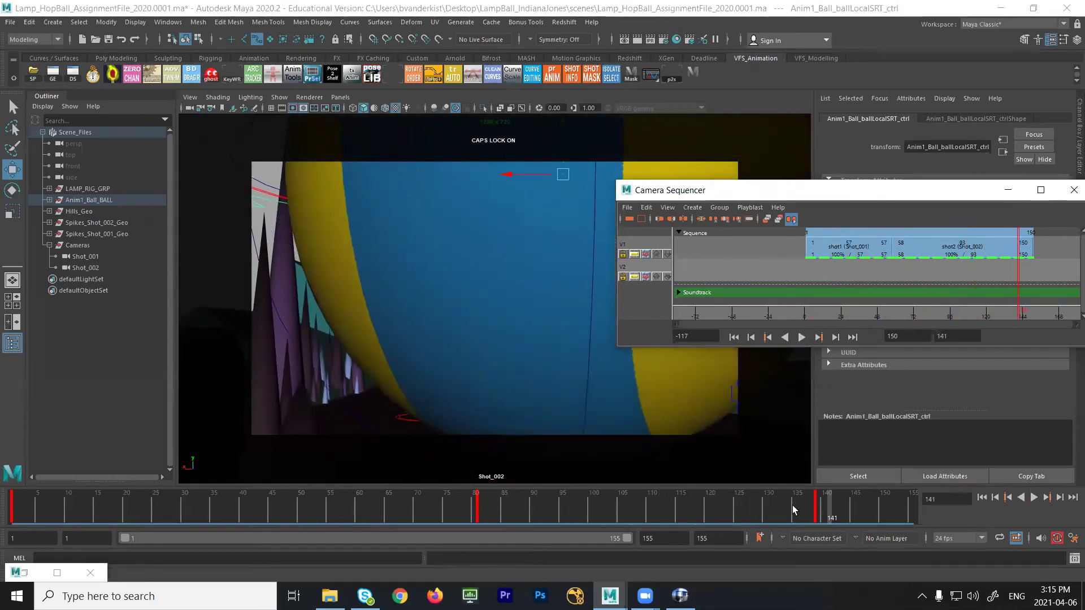
- Play the ball's roll in the persp view and raise its local control slightly at frame 61, then scrub to frame 138 to check its path
left_click_drag(814, 510, 810, 497)
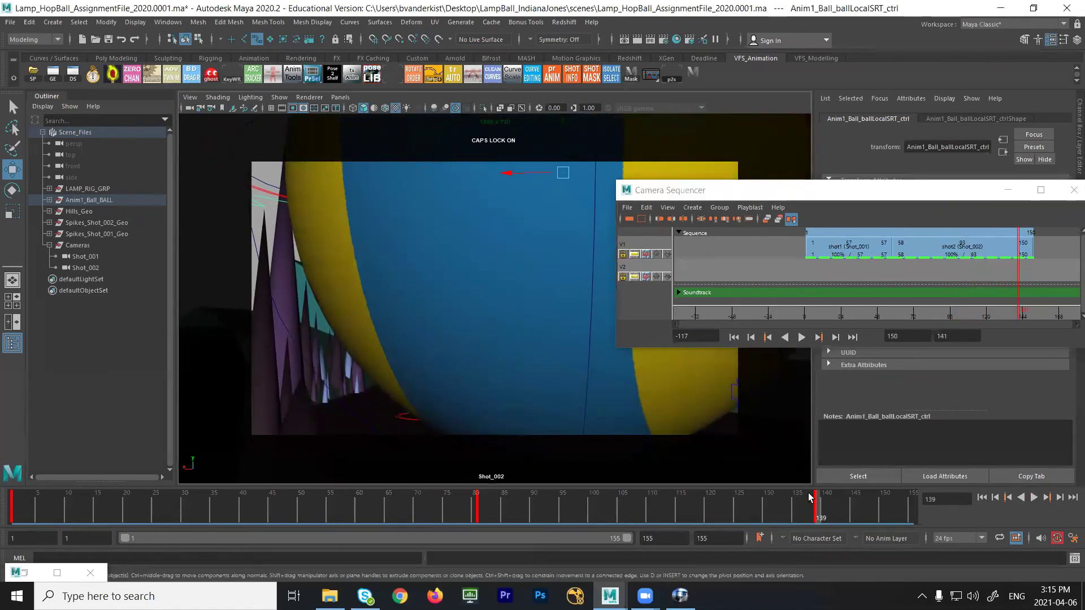
left_click(340, 97)
mouse_move(416, 108)
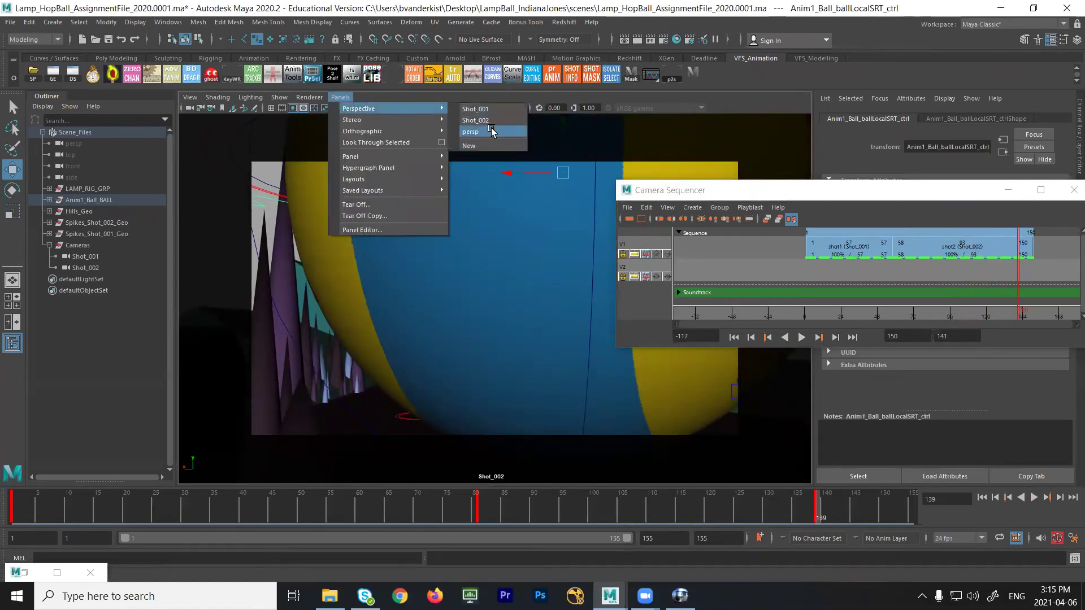
left_click(471, 132)
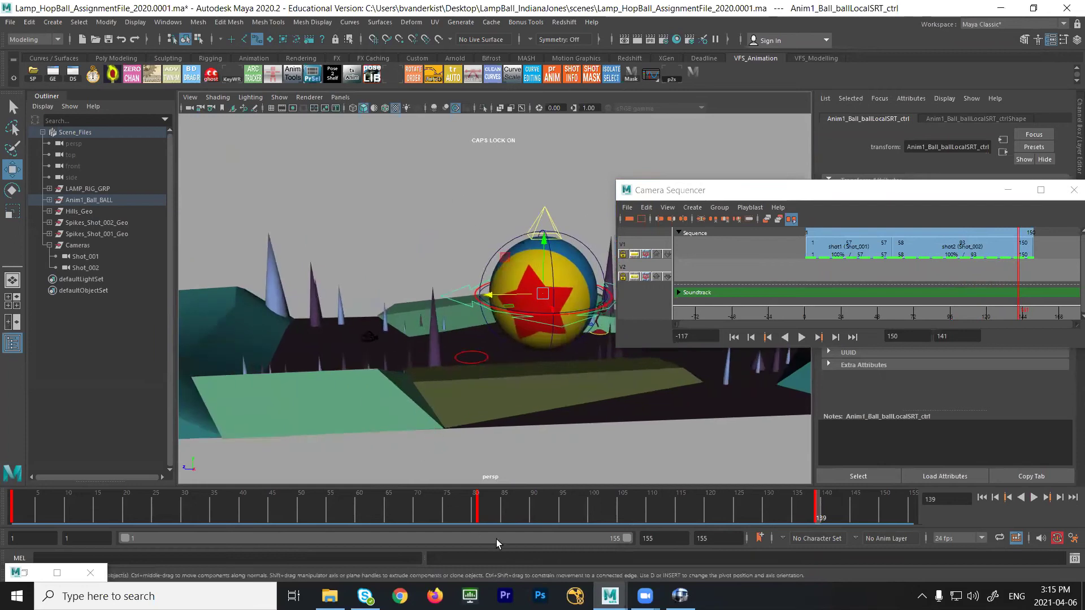
left_click_drag(495, 511, 179, 508)
scroll(413, 224, "up", 3)
middle_click_drag(414, 225, 603, 184, "alt")
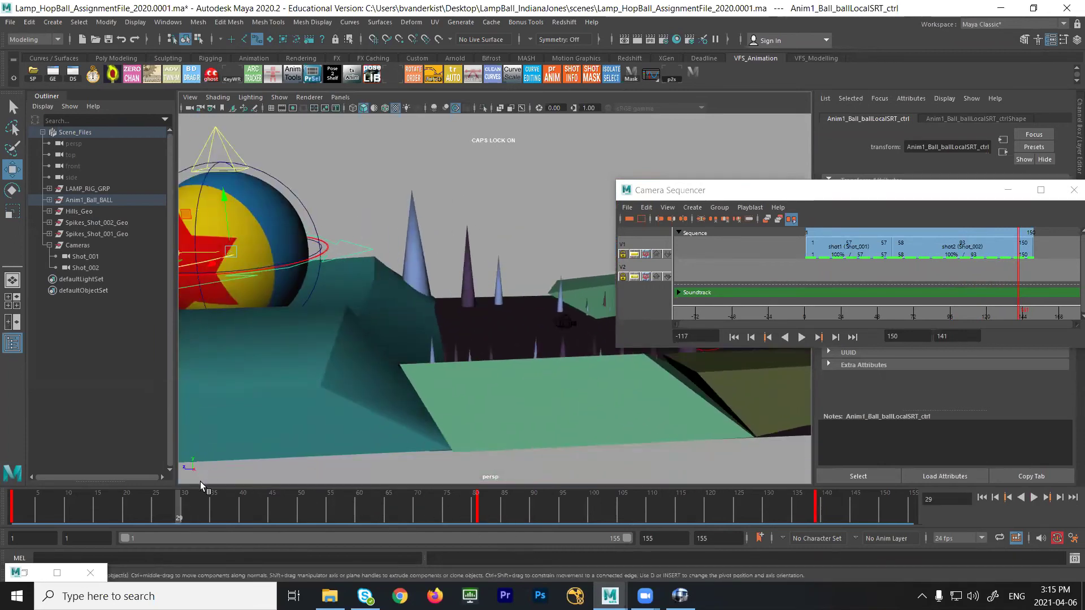
key("alt+v")
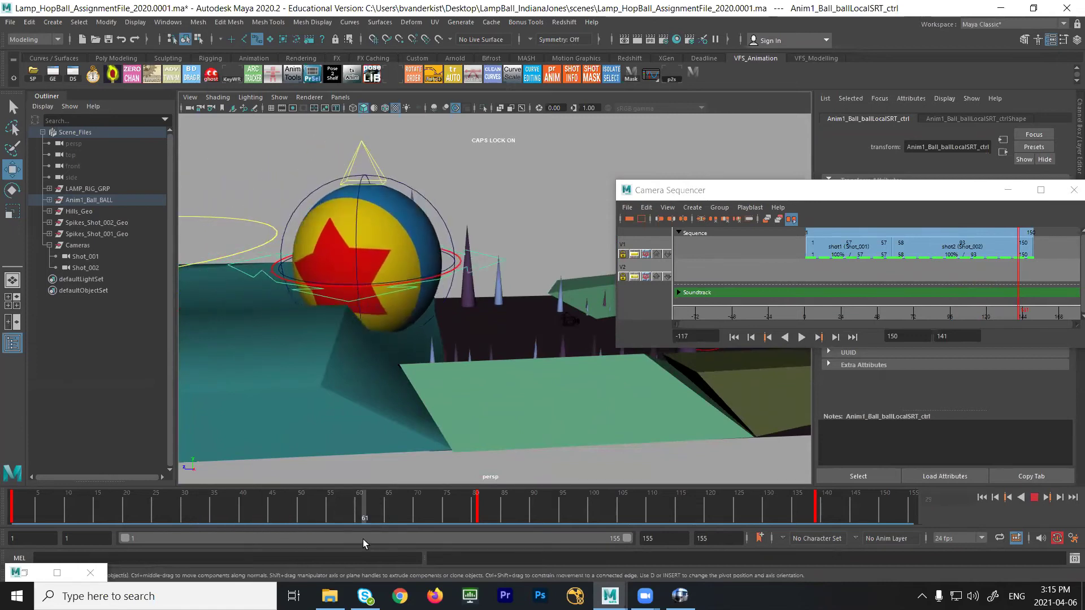
left_click_drag(360, 210, 357, 175)
left_click_drag(388, 228, 279, 208, "alt")
mouse_move(346, 512)
left_mouse_down()
mouse_move(208, 511)
mouse_move(814, 511)
mouse_move(368, 512)
mouse_move(774, 520)
mouse_move(726, 519)
mouse_move(826, 541)
mouse_move(815, 534)
left_mouse_up()
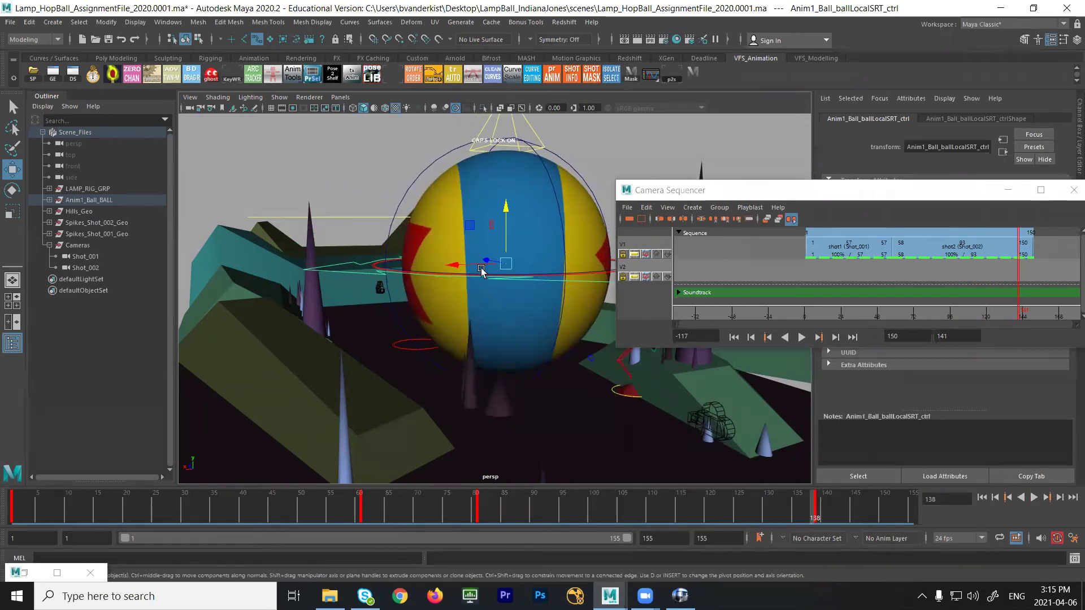
left_click_drag(481, 268, 506, 286, "alt")
middle_click_drag(390, 226, 281, 151, "alt")
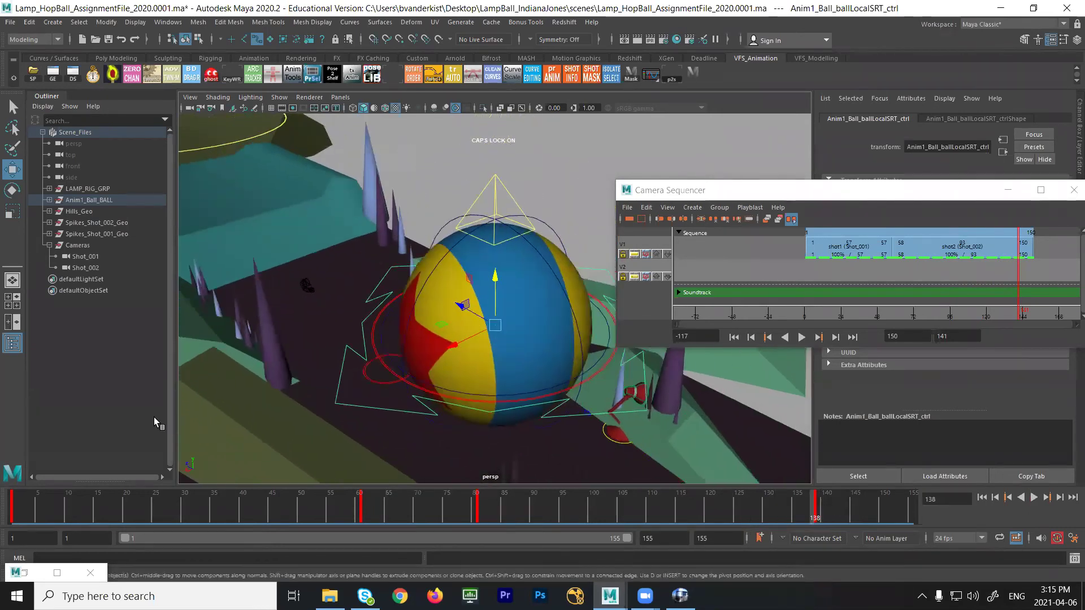
- Restore the Graph Editor, select all the ball's controls and set the tangents of all their animation keys to linear
left_click(15, 574)
left_click(21, 577)
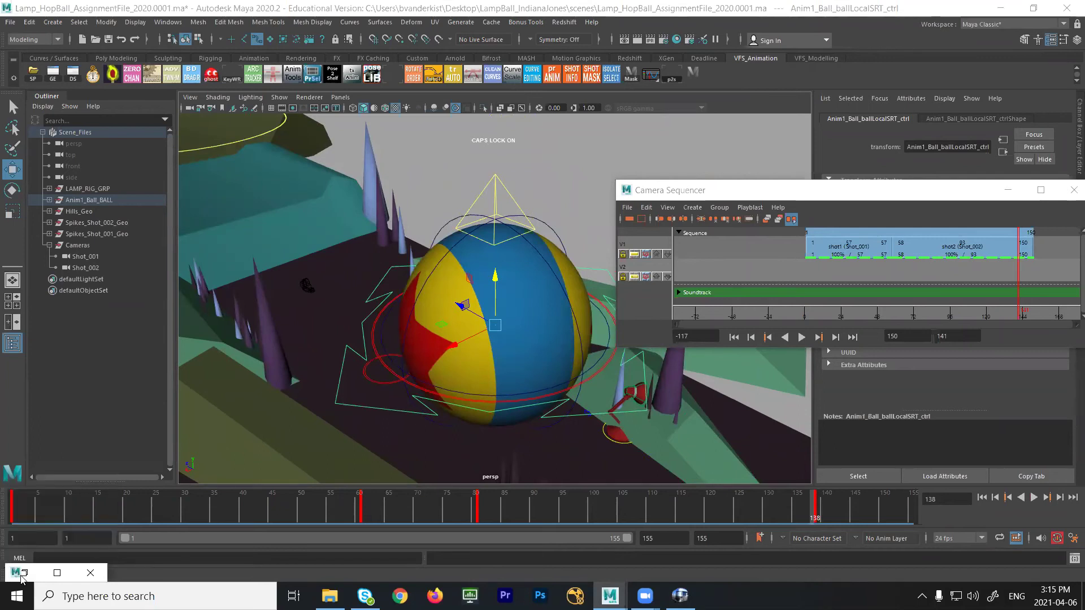
left_click(25, 573)
scroll(443, 263, "down", 8)
left_click_drag(565, 232, 486, 201, "alt")
middle_click_drag(448, 196, 435, 196, "alt")
left_click_drag(436, 198, 537, 386, "alt")
left_click(38, 505)
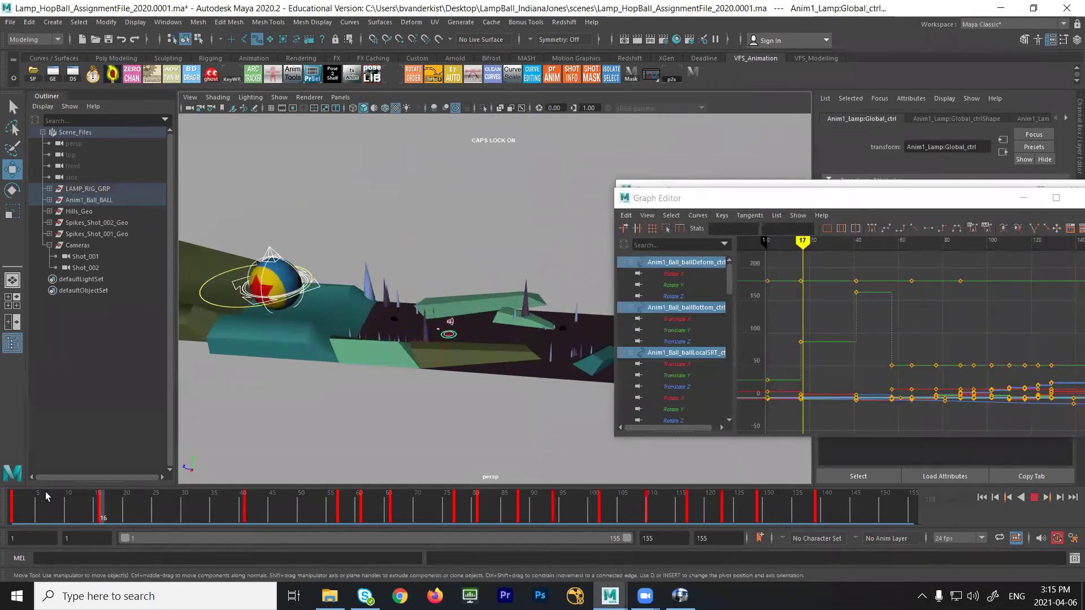
left_click_drag(196, 355, 192, 361)
right_click_drag(956, 288, 854, 292, "alt")
middle_click_drag(854, 292, 817, 290, "alt")
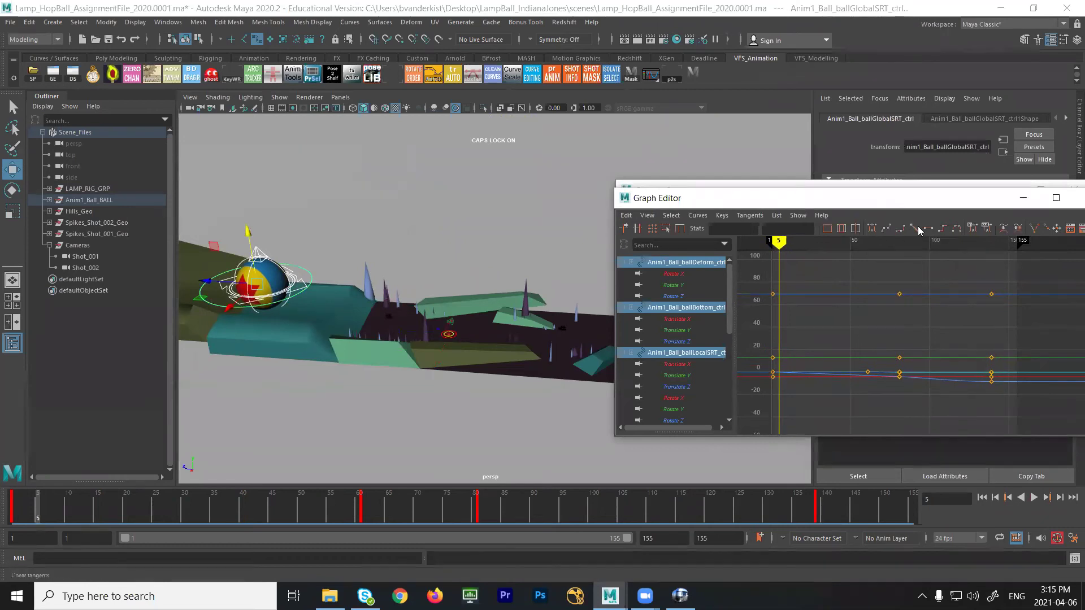
left_click(1018, 198)
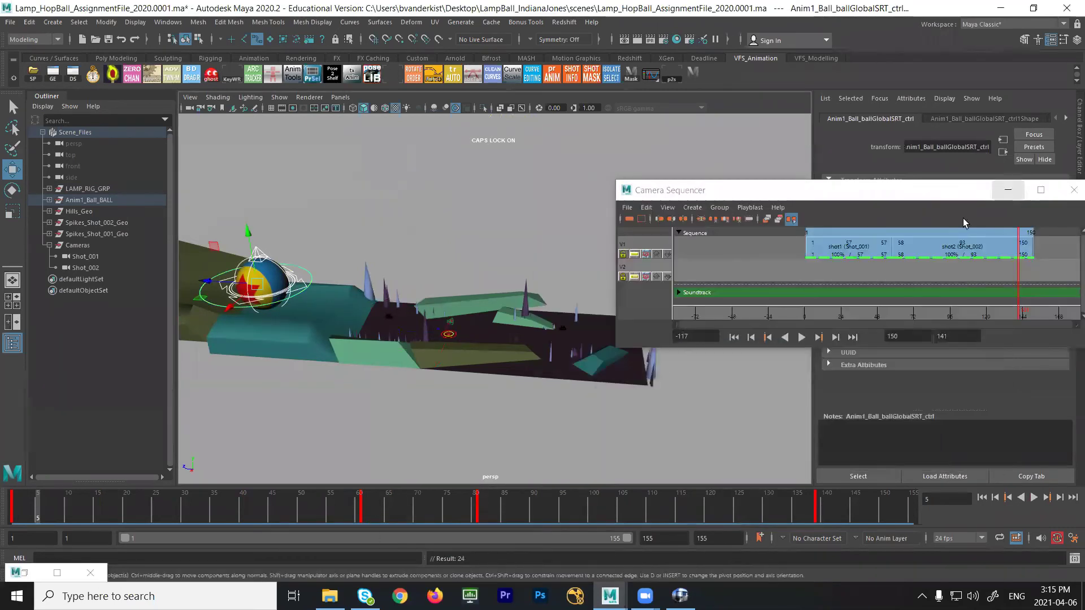
- Scrub Shot_002 and lower the ball local control's Translate Z key at frame 139 to about -9.08 in the Graph Editor
mouse_move(908, 313)
left_mouse_down()
mouse_move(864, 315)
mouse_move(982, 320)
mouse_move(924, 326)
mouse_move(983, 334)
mouse_move(960, 344)
mouse_move(861, 356)
mouse_move(934, 361)
left_mouse_up()
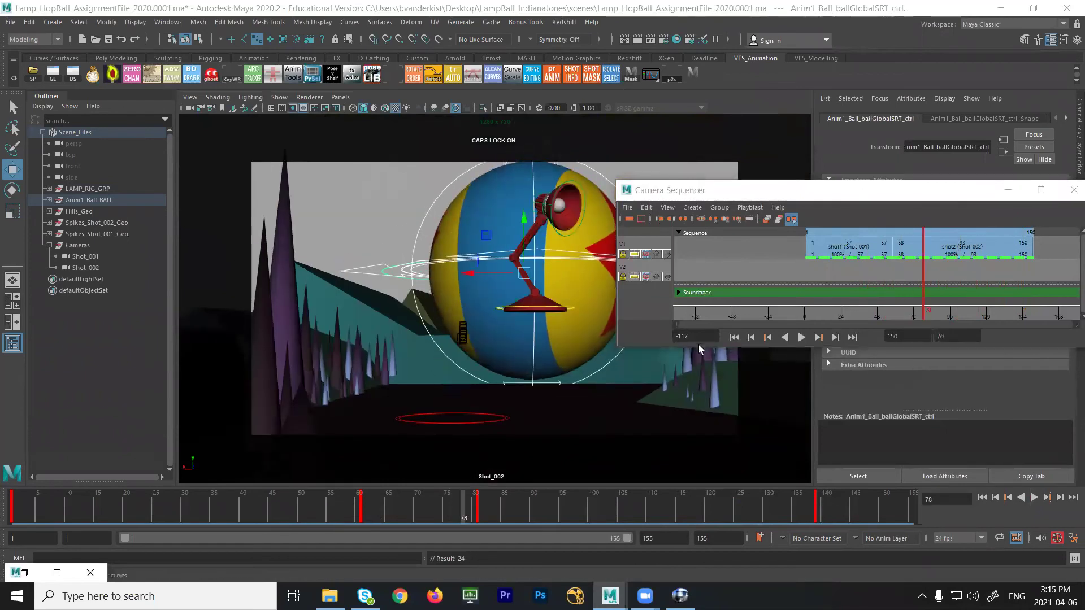
key("q")
left_click(375, 268)
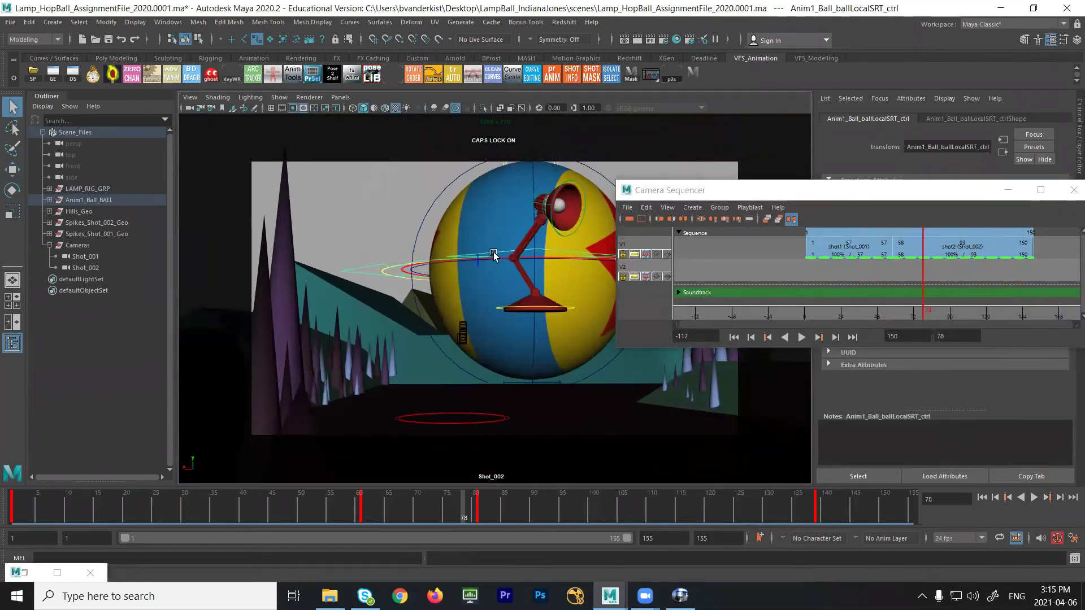
key("w")
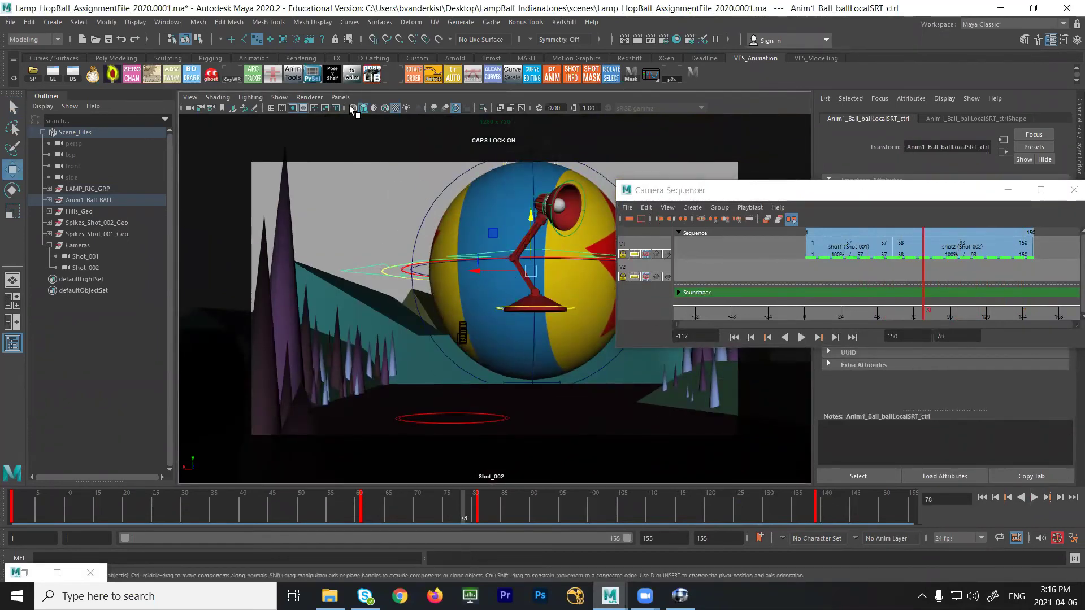
left_click(24, 572)
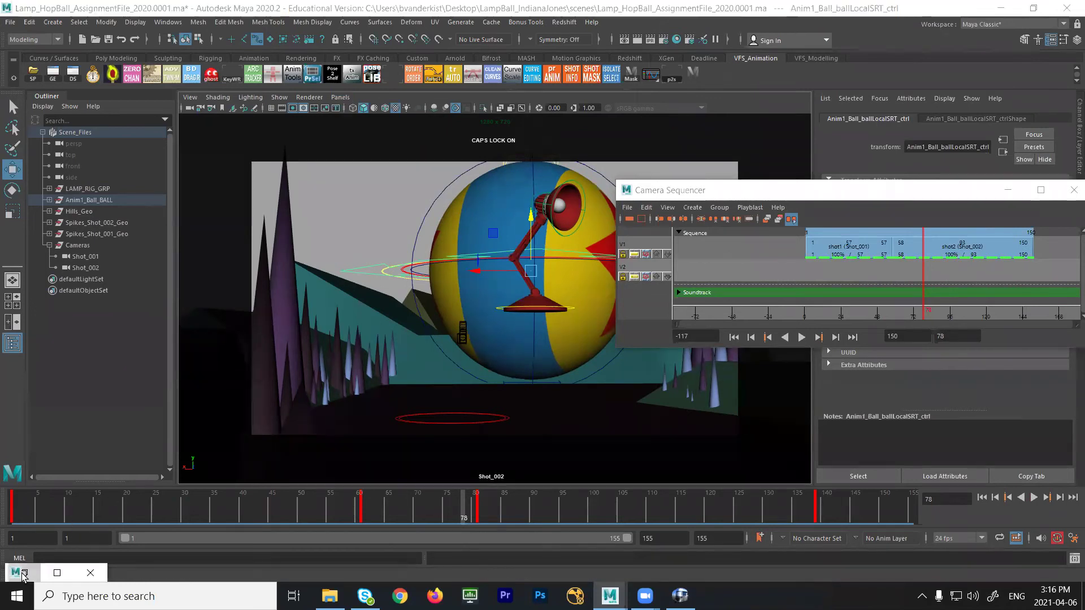
left_click(687, 296)
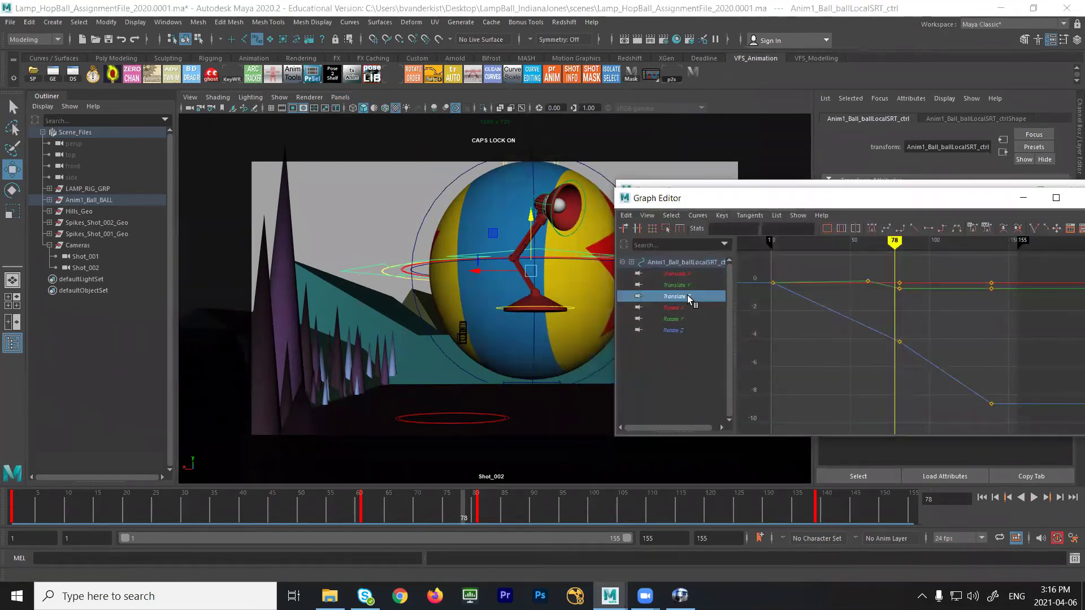
mouse_move(894, 242)
left_mouse_down()
mouse_move(814, 248)
mouse_move(893, 280)
mouse_move(994, 365)
left_mouse_up()
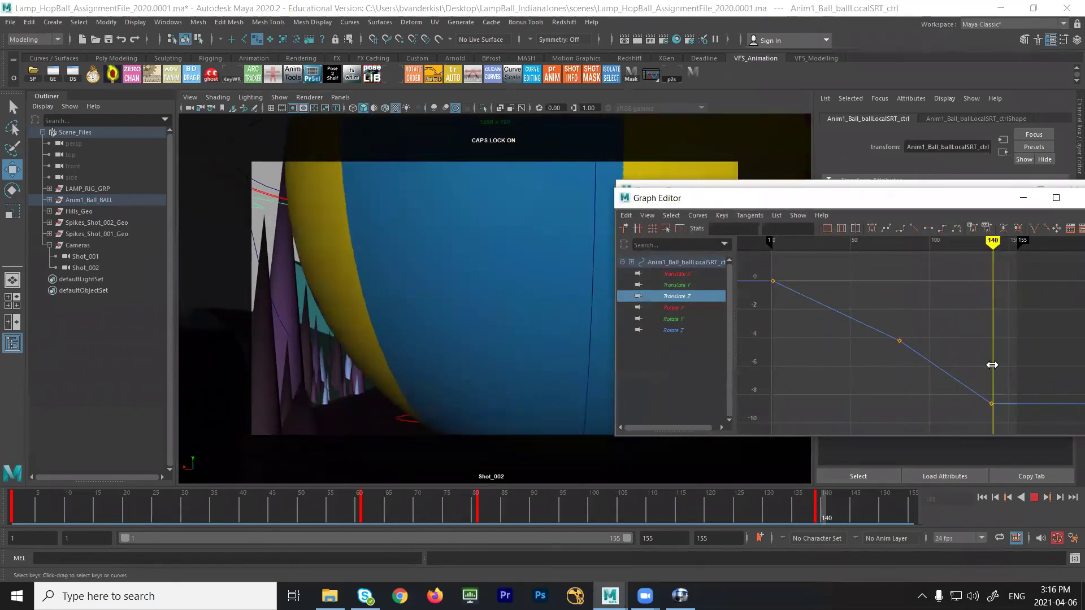
left_click_drag(993, 242, 992, 241)
mouse_move(1001, 353)
middle_mouse_down("shift")
mouse_move(1010, 392)
mouse_move(1011, 362)
middle_mouse_up("shift")
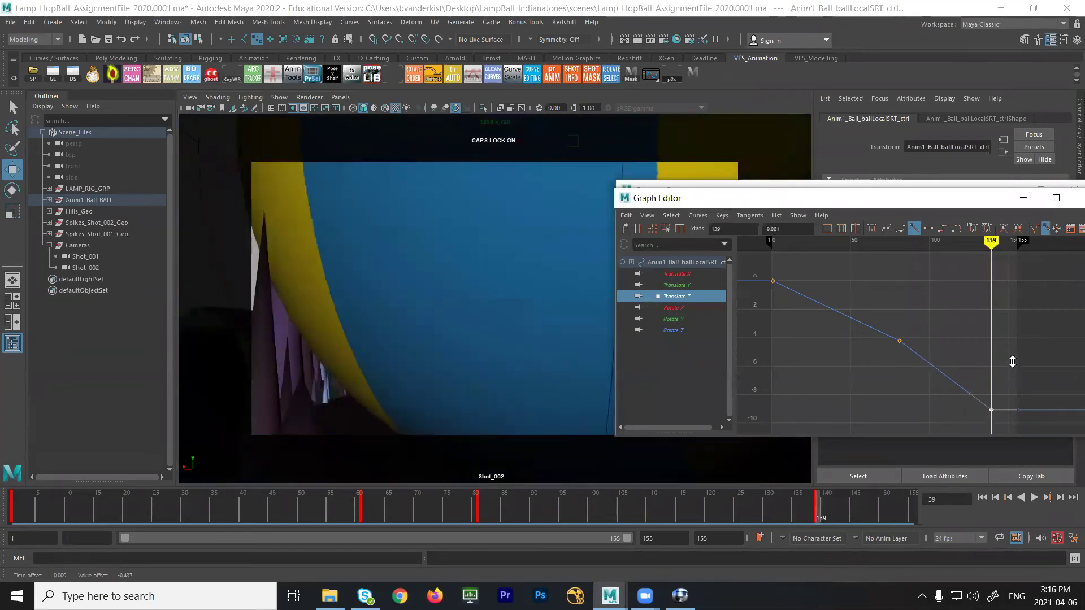
- Lower the ball local control's Translate X key at frame 139 to about -0.345, and lower its frame 81 key below zero
left_click(695, 274)
middle_click_drag(997, 366, 996, 412, "shift")
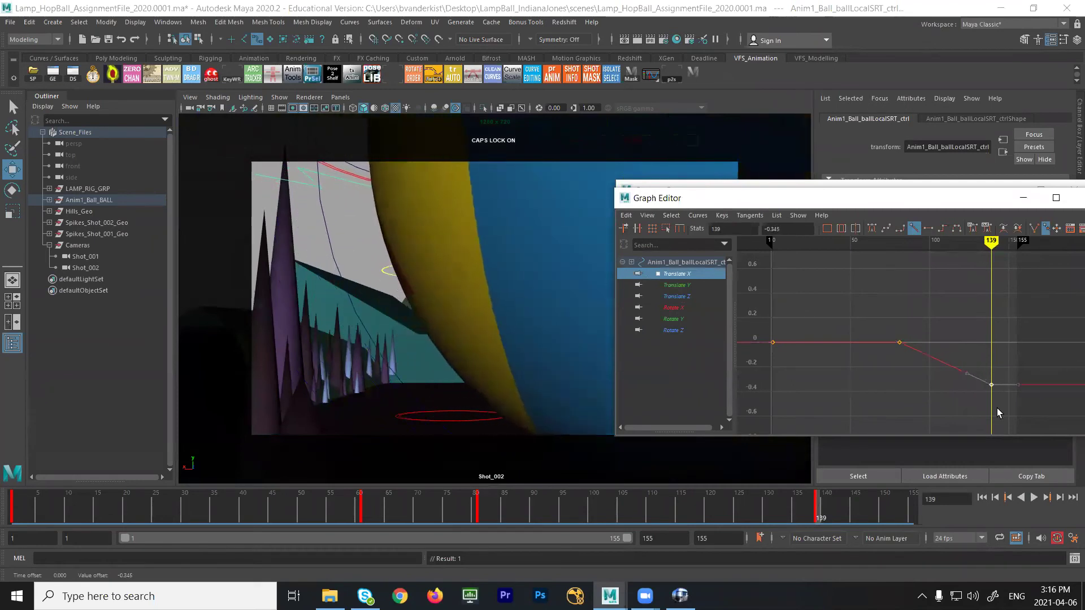
left_click_drag(992, 260, 896, 260)
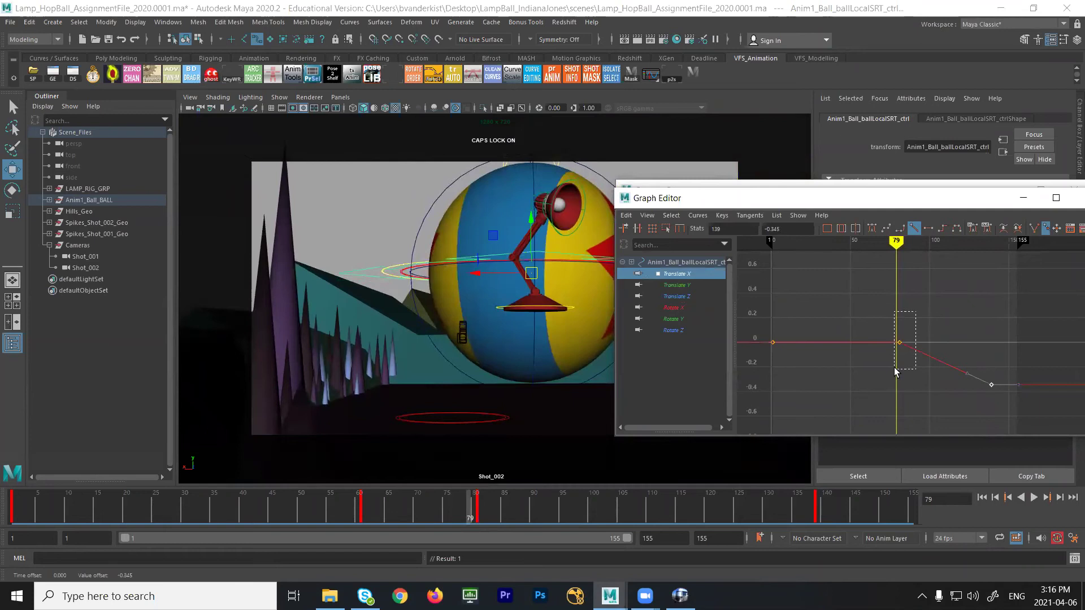
middle_click_drag(973, 302, 974, 321, "shift")
- Raise the ball local control's Translate X key at frame 1 to about 0.08 and play Shot_002 to check the sideways drift
mouse_move(888, 255)
left_mouse_down()
mouse_move(776, 270)
mouse_move(771, 250)
left_mouse_up()
middle_click_drag(848, 282, 841, 255, "shift")
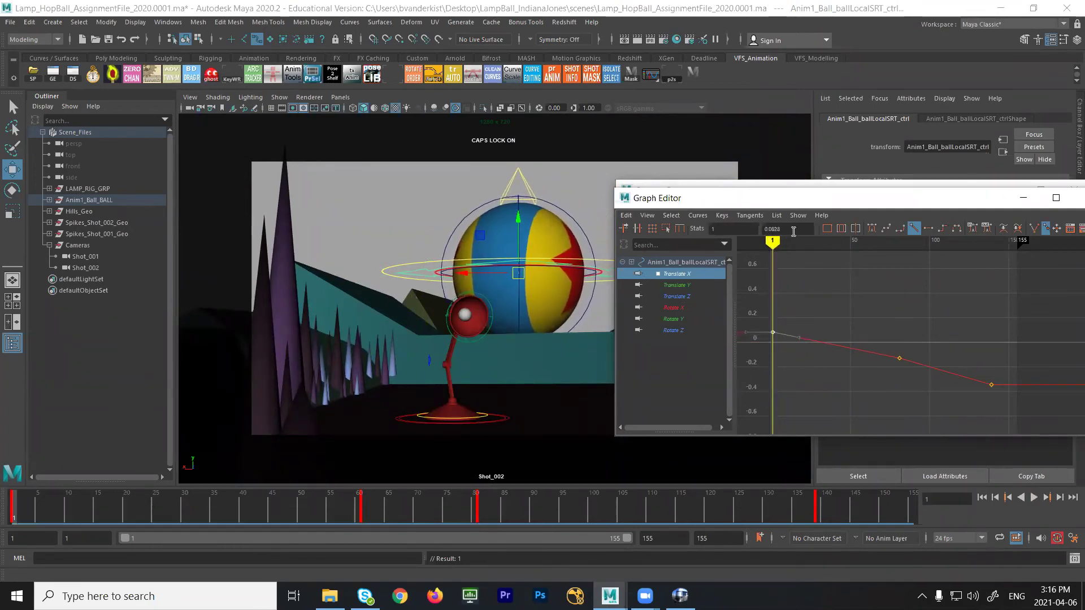
key("alt+v")
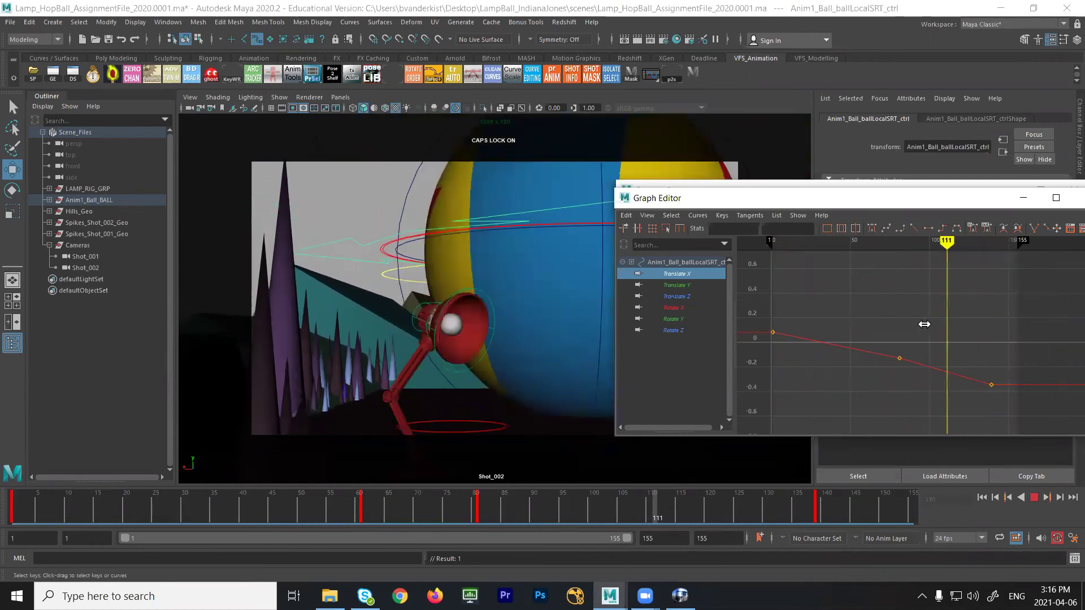
key("alt+v")
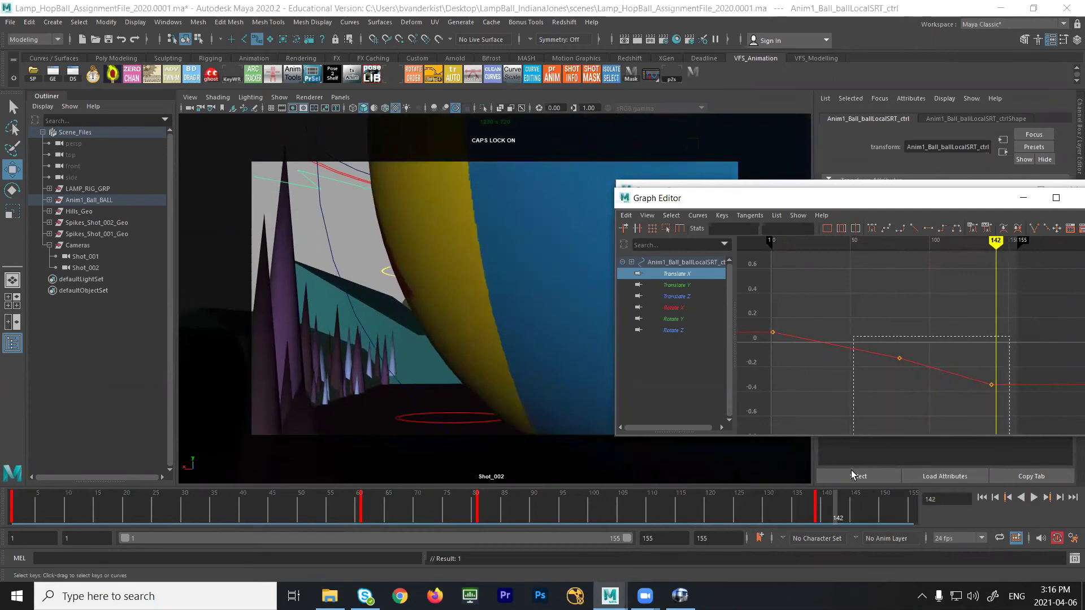
- Raise the Translate X keys at frames 81 and 139 together by about 0.064, bring frame 139 up to about -0.202, and play the result
middle_click_drag(867, 403, 868, 395)
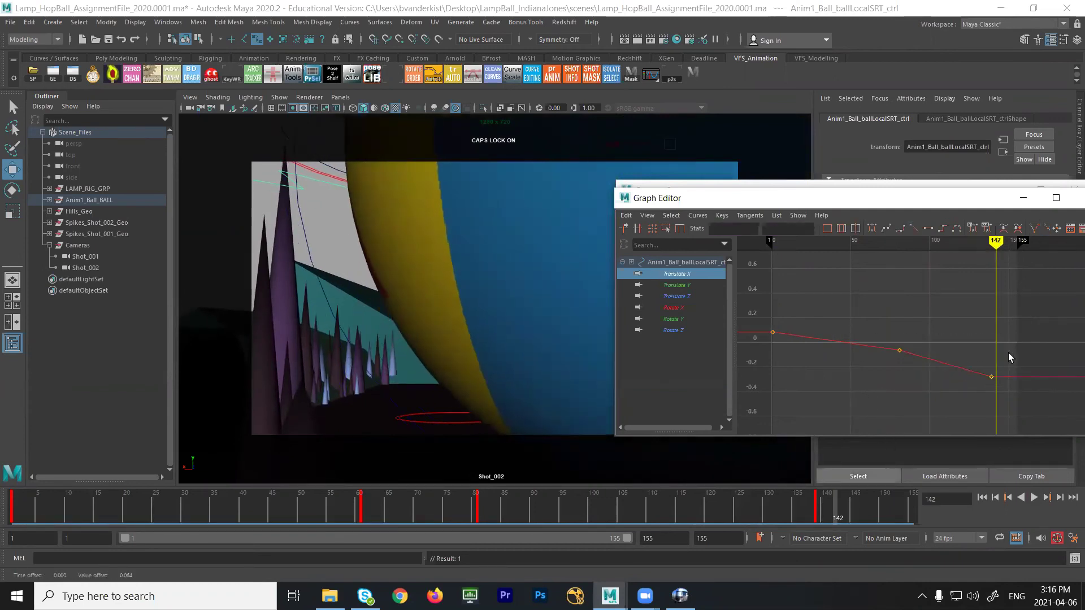
middle_click_drag(974, 388, 969, 368)
key("alt+v")
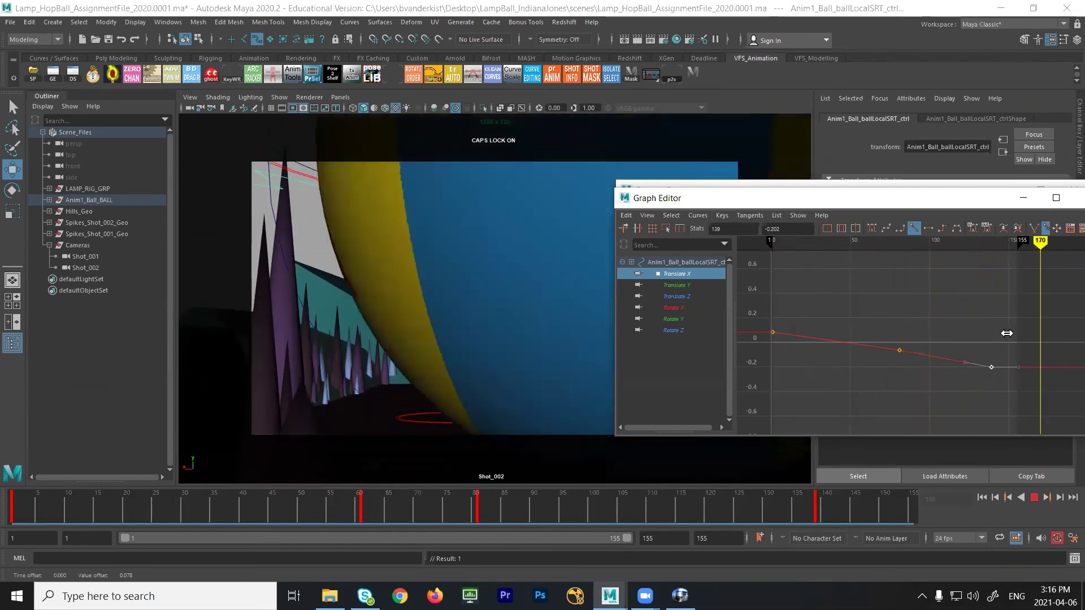
key("alt+v")
- Raise the ball local control's Translate Z key at frame 1 to about 2.841, and check the ball at frame 81
left_click(713, 299)
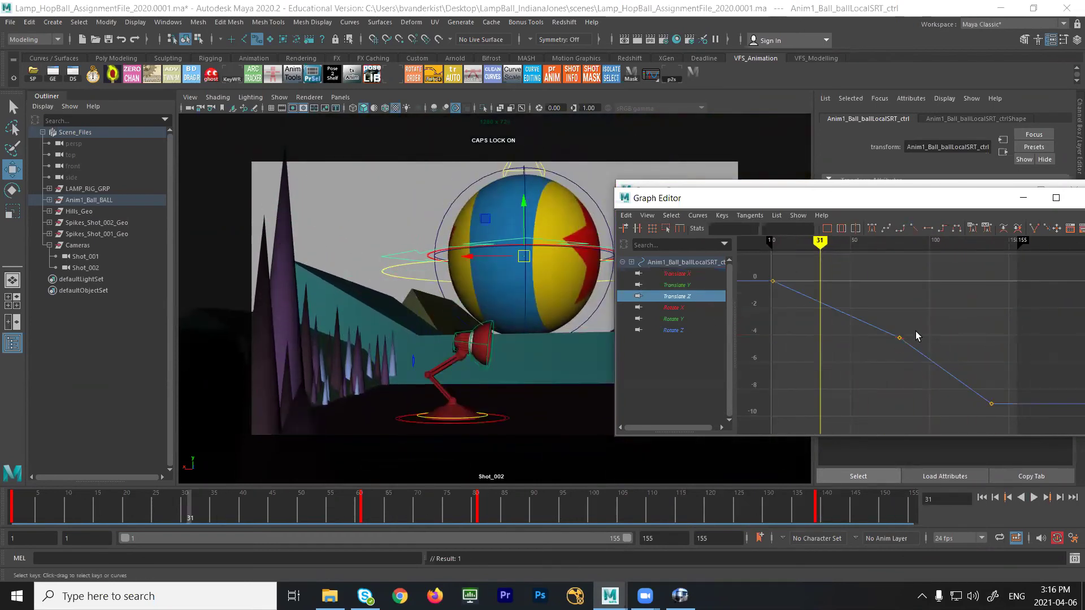
mouse_move(802, 265)
left_mouse_down()
mouse_move(901, 290)
mouse_move(927, 315)
mouse_move(892, 312)
mouse_move(994, 356)
mouse_move(778, 330)
left_mouse_up()
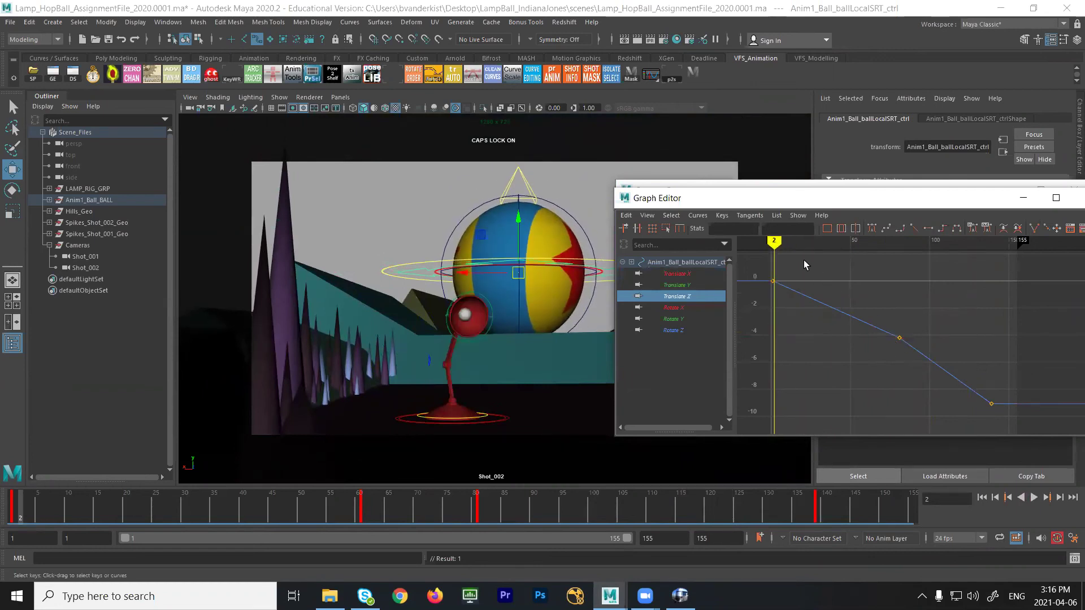
middle_click_drag(800, 338, 805, 289, "shift")
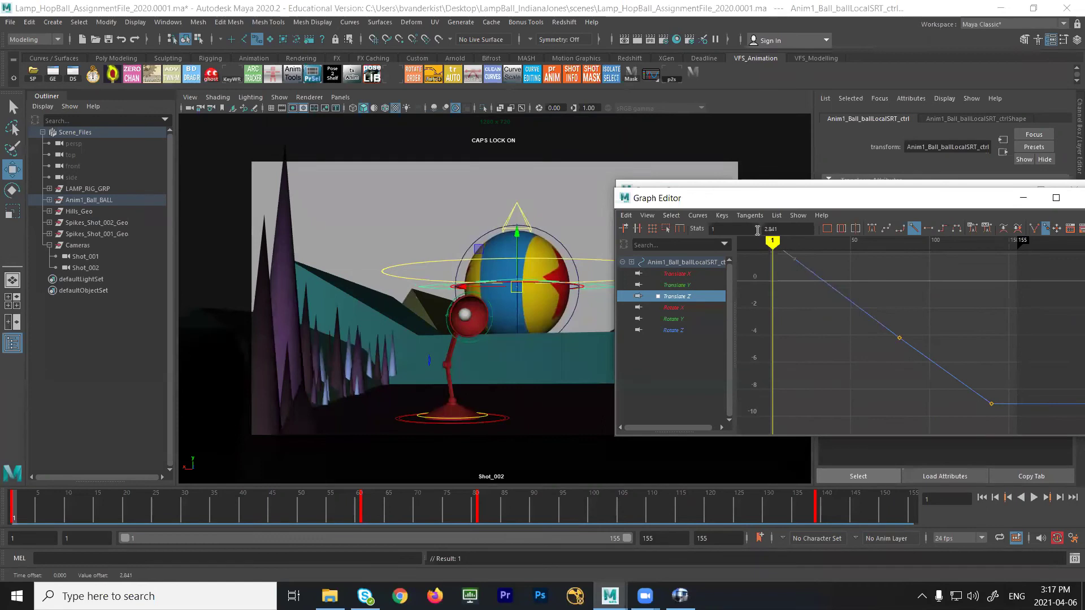
key("alt+v")
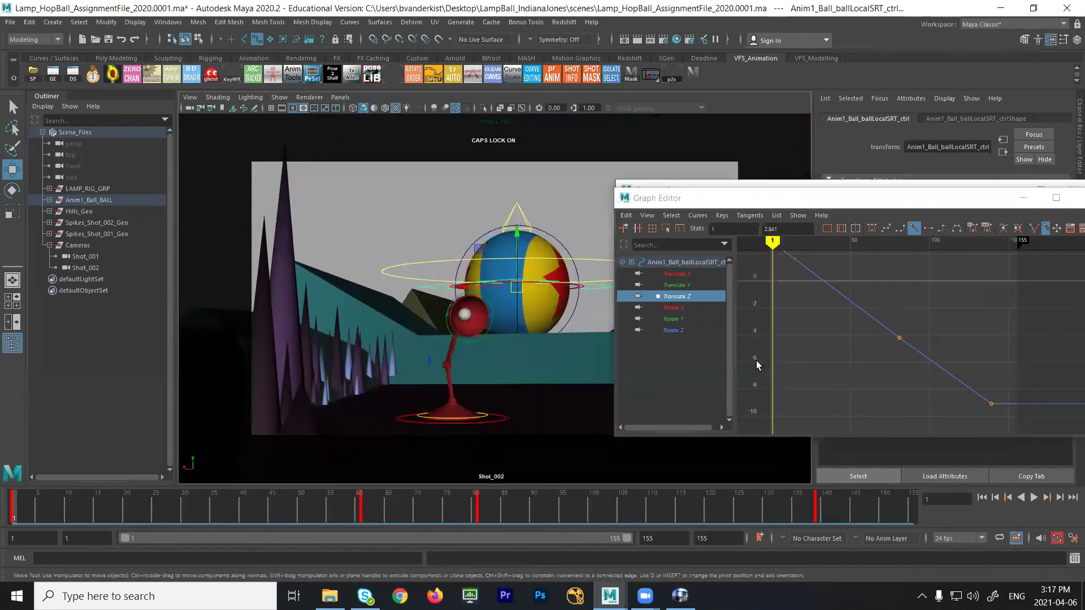
left_click(478, 515)
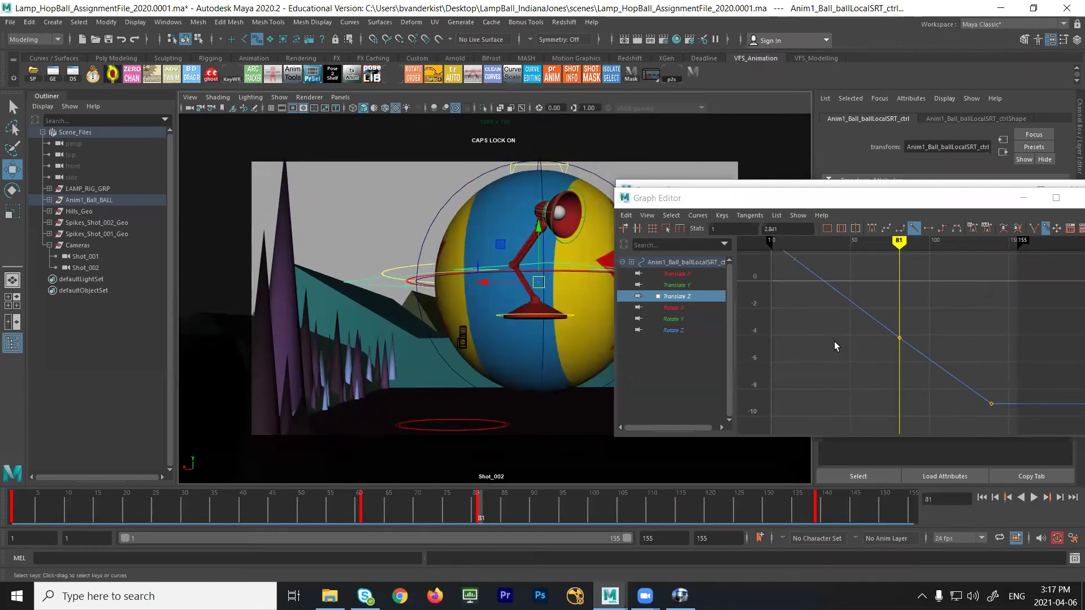
- Try moving the ball local control's frame 139 keys to frame 131, play Shot_002, and undo the retiming
key("q")
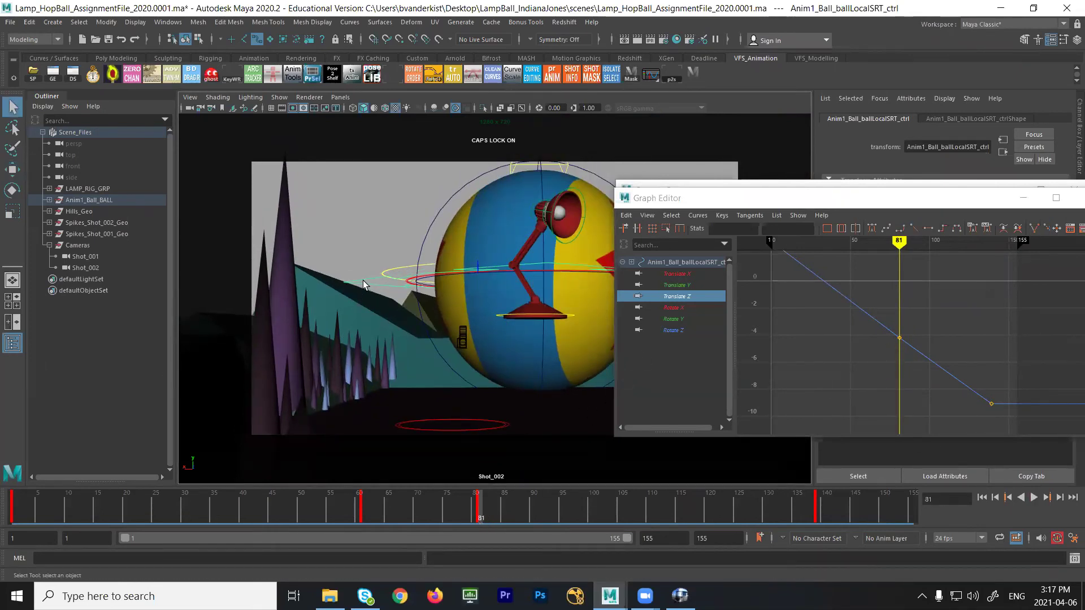
left_click(815, 521)
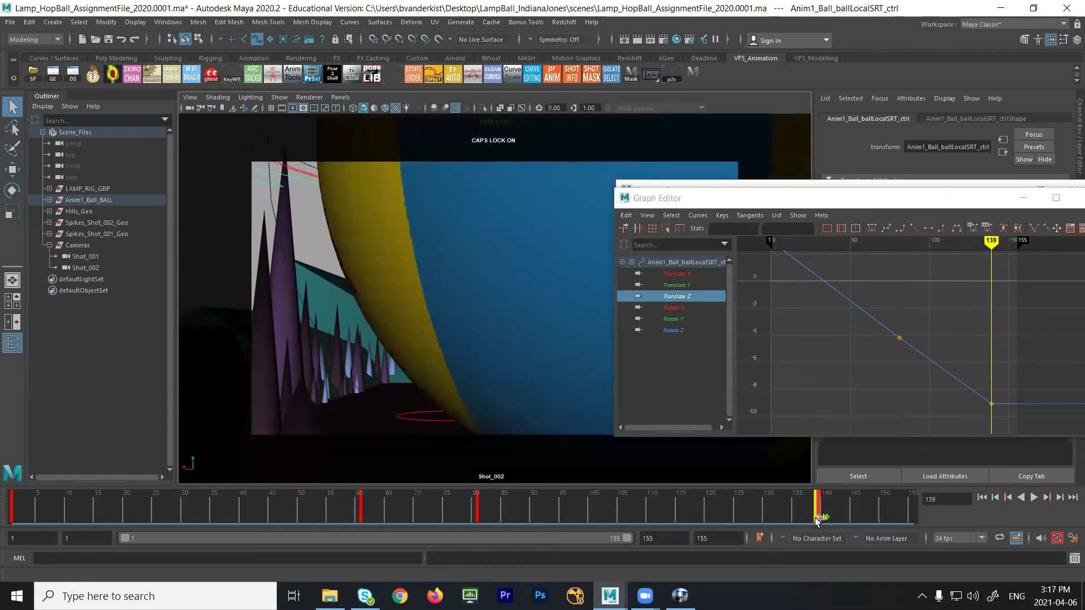
left_click_drag(815, 521, 771, 518)
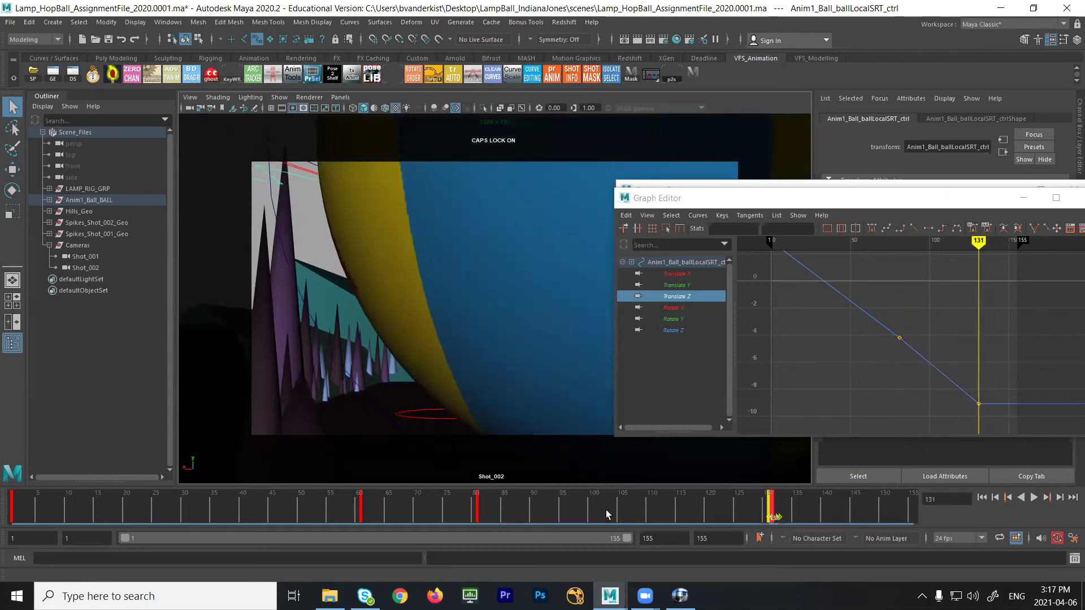
key("alt+v")
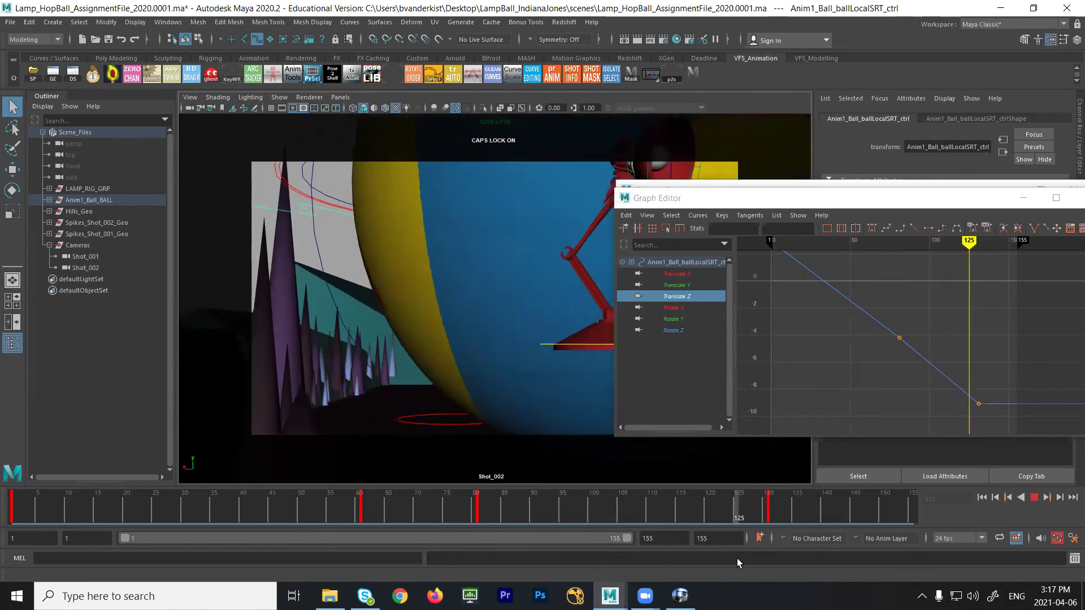
key("alt+v")
left_click_drag(747, 198, 877, 196)
left_click_drag(719, 502, 435, 563)
key("ctrl+z")
left_click_drag(360, 562, 626, 514)
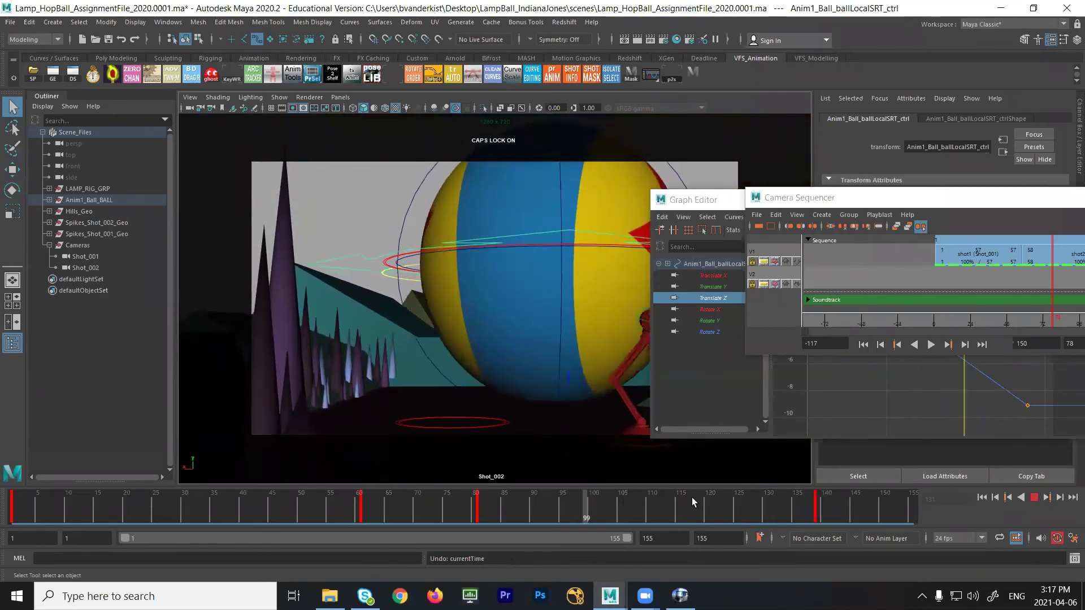
- Try lowering the ball local control's Translate Z key at frame 139 to about -10.46 and play the result
left_click_drag(1044, 385, 1027, 416)
middle_click_drag(1022, 355, 1027, 371, "shift")
key("alt+v")
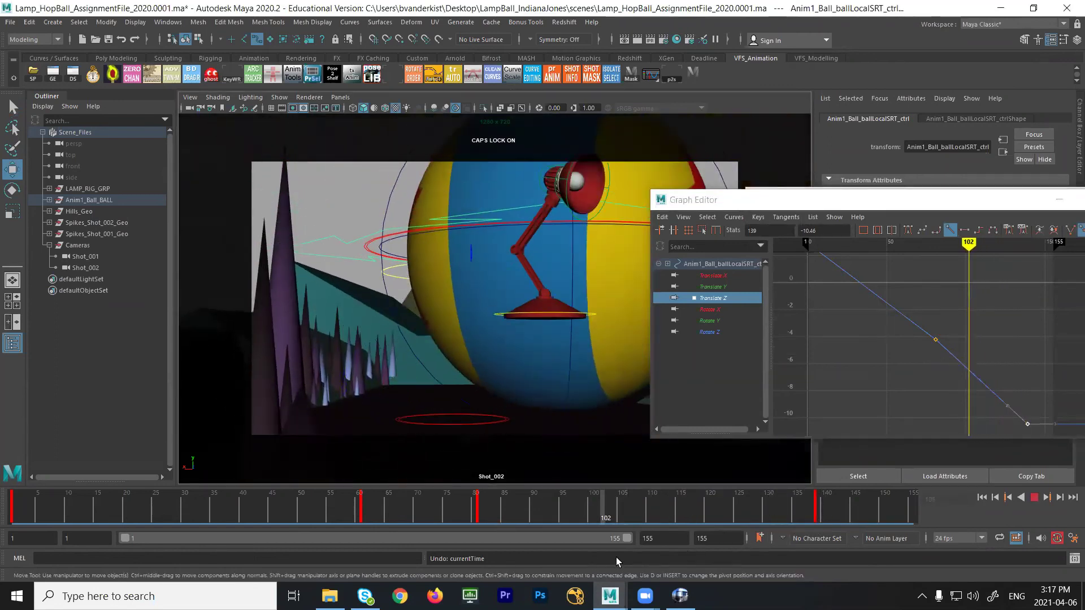
left_click_drag(721, 554, 686, 562)
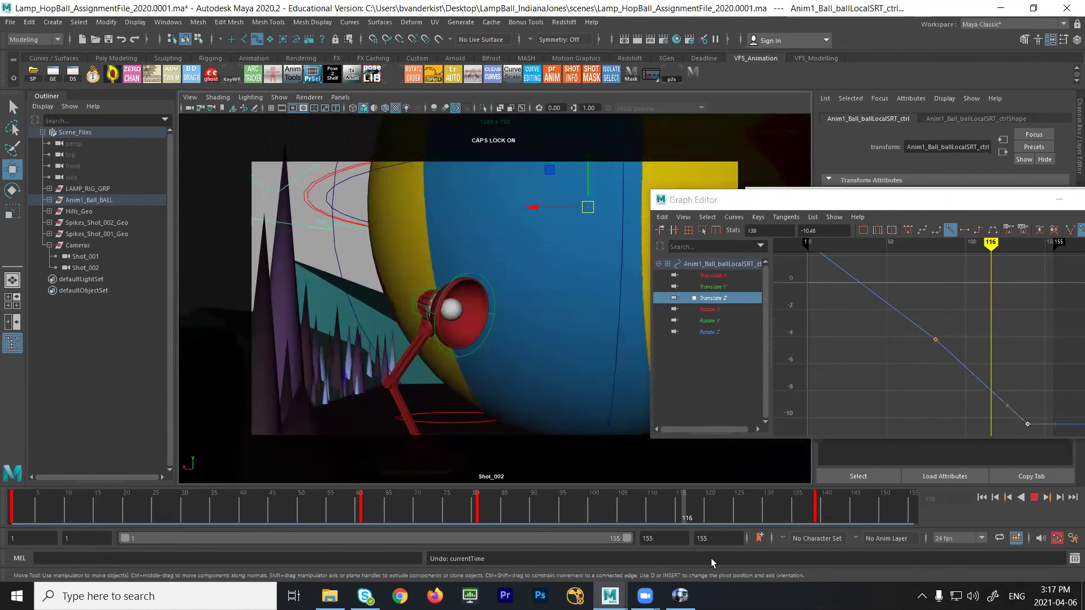
key("ctrl+z")
key("ctrl+z")
- Play Shot_002 from its early frames to review the ball's approach behind the lamp
key("alt+v")
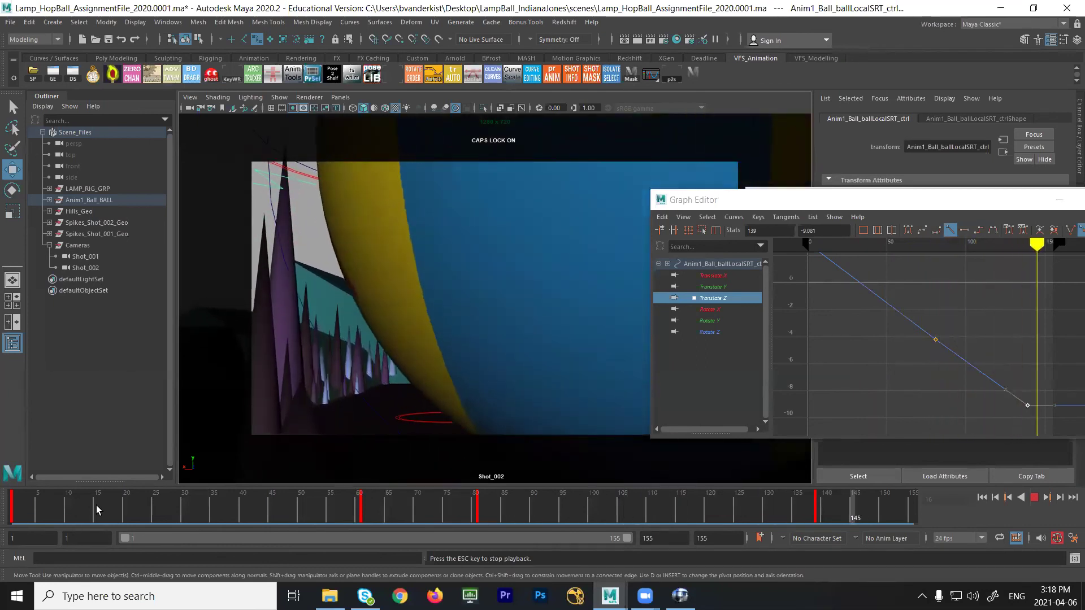
left_click(43, 513)
key("alt+v")
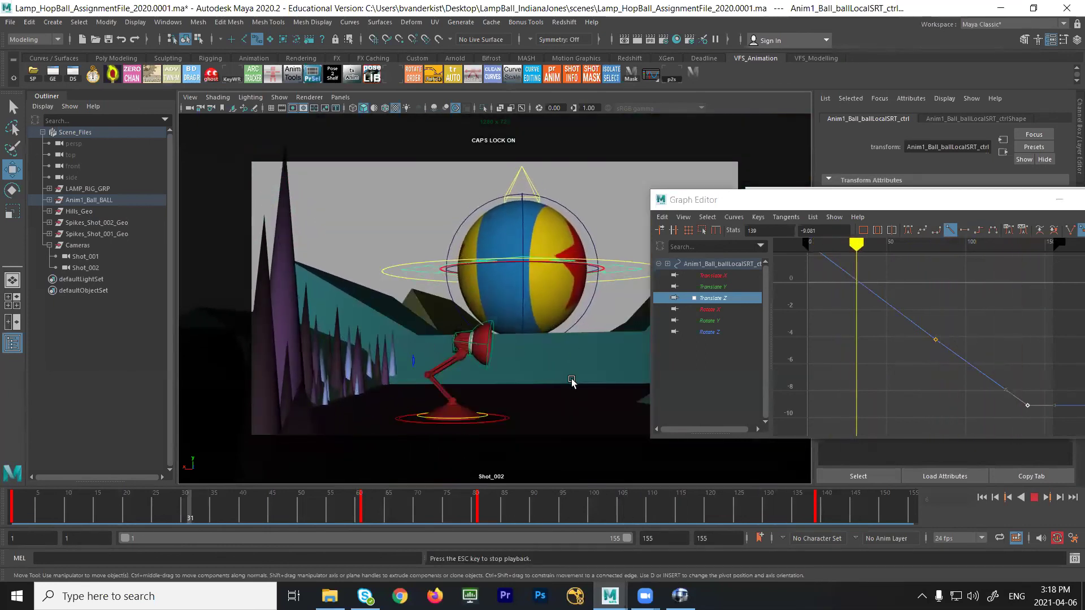
key("Escape")
- Arrange the Camera Sequencer and Graph Editor side by side with the view and scrub the opening of Shot_002 to check the ball's timing
left_click_drag(767, 202, 731, 372)
left_click_drag(825, 202, 594, 128)
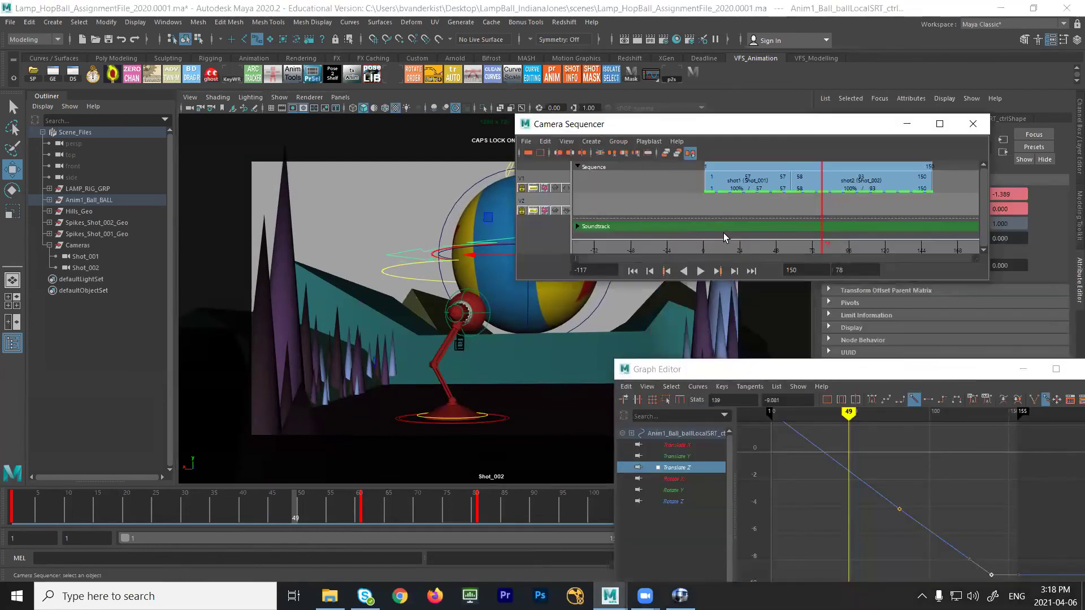
left_click_drag(781, 248, 788, 279)
left_click_drag(342, 518, 375, 528)
mouse_move(811, 250)
left_mouse_down()
mouse_move(788, 252)
mouse_move(851, 261)
mouse_move(789, 261)
mouse_move(831, 263)
left_mouse_up()
- Move the ball local control's frame 1 keys to frame 46 so the ball starts rolling there
scroll(989, 455, "down", 3)
scroll(990, 455, "down", 1)
left_click_drag(913, 414, 868, 420)
left_click(13, 517)
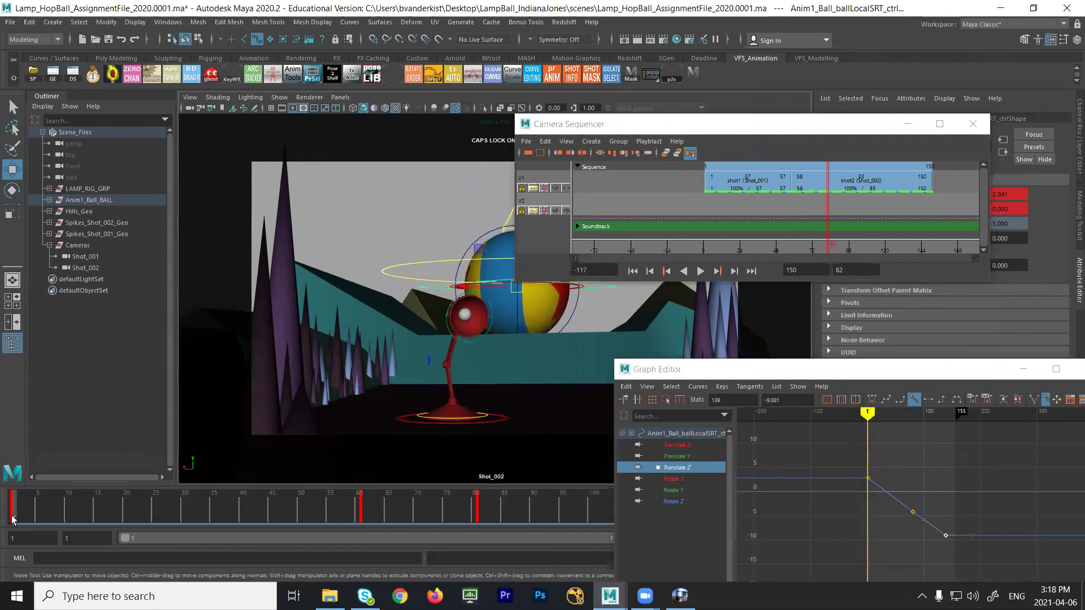
left_click_drag(12, 518, 120, 525)
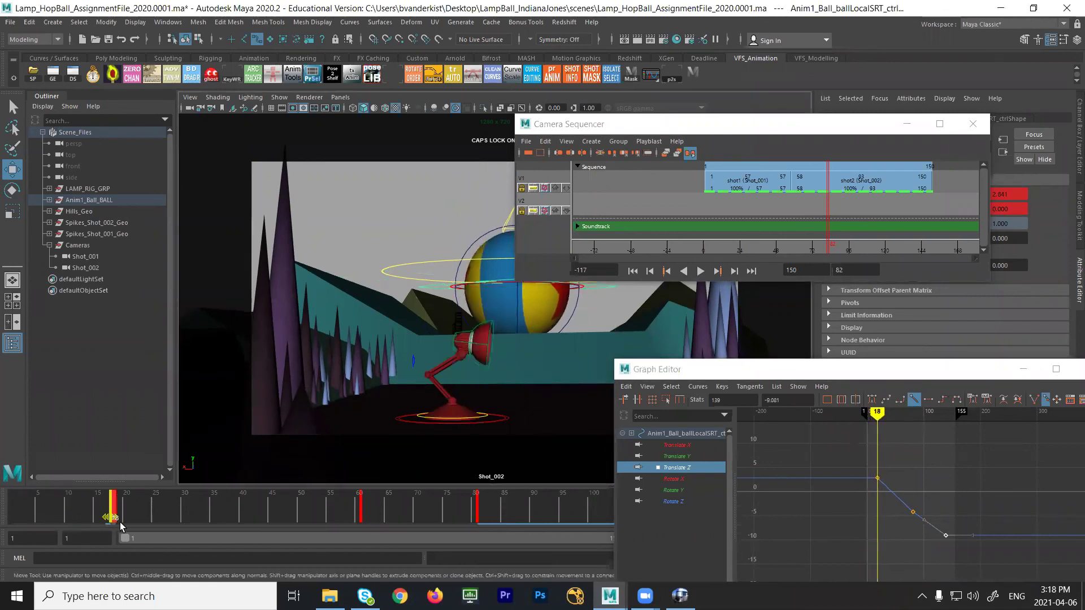
left_click_drag(255, 539, 281, 536)
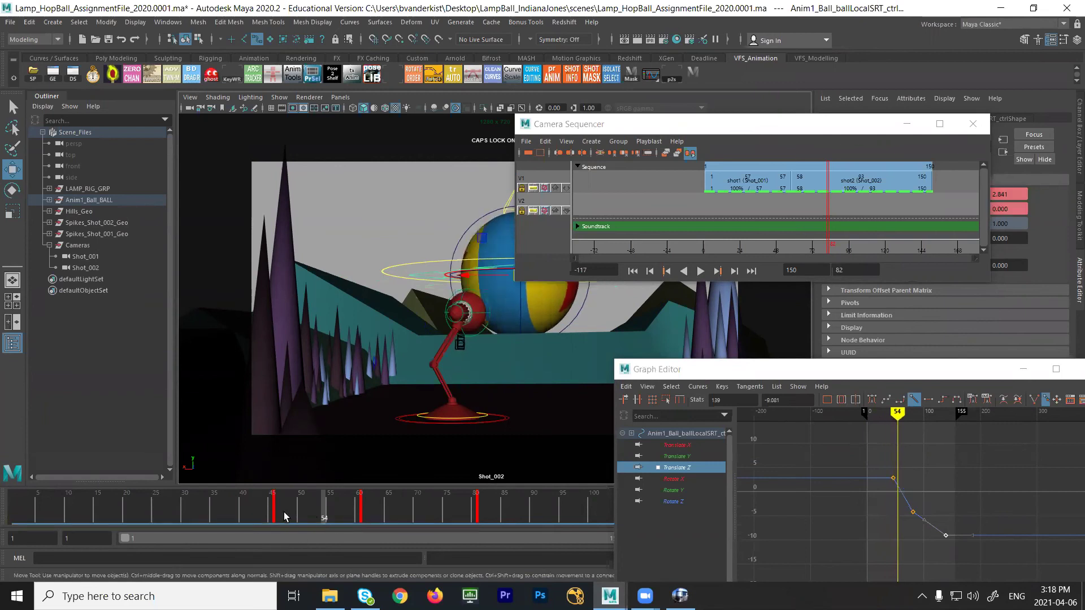
- Try deleting the ball local control's Translate Z key at frame 81 and check the ball between frames 48 and 75
mouse_move(809, 257)
left_mouse_down()
mouse_move(840, 249)
mouse_move(802, 251)
mouse_move(817, 251)
left_mouse_up()
left_click(909, 514)
key("Delete")
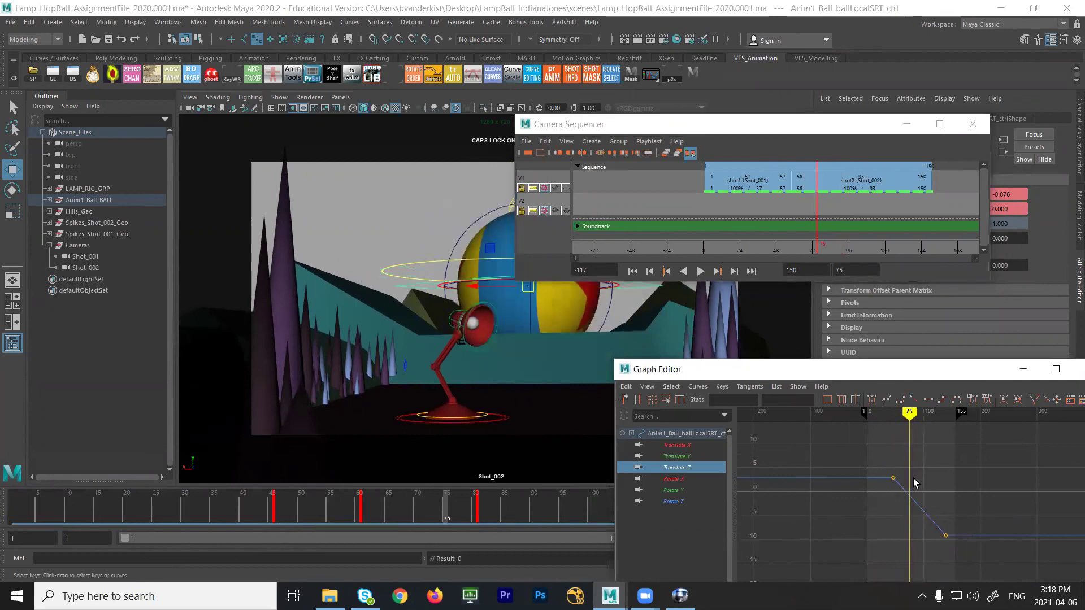
left_click_drag(911, 425, 893, 425)
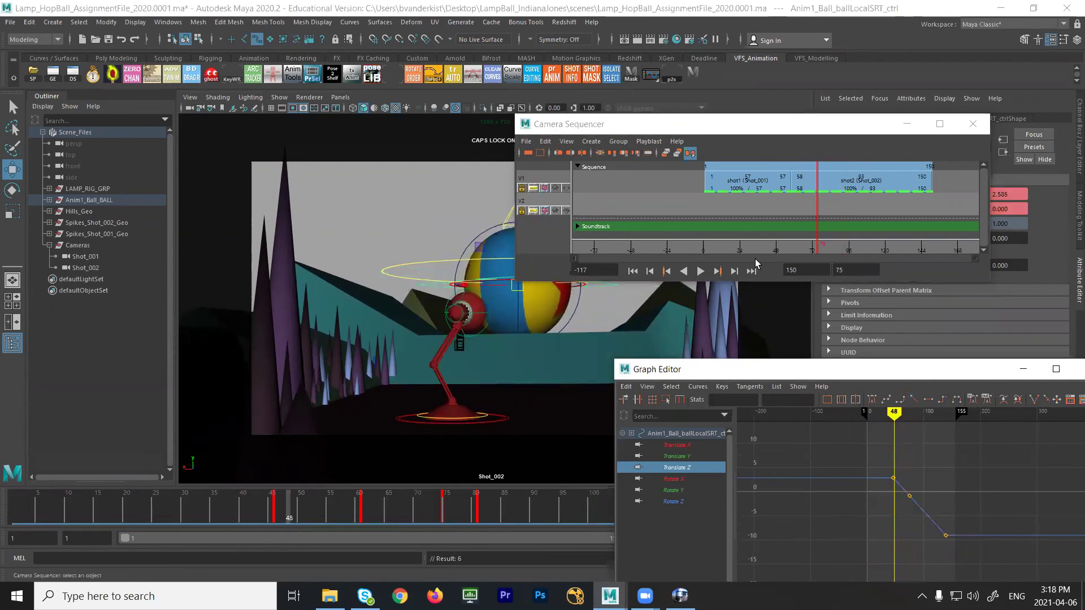
mouse_move(807, 250)
left_mouse_down()
mouse_move(789, 245)
mouse_move(850, 251)
mouse_move(835, 273)
mouse_move(798, 279)
mouse_move(840, 288)
mouse_move(824, 293)
left_mouse_up()
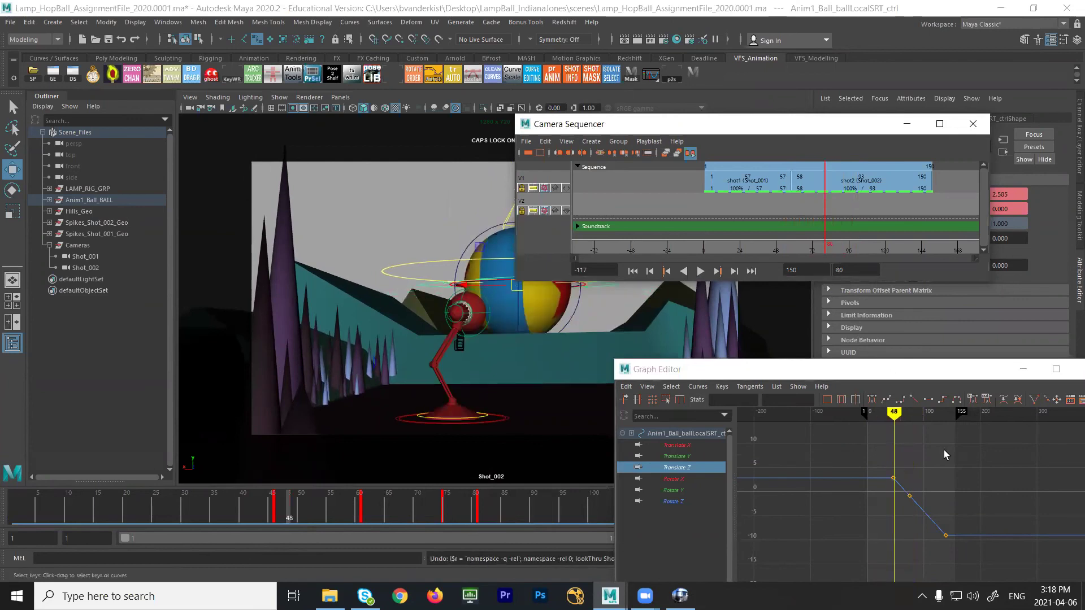
key("period")
key("ctrl+z")
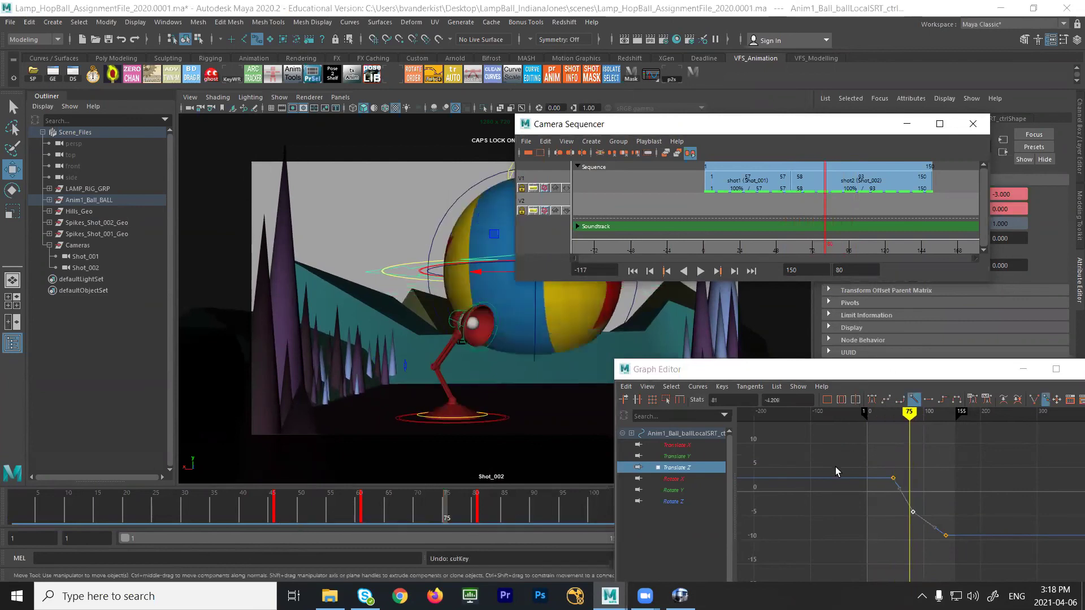
- Lower the ball local control's Translate Z key at frame 46 to about -1.019
left_click_drag(909, 411, 898, 412)
left_click_drag(921, 469, 889, 482)
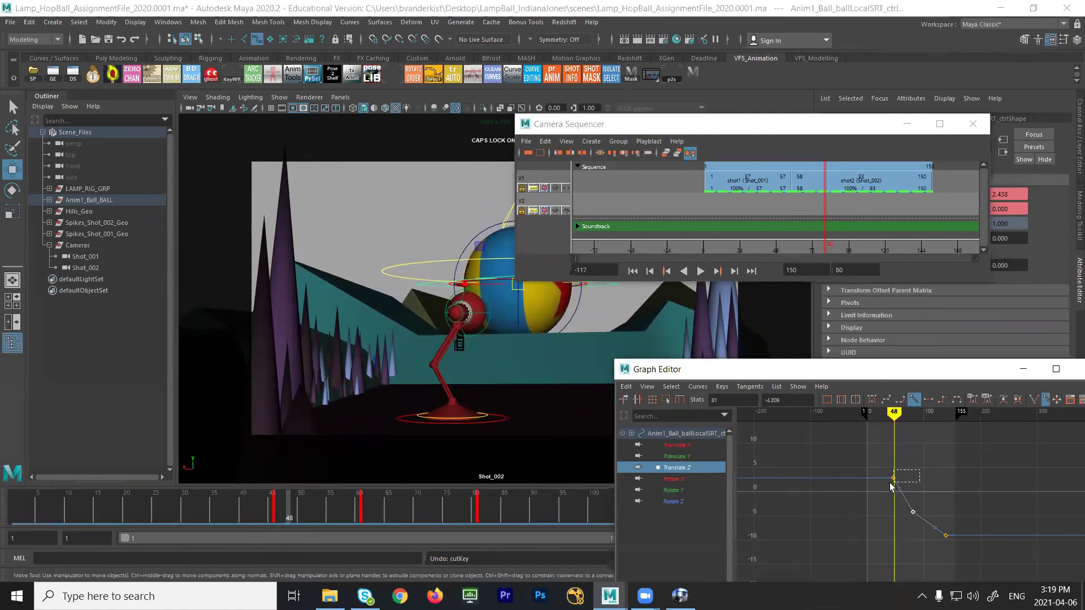
middle_click_drag(894, 448, 895, 467, "shift")
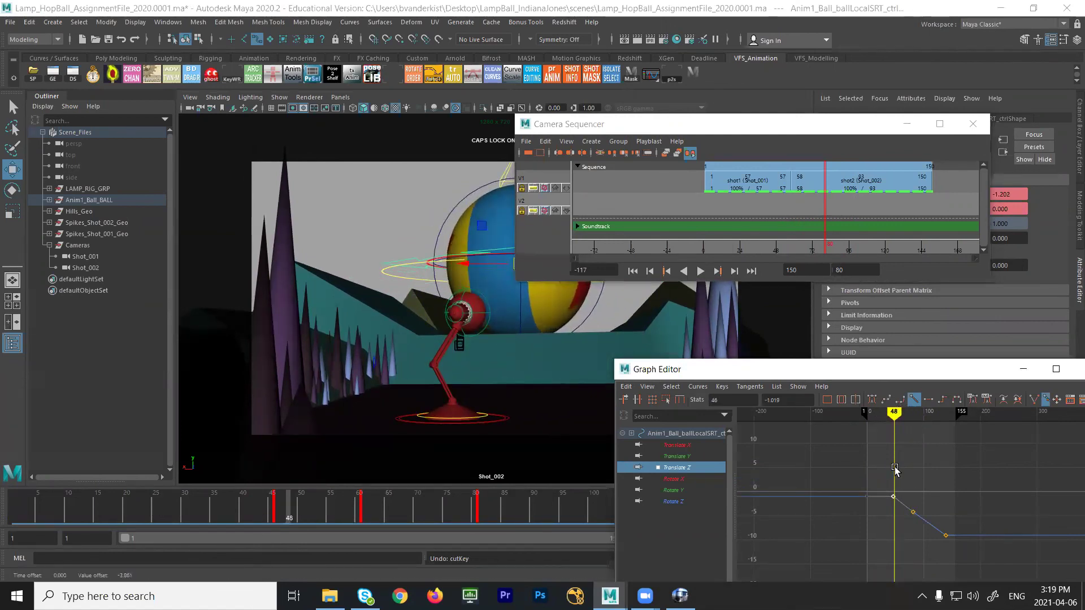
mouse_move(893, 414)
left_mouse_down()
mouse_move(932, 414)
mouse_move(864, 414)
left_mouse_up()
- Scrub across the cut from Shot_001 to Shot_002 to check the ball's position as the second shot begins
mouse_move(822, 254)
left_mouse_down()
mouse_move(762, 249)
mouse_move(854, 259)
mouse_move(826, 285)
mouse_move(774, 291)
mouse_move(867, 291)
mouse_move(782, 299)
mouse_move(852, 292)
mouse_move(754, 351)
mouse_move(678, 348)
mouse_move(742, 332)
mouse_move(873, 328)
mouse_move(729, 359)
mouse_move(747, 363)
left_mouse_up()
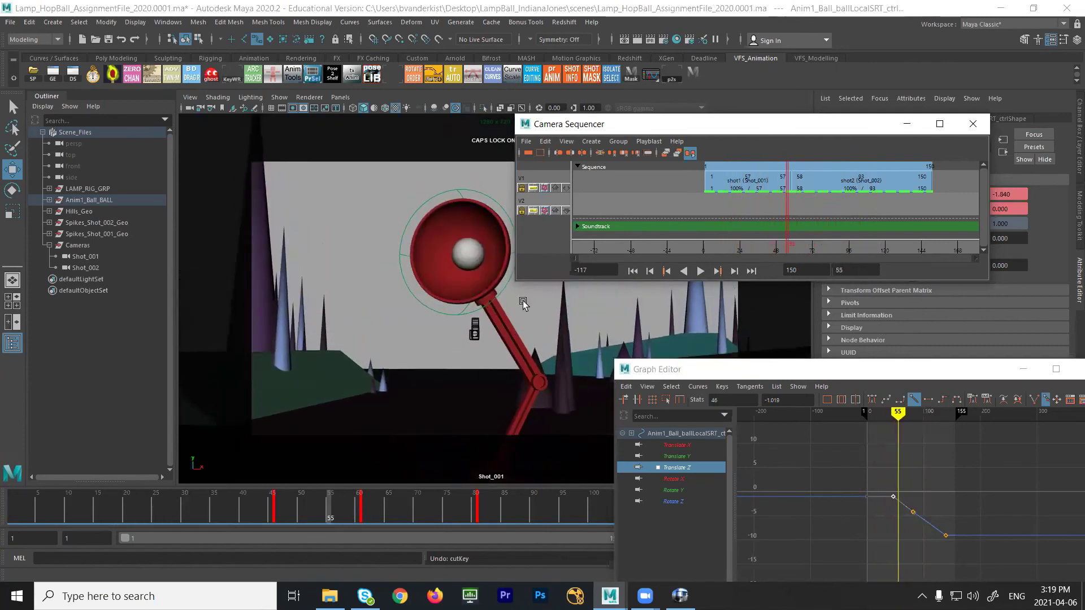
mouse_move(366, 492)
left_mouse_down()
mouse_move(359, 497)
mouse_move(450, 501)
mouse_move(533, 540)
mouse_move(493, 519)
left_mouse_up()
left_click_drag(786, 247, 795, 246)
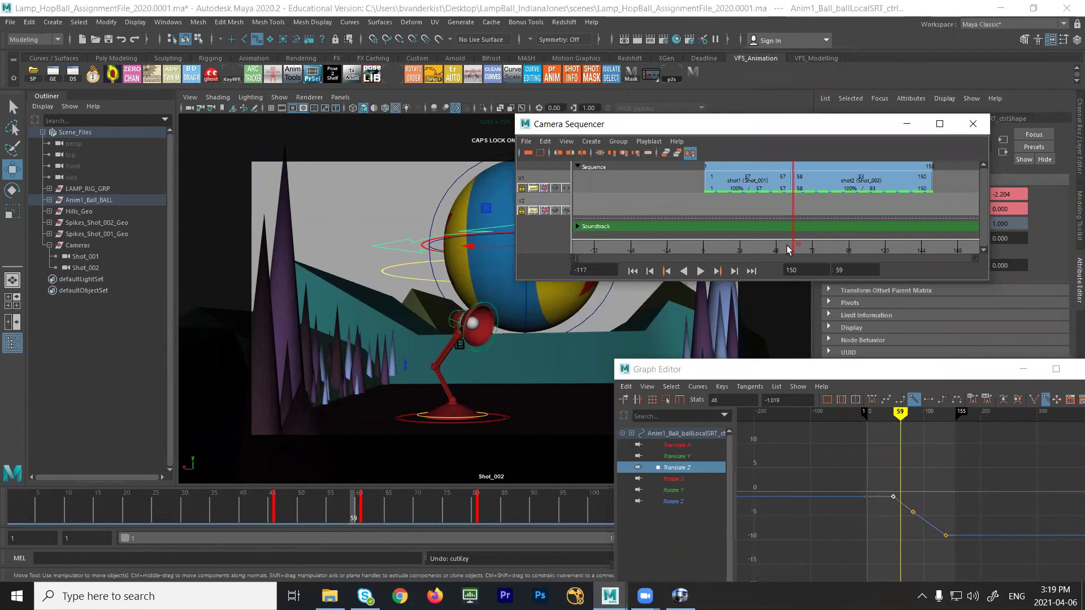
mouse_move(373, 522)
left_mouse_down()
mouse_move(587, 523)
mouse_move(564, 537)
mouse_move(389, 524)
left_mouse_up()
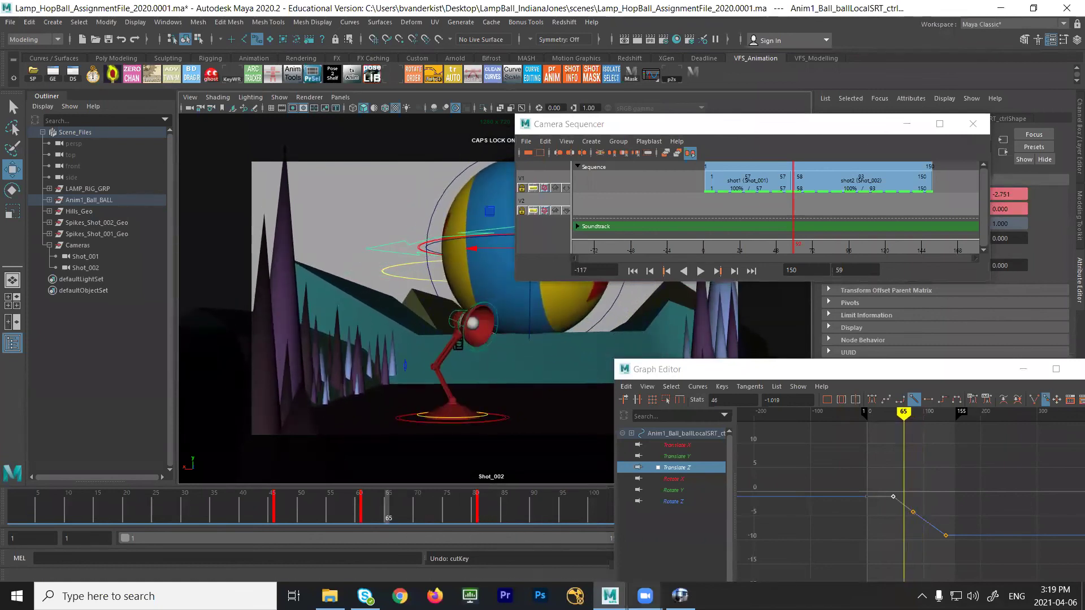
- Switch to RV, show the example movie's frame 16, circle the lamp with the note "stepped", and label the ball "linear"
left_click(681, 596)
mouse_move(595, 555)
left_mouse_down()
mouse_move(515, 559)
mouse_move(678, 558)
mouse_move(506, 562)
left_mouse_up()
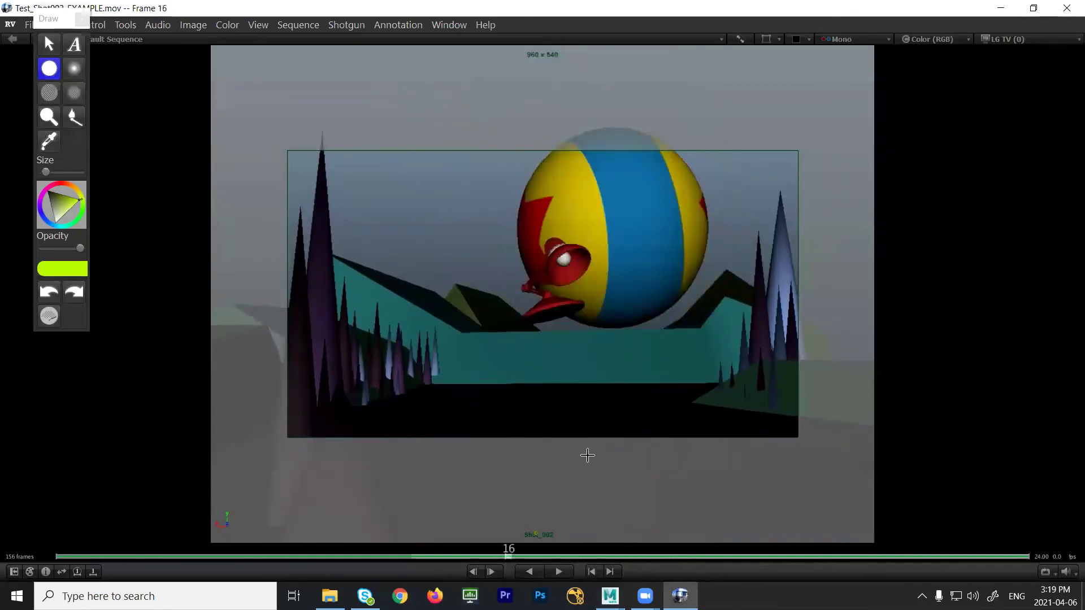
mouse_move(584, 229)
left_mouse_down()
mouse_move(609, 233)
mouse_move(497, 237)
mouse_move(537, 303)
left_mouse_up()
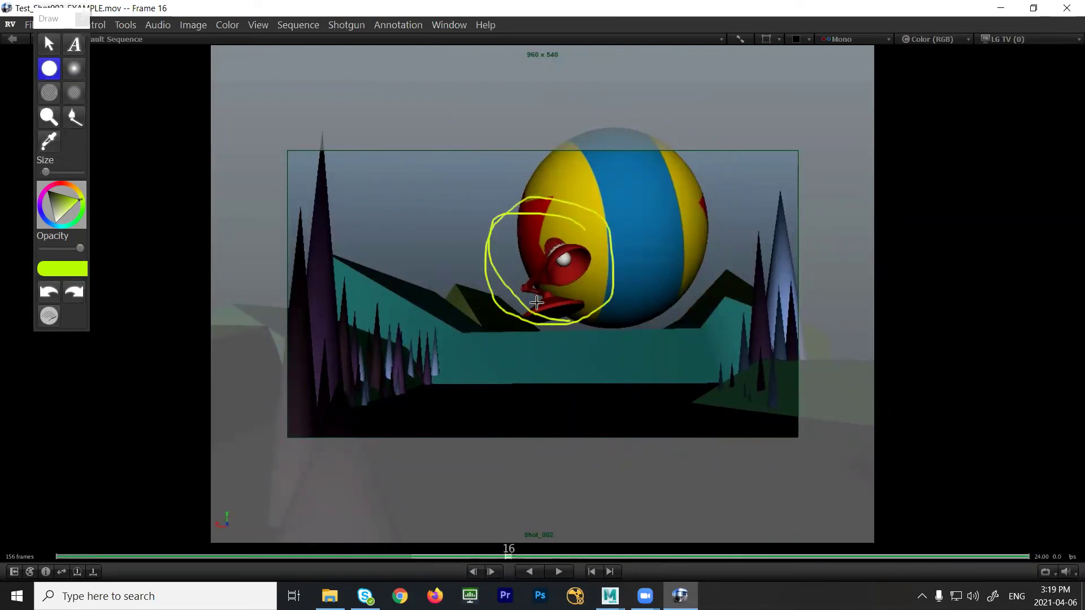
left_click_drag(380, 208, 372, 243)
mouse_move(425, 209)
left_mouse_down()
mouse_move(451, 192)
mouse_move(456, 200)
left_mouse_up()
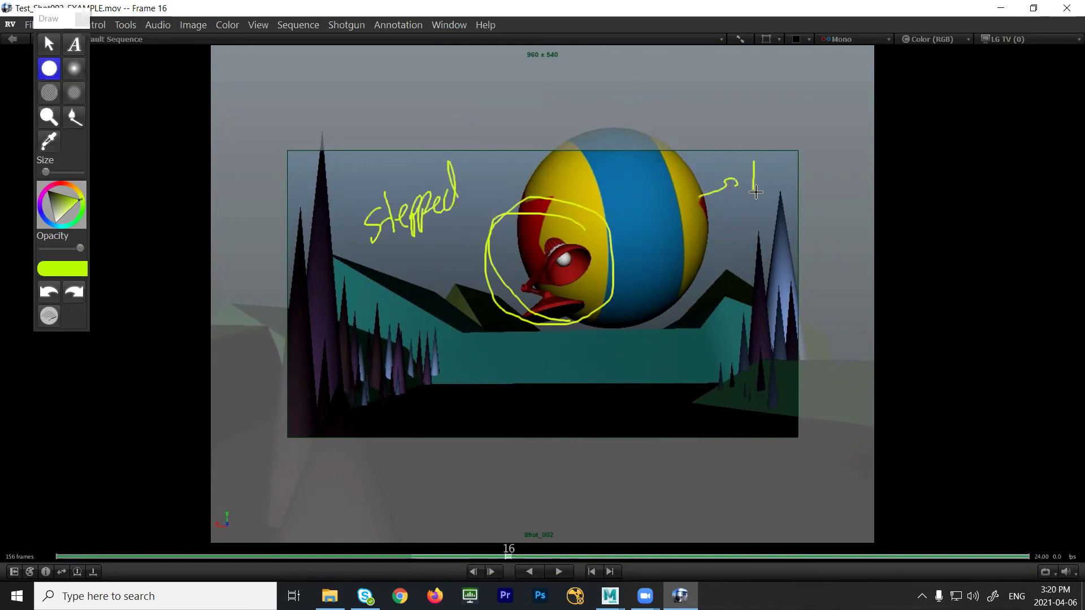
left_click_drag(780, 181, 814, 164)
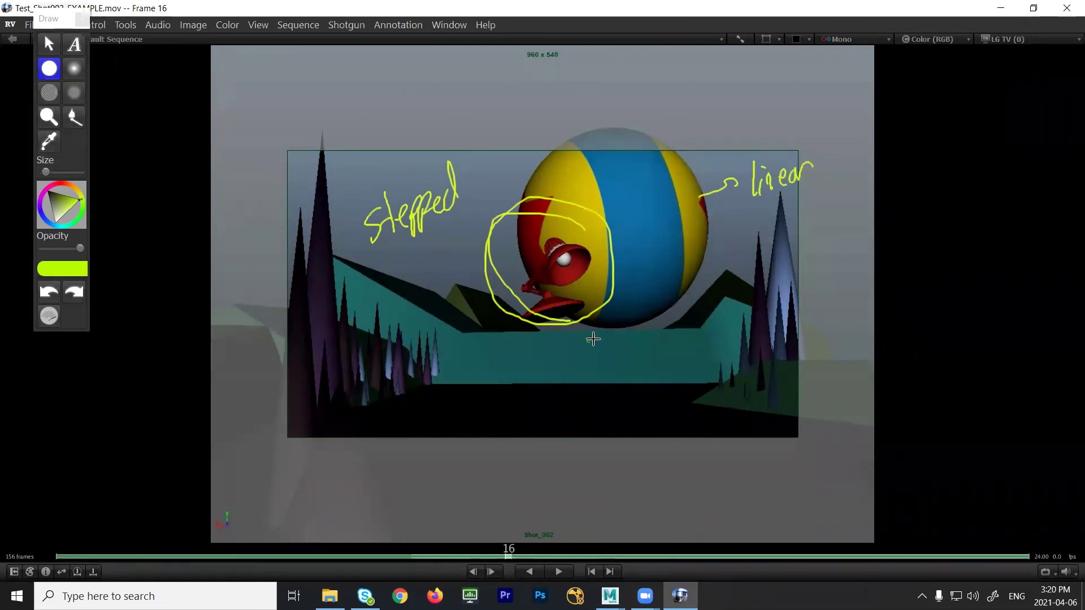
- Switch back to Maya, select the lamp and ball controls together, and examine all their keys in the Graph Editor
mouse_move(610, 596)
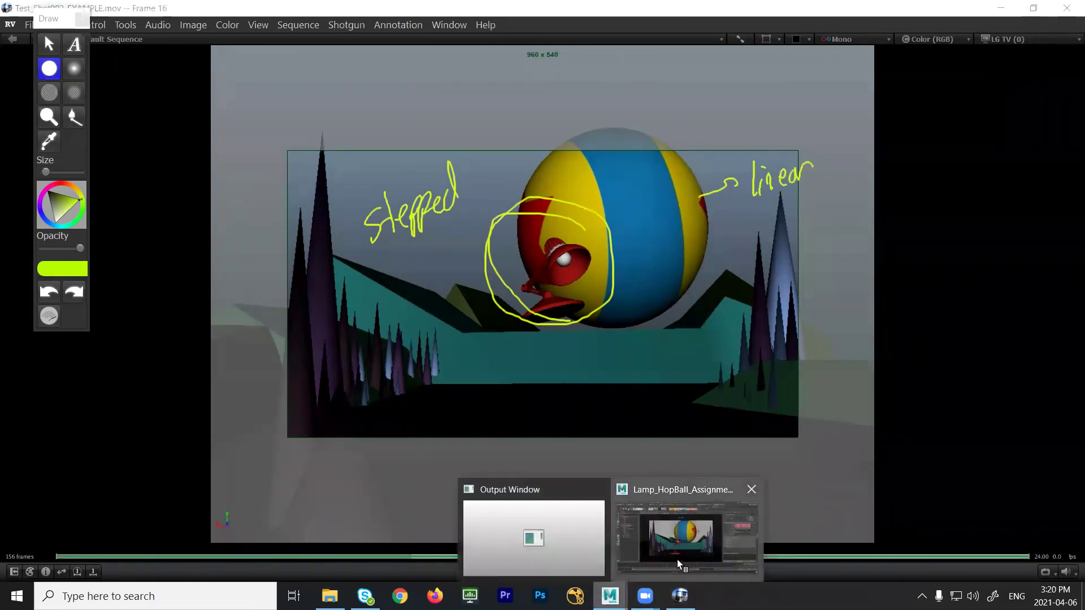
left_click(676, 559)
left_click_drag(390, 339, 487, 449)
left_click_drag(840, 374, 671, 278)
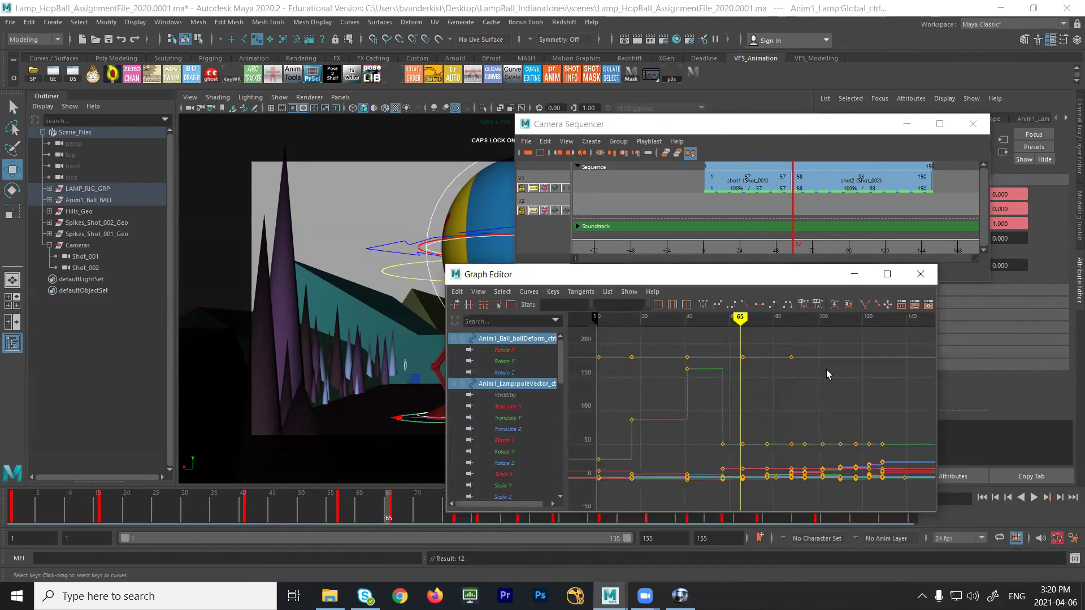
scroll(817, 382, "down", 5)
left_click_drag(642, 358, 878, 559)
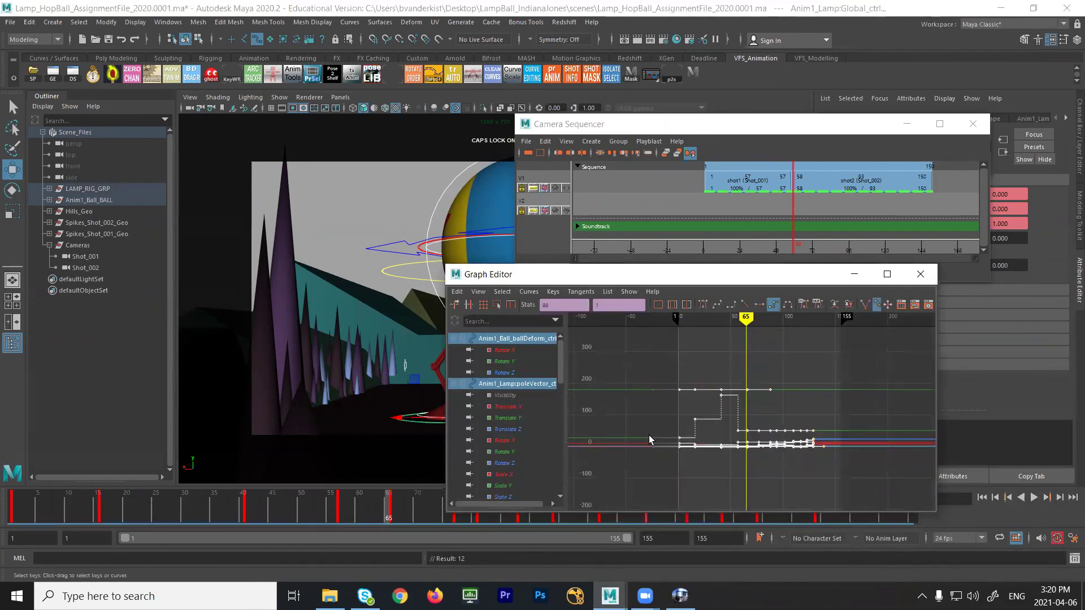
left_click(855, 275)
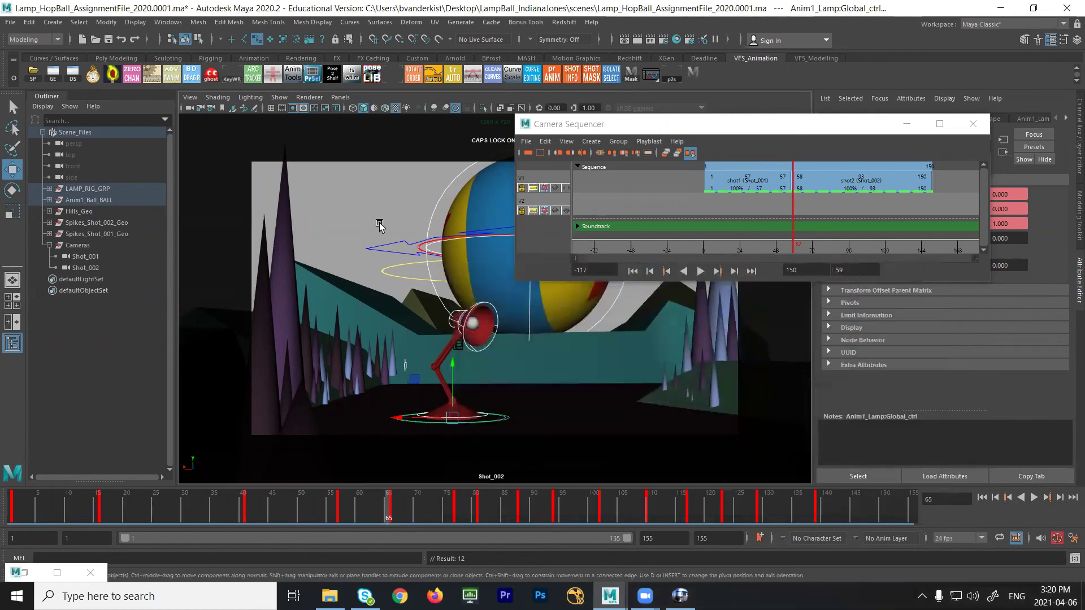
- Select only the ball's controls and reopen the Graph Editor on their curves
left_click(479, 261)
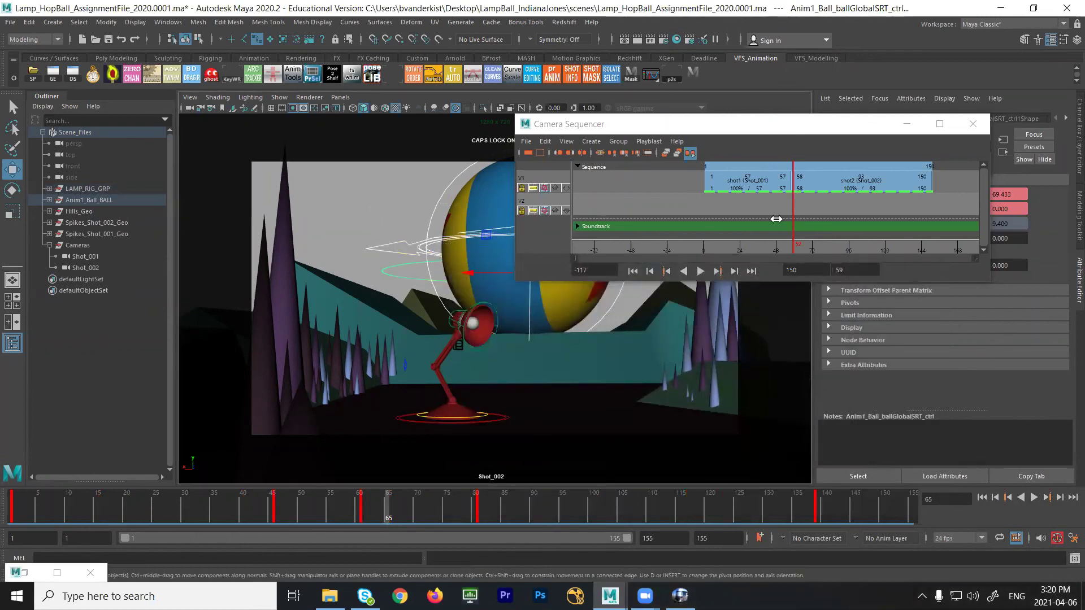
left_click(19, 575)
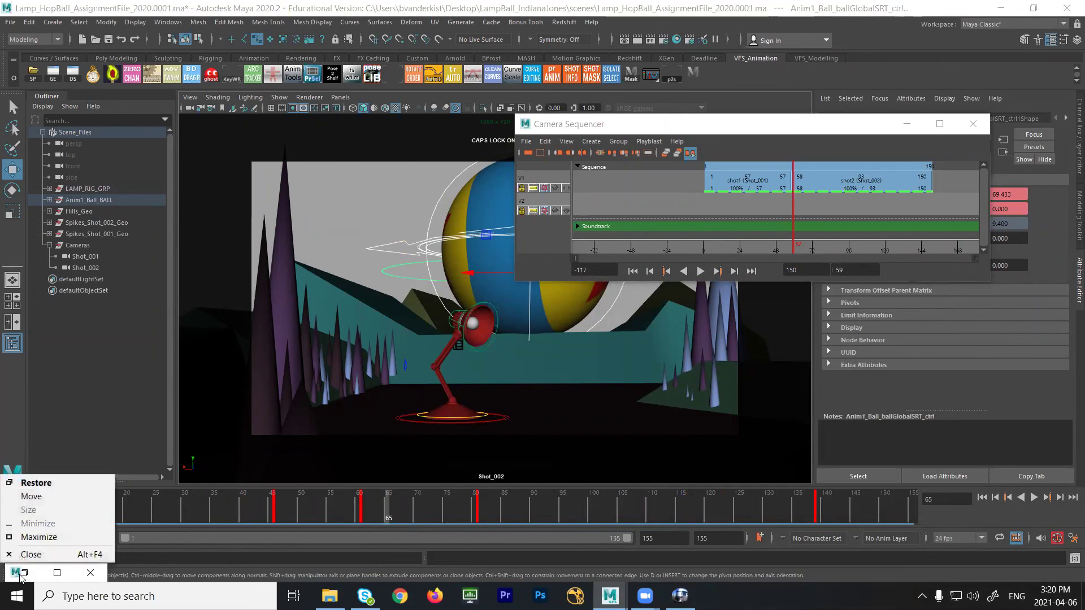
left_click(34, 568)
left_click(25, 571)
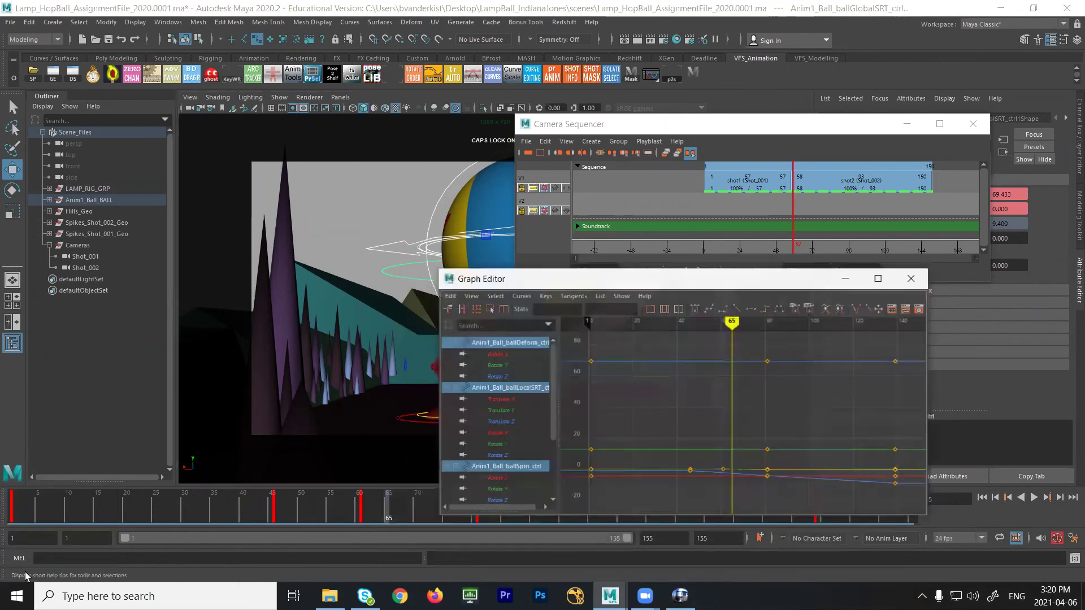